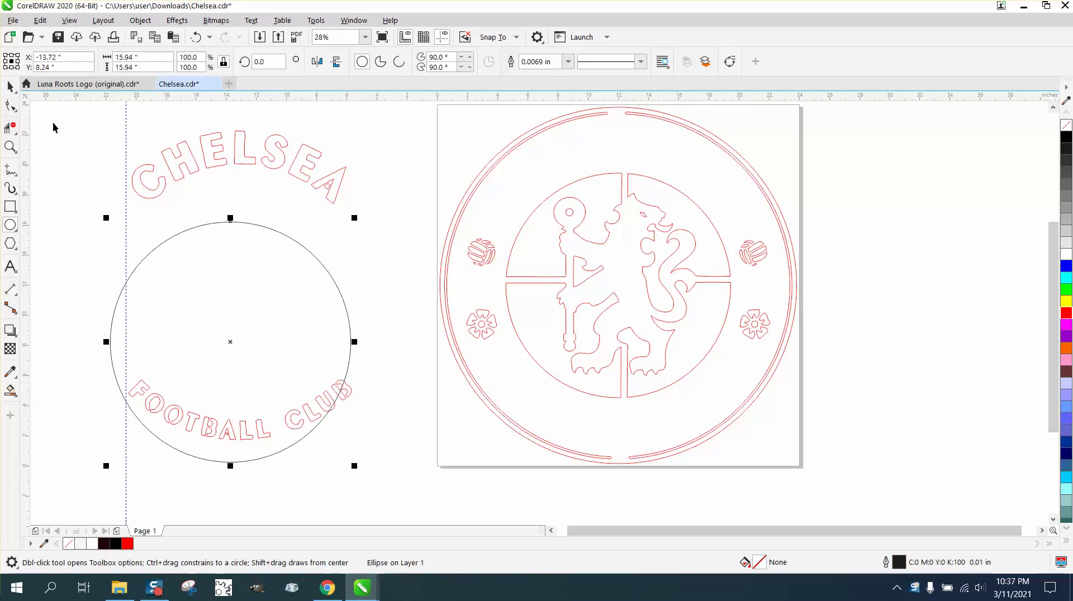
- Fit the circle between the red CHELSEA and FOOTBALL CLUB arcs and resize it to about 17.2 inches in diameter
key("space")
left_click_drag(230, 344, 240, 286)
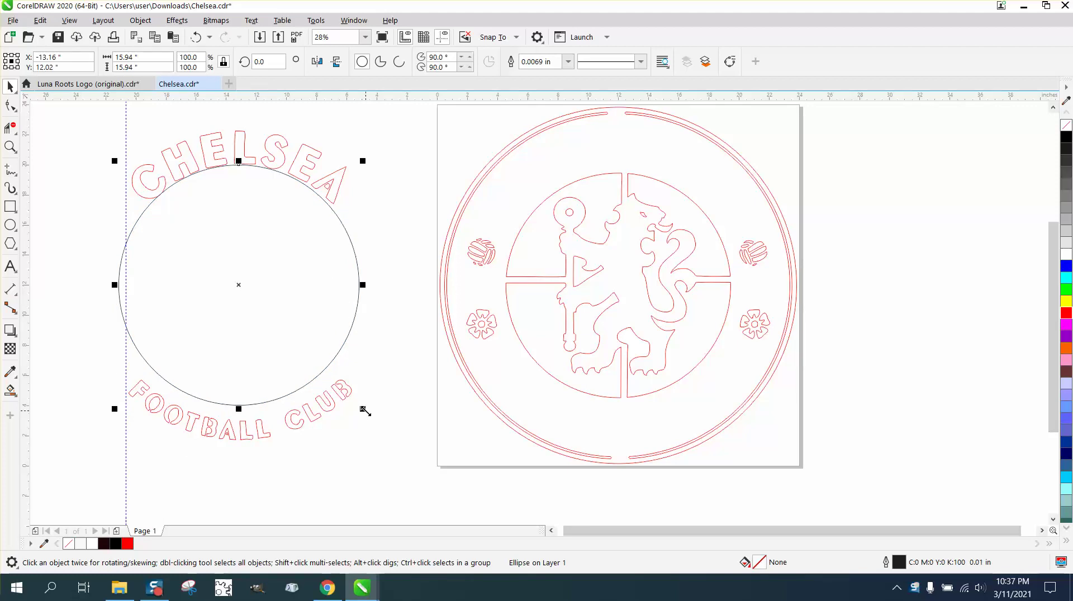
left_click_drag(364, 410, 378, 423)
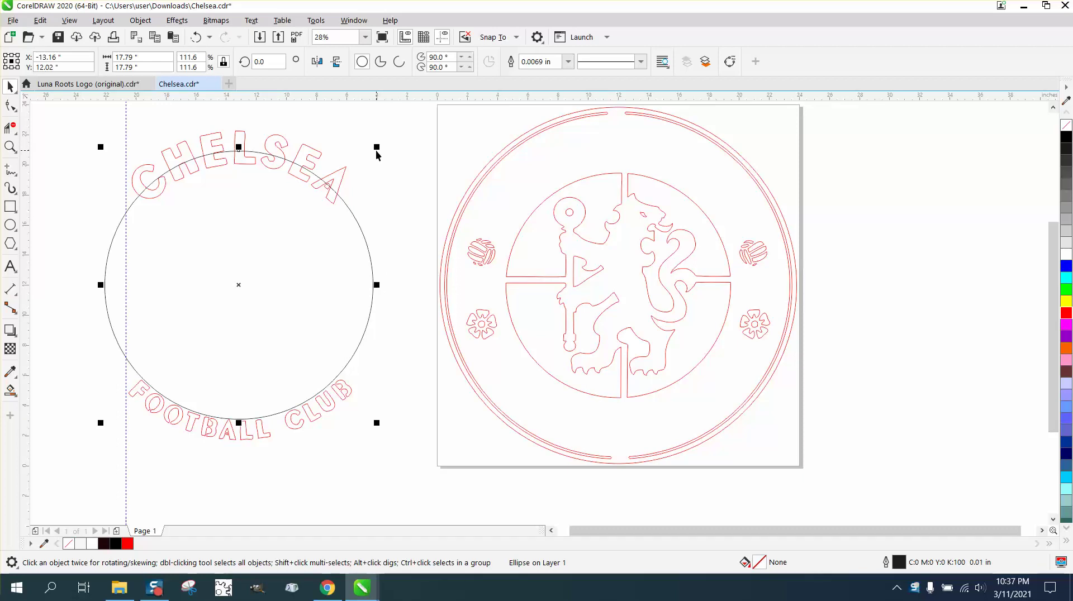
left_click_drag(235, 287, 239, 293)
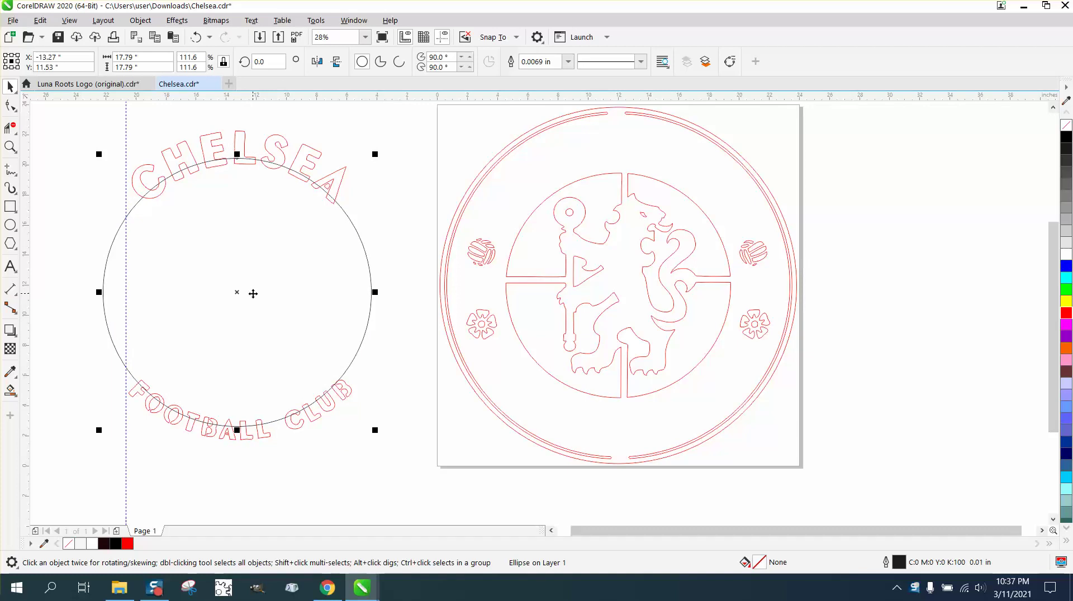
left_click_drag(375, 154, 371, 159)
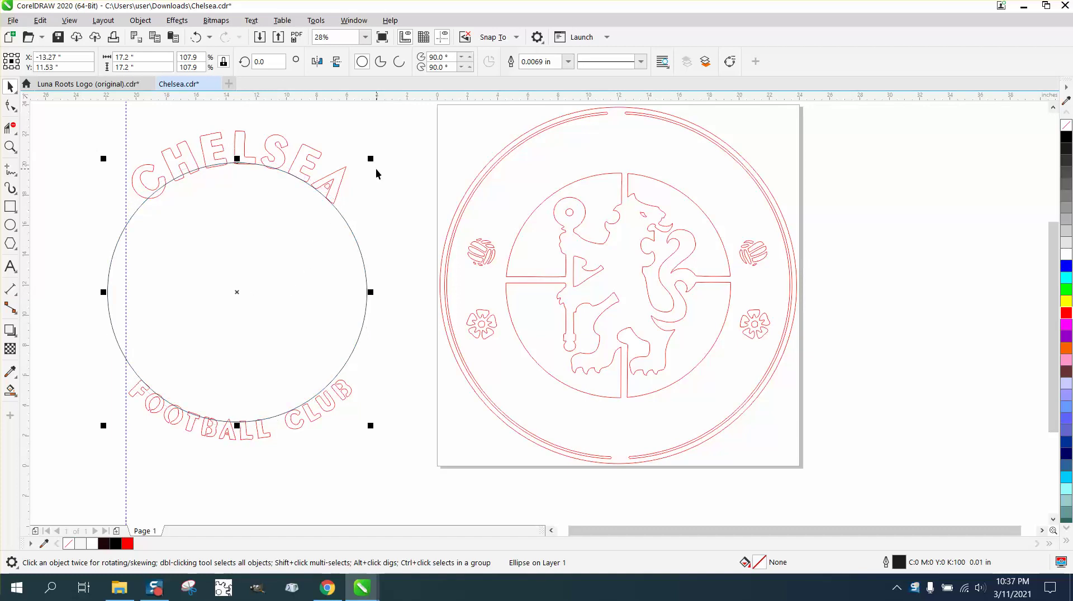
- Centre the circle on the page, then shift it 50 inches left into the empty area beside the lettering
key("Right")
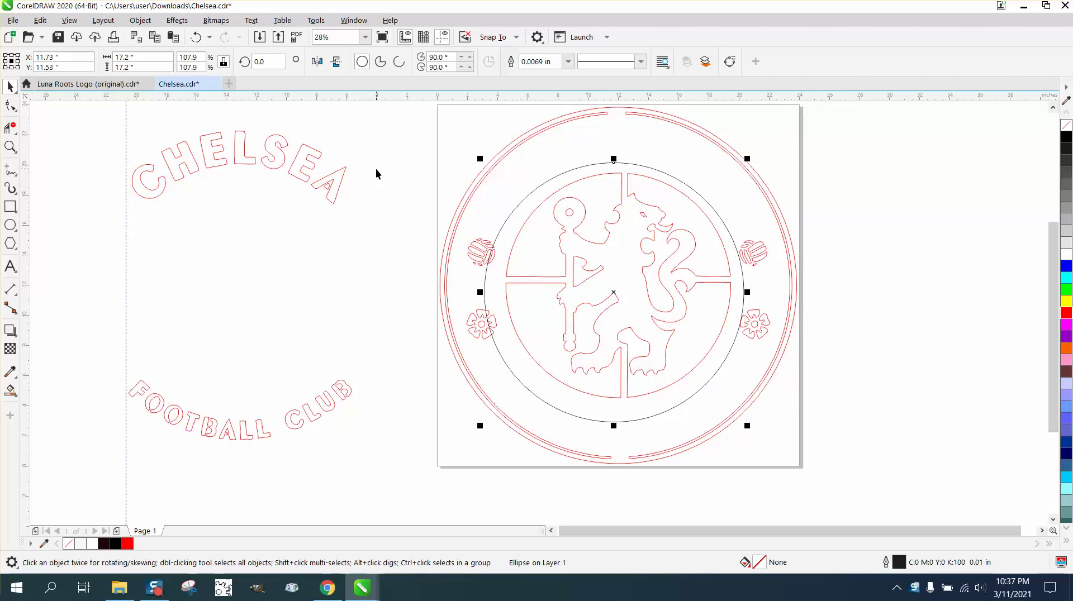
key("ctrl+z")
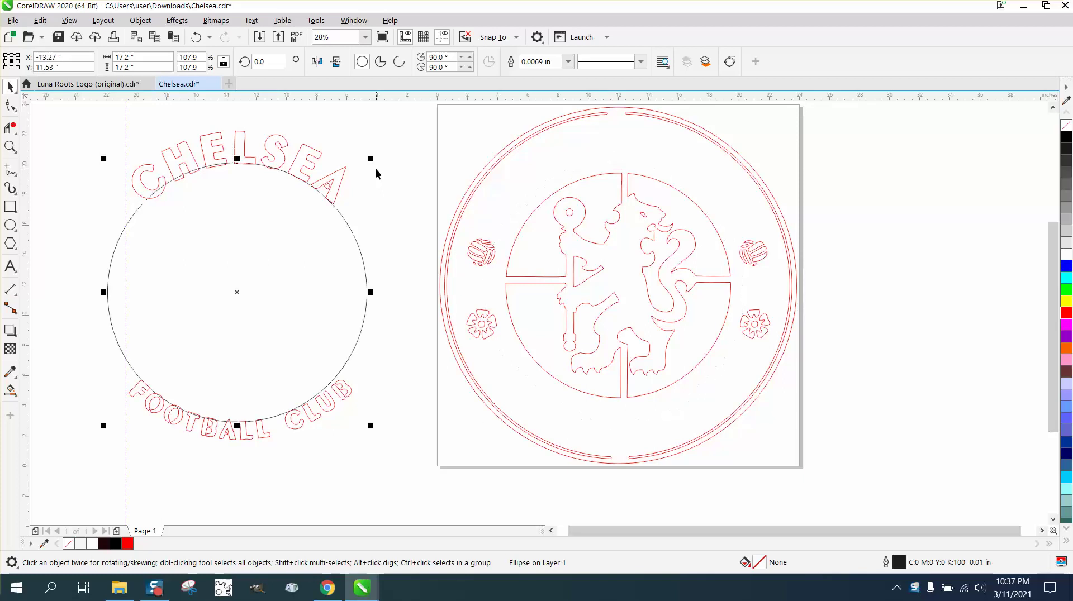
key("p")
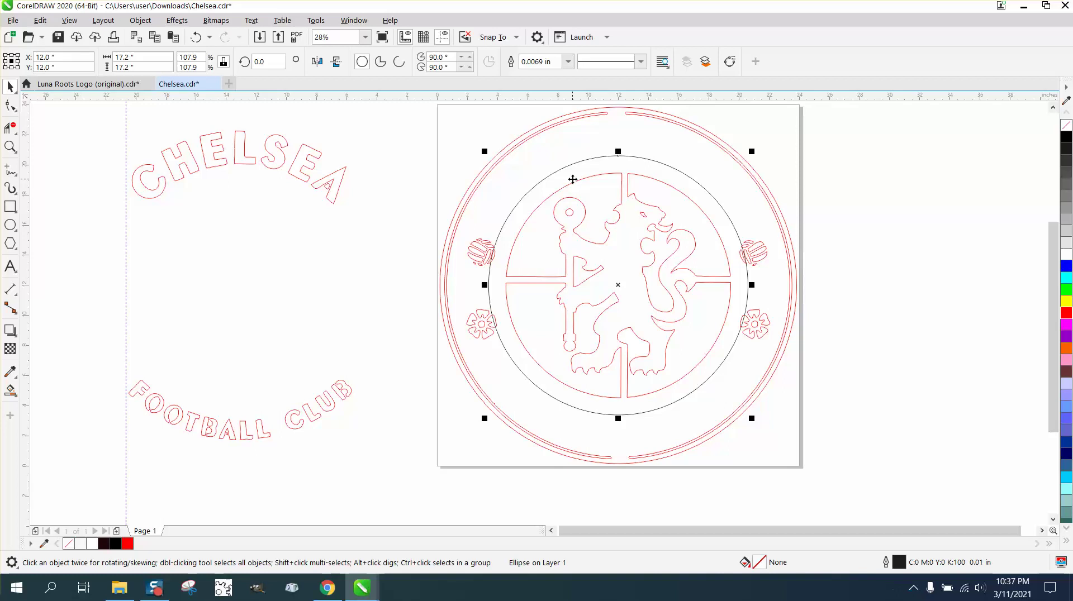
scroll(573, 179, "down", 2)
key("ctrl+z")
key("ctrl+z")
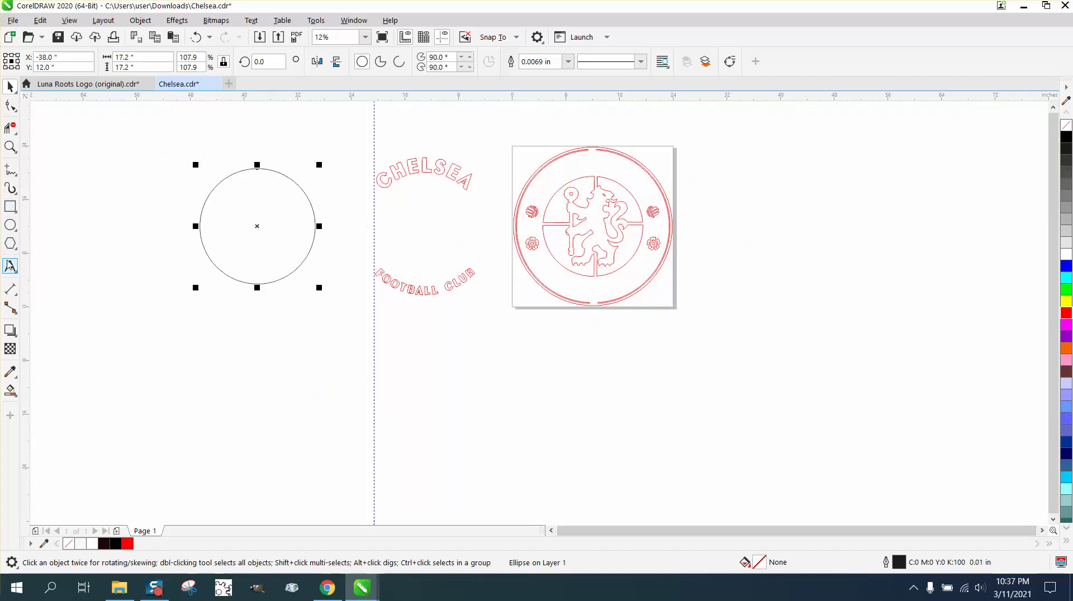
left_click(10, 267)
left_click_drag(273, 133, 375, 229)
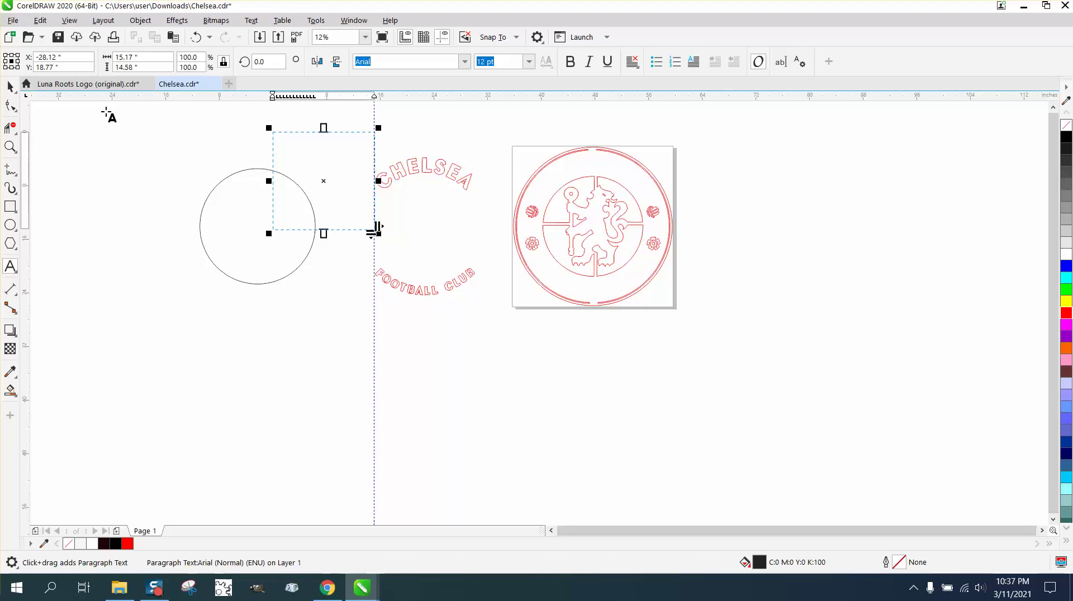
left_click(10, 87)
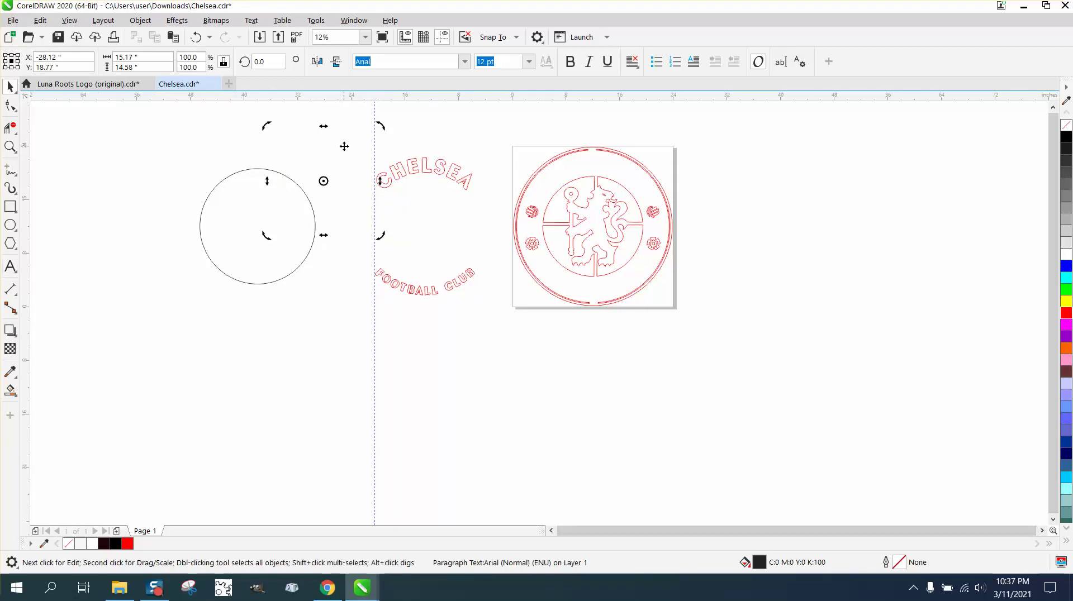
left_click(343, 149)
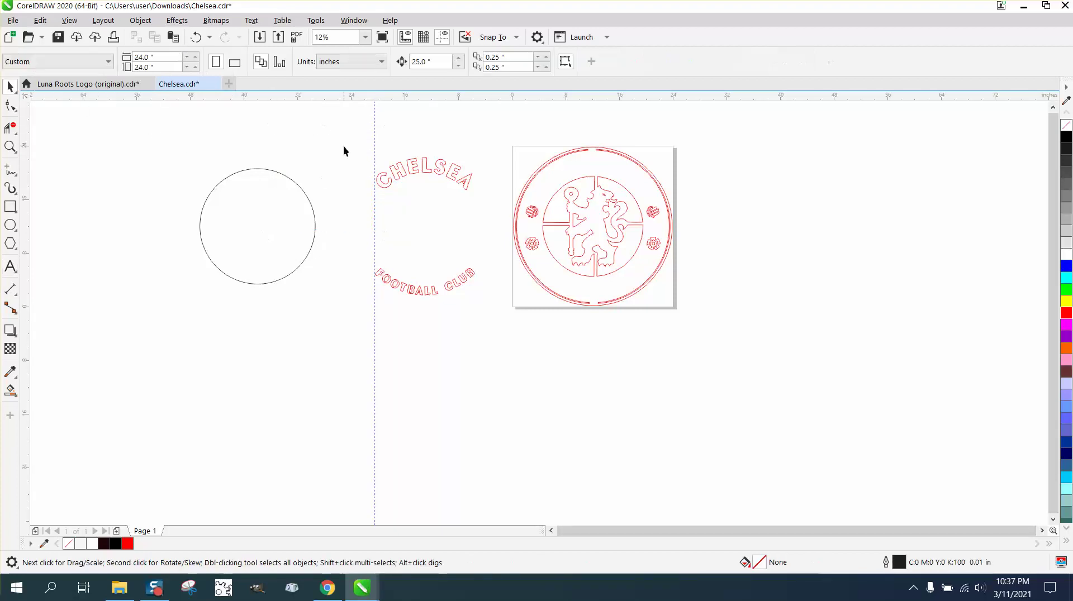
- Add the artistic text CHELSEA in Arial beside the circle and enlarge it to about 18 inches wide
left_click(10, 146)
left_click_drag(168, 144, 661, 359)
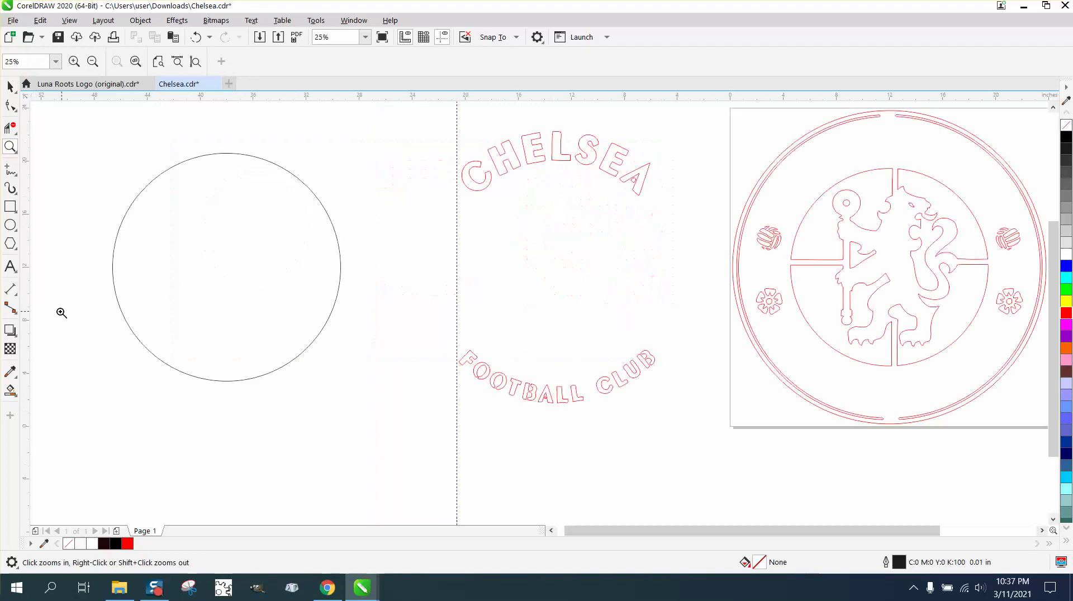
left_click(10, 267)
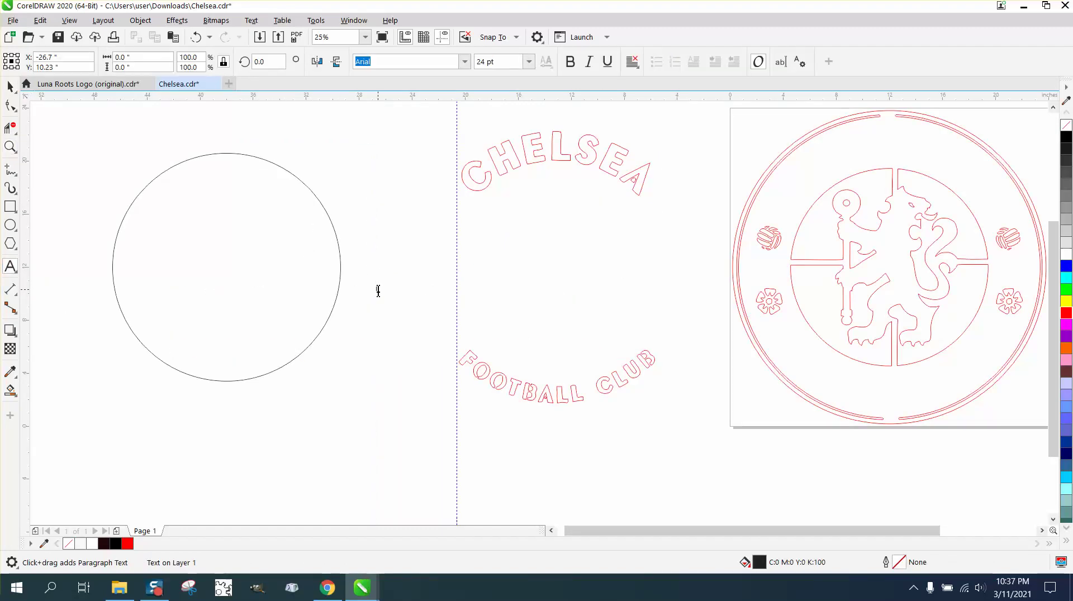
left_click(378, 290)
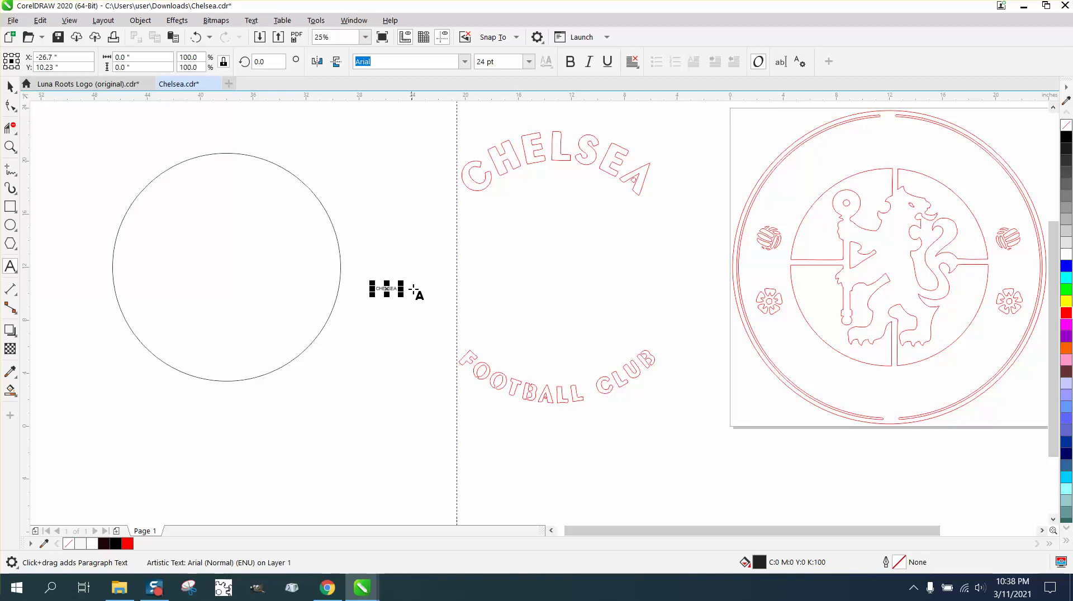
left_click_drag(403, 296, 621, 343)
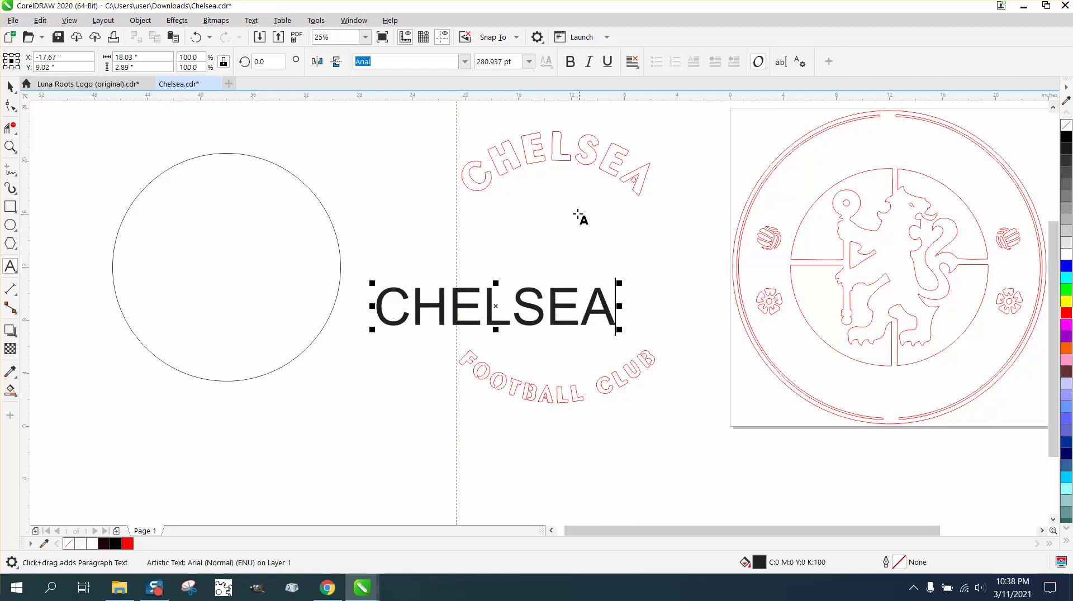
- Scale the straight CHELSEA text to roughly the width of the red arched word, place it directly underneath, and make it bold
left_click(11, 148)
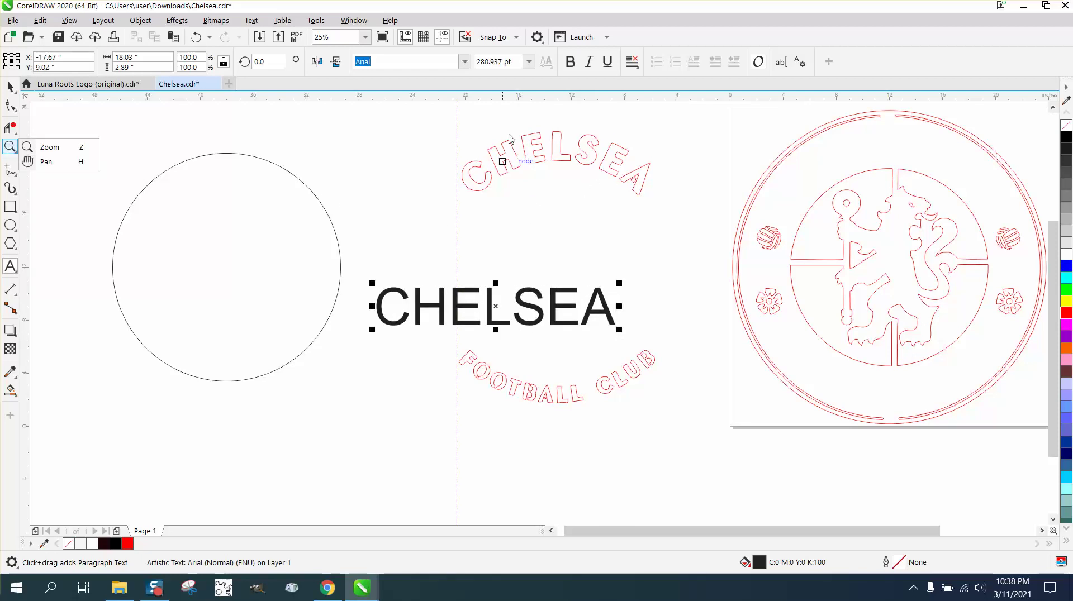
left_click(37, 148)
left_click_drag(512, 125, 720, 240)
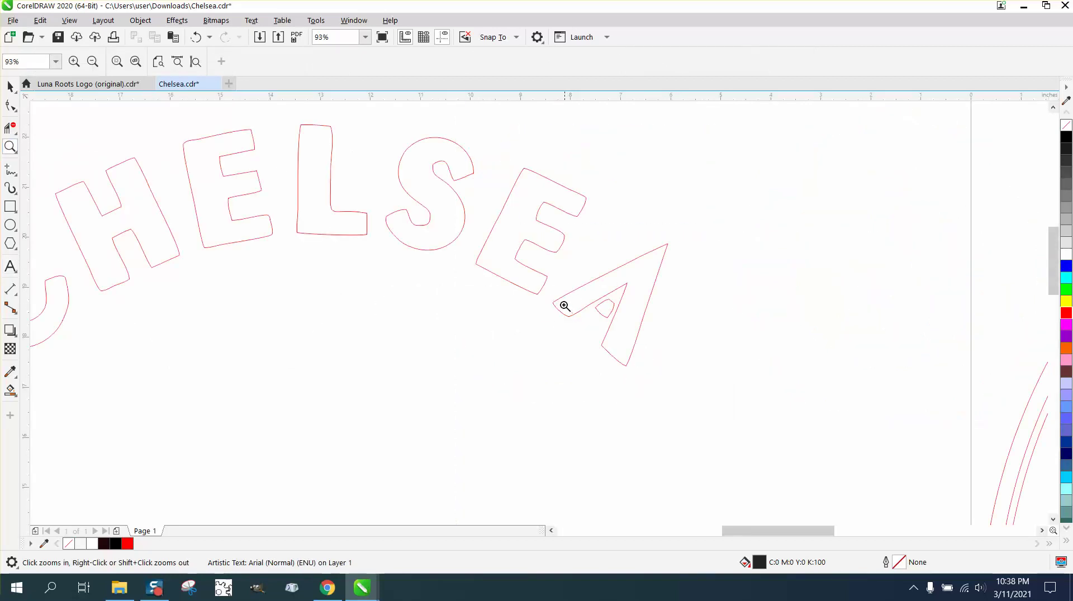
right_click(565, 304)
left_click(9, 88)
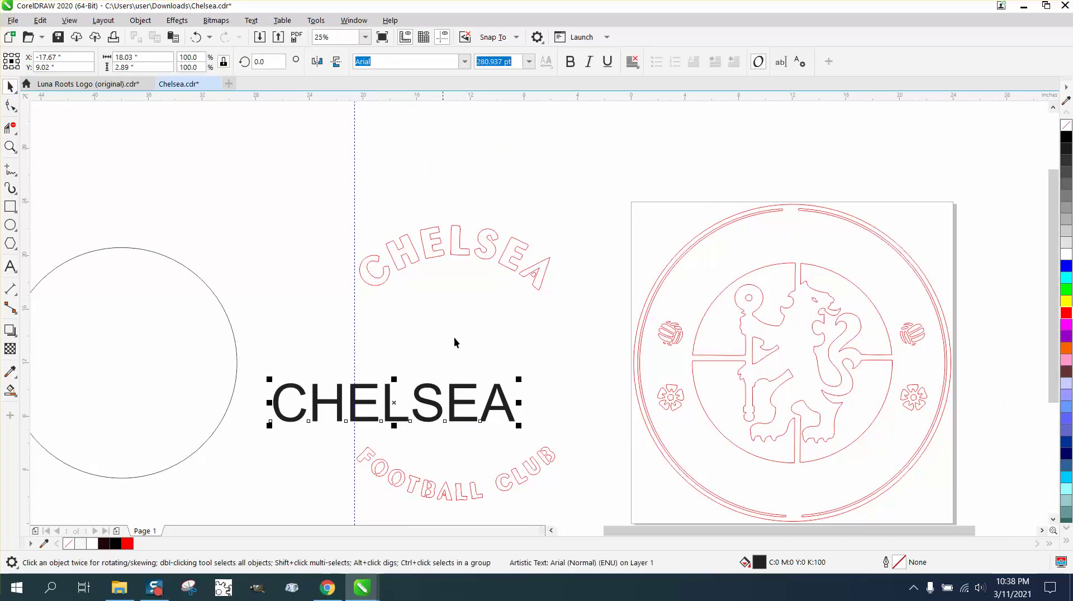
left_click_drag(517, 379, 495, 393)
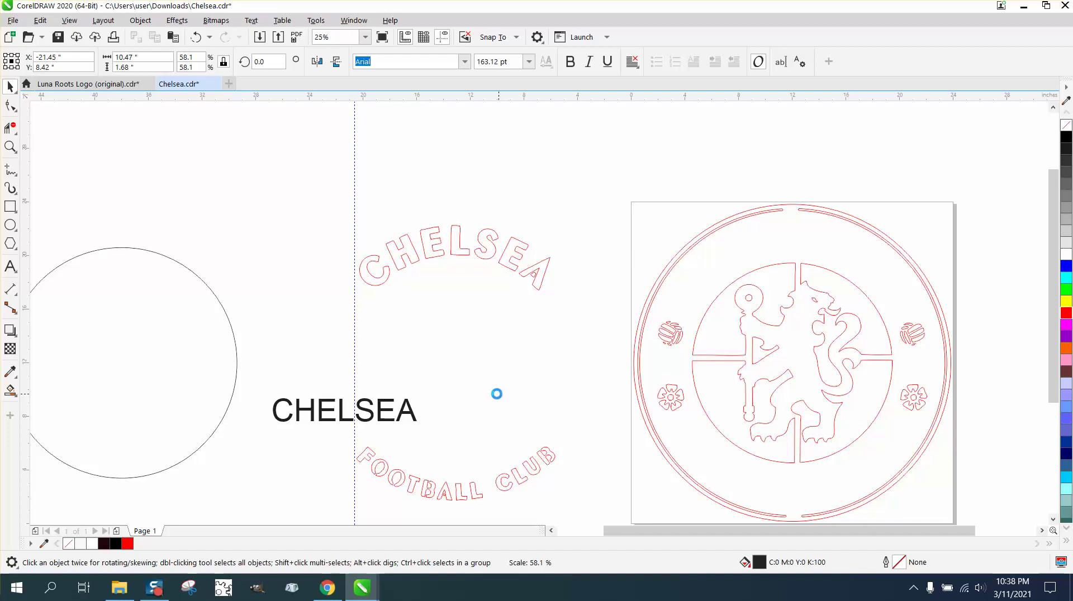
left_click_drag(359, 408, 444, 314)
left_click_drag(510, 297, 545, 290)
left_click(571, 63)
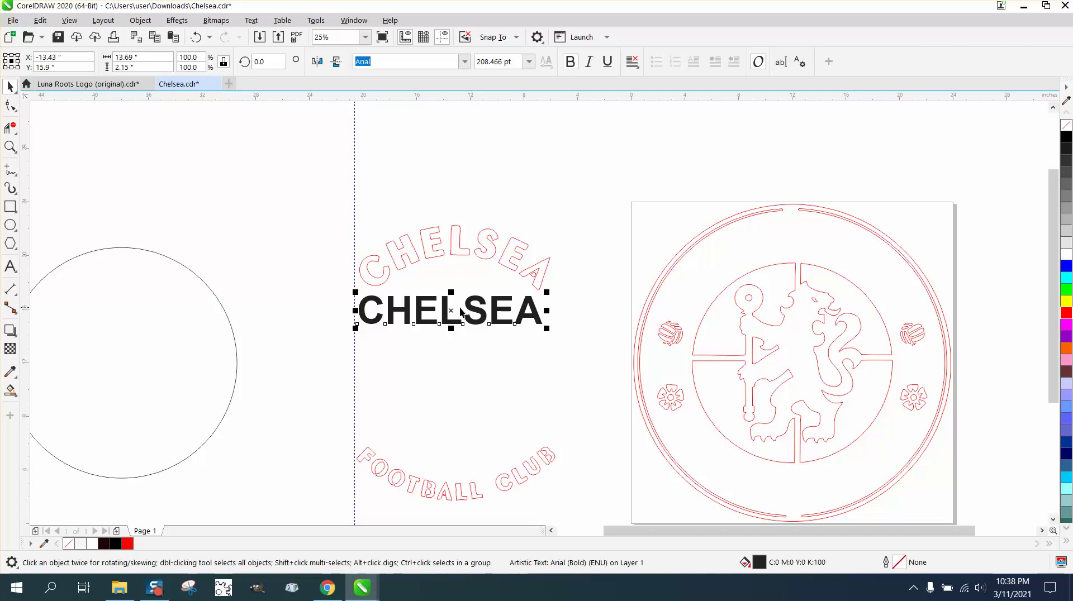
- Place the bold CHELSEA text, enlarged to about 14.8 inches wide, above the circle and fit it to the circle's upper edge
scroll(480, 302, "down", 2)
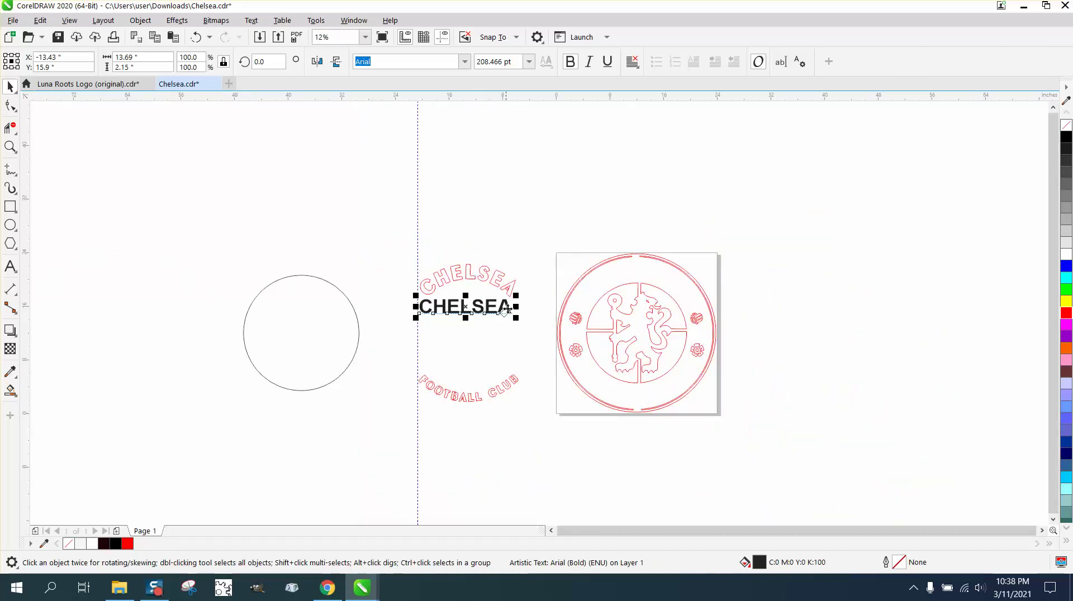
left_click_drag(517, 295, 330, 250)
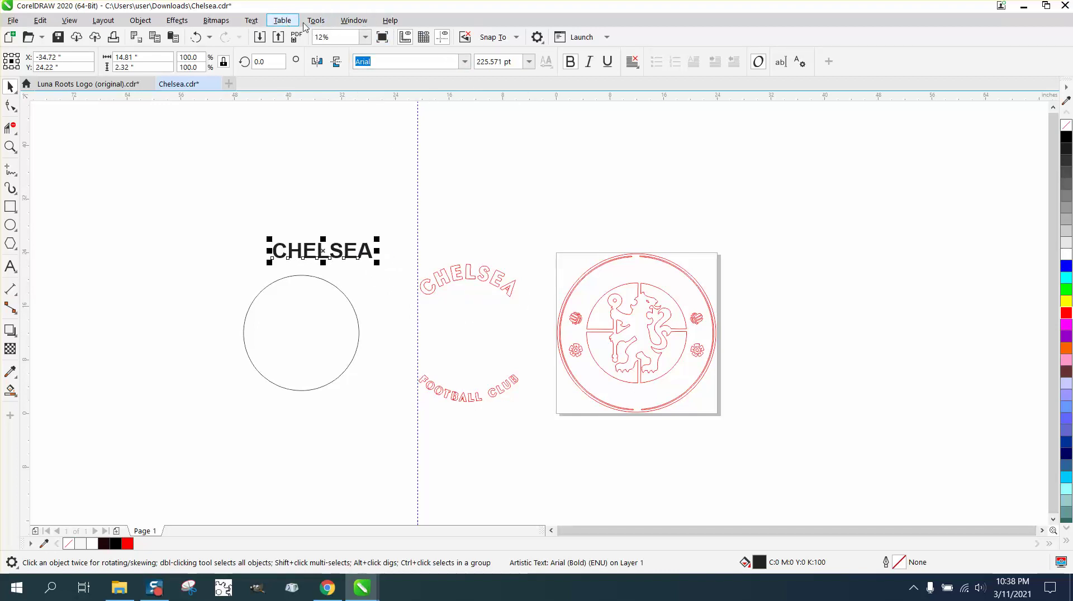
left_click(251, 22)
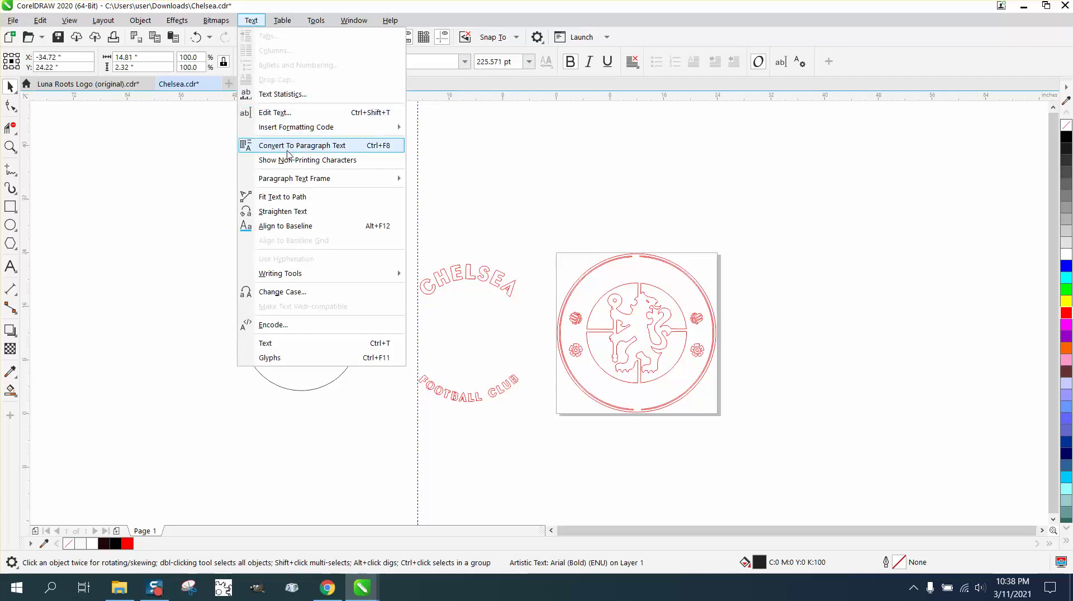
left_click(285, 197)
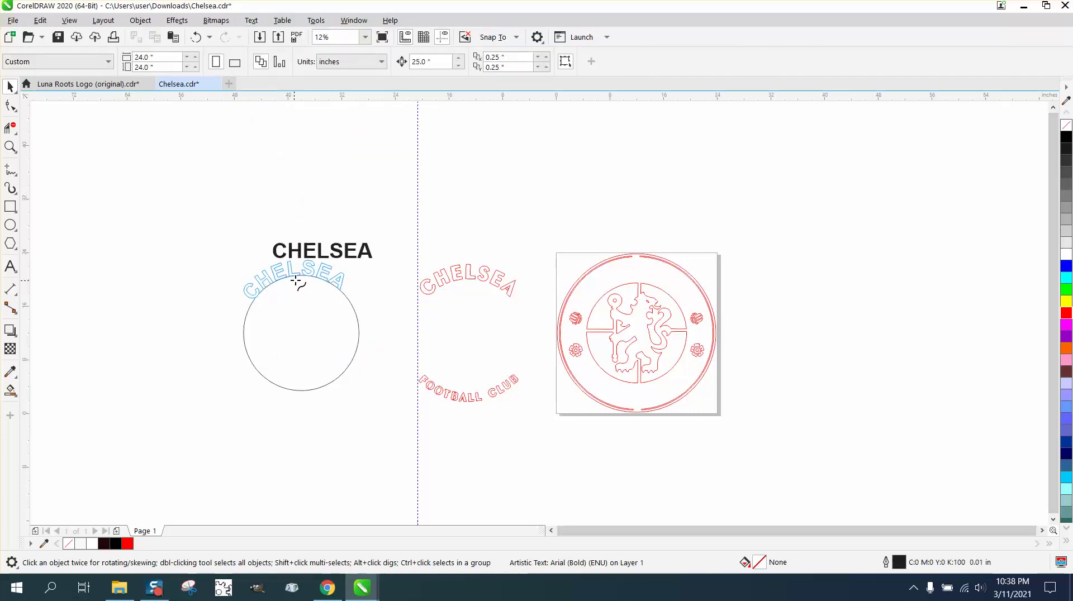
left_click(304, 278)
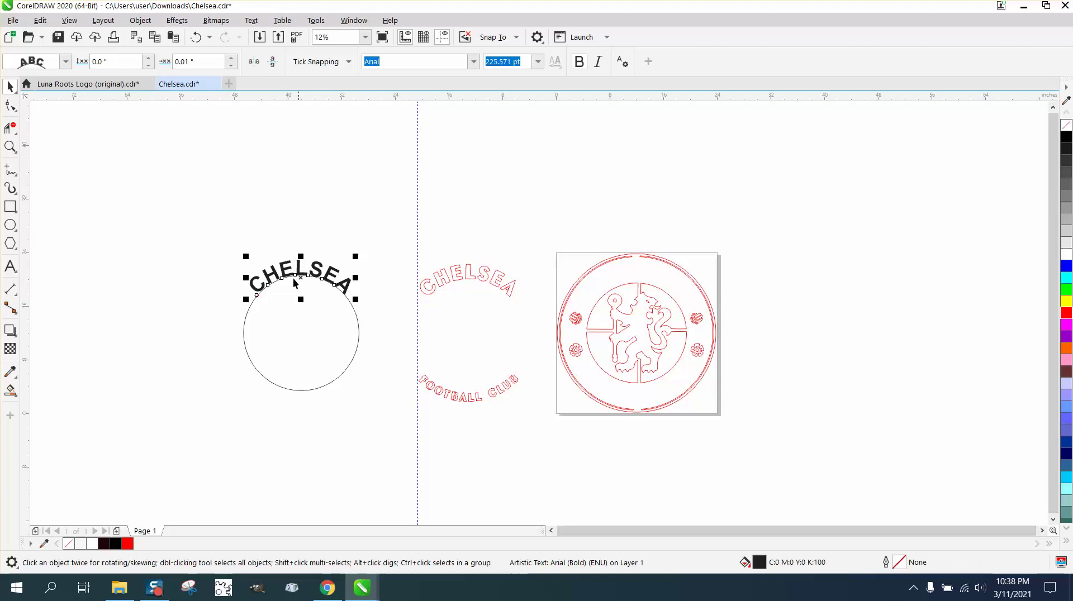
- Try the curved text and circle over the crest by moving them 50 inches right, and return them to their place
left_click_drag(210, 206, 282, 302)
left_click_drag(390, 393, 398, 395)
key("Right")
key("Right")
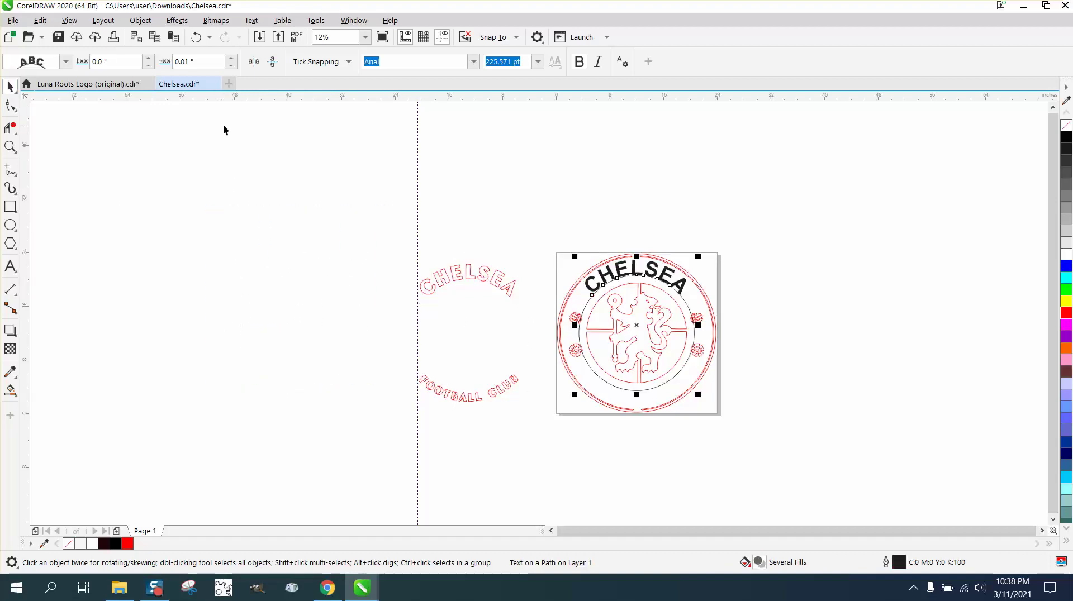
key("Left")
key("Left")
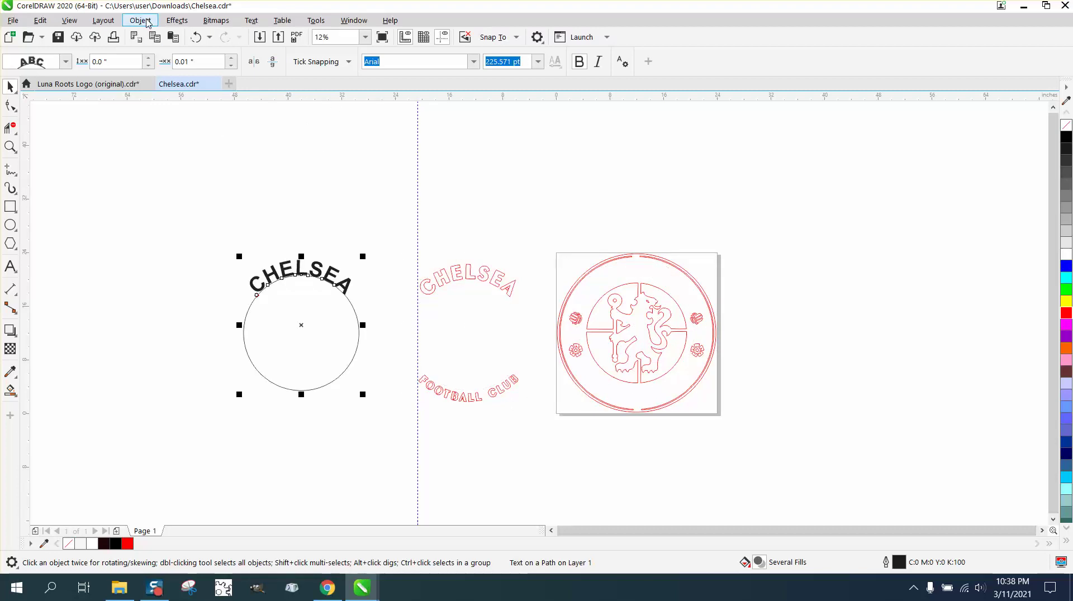
- Break the curved CHELSEA text apart from its path and move the circle 75 inches right, clear of the lettering
left_click(147, 22)
left_click(171, 318)
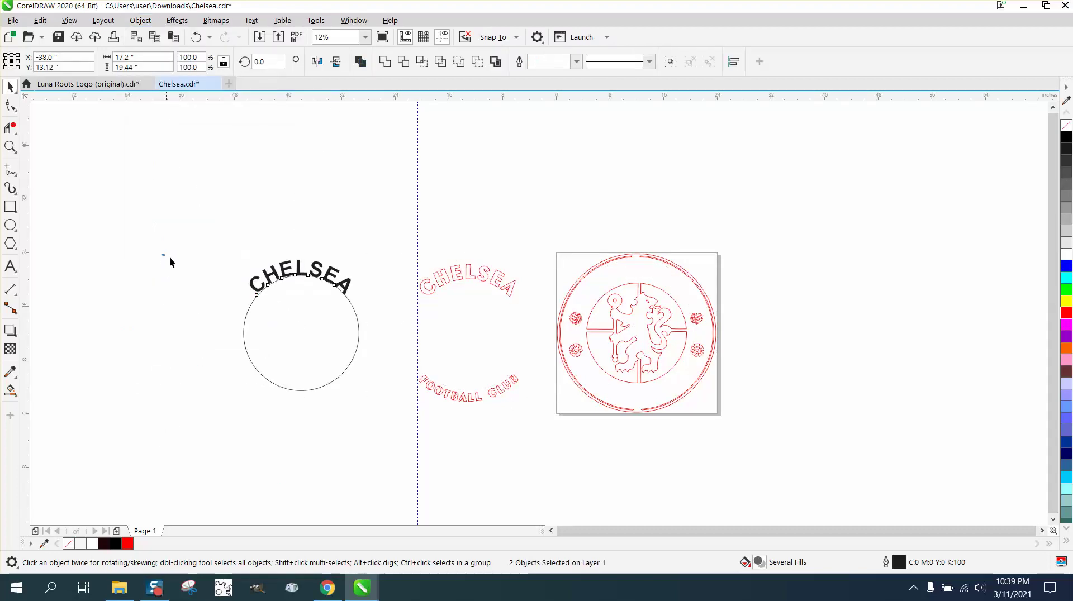
left_click(169, 256)
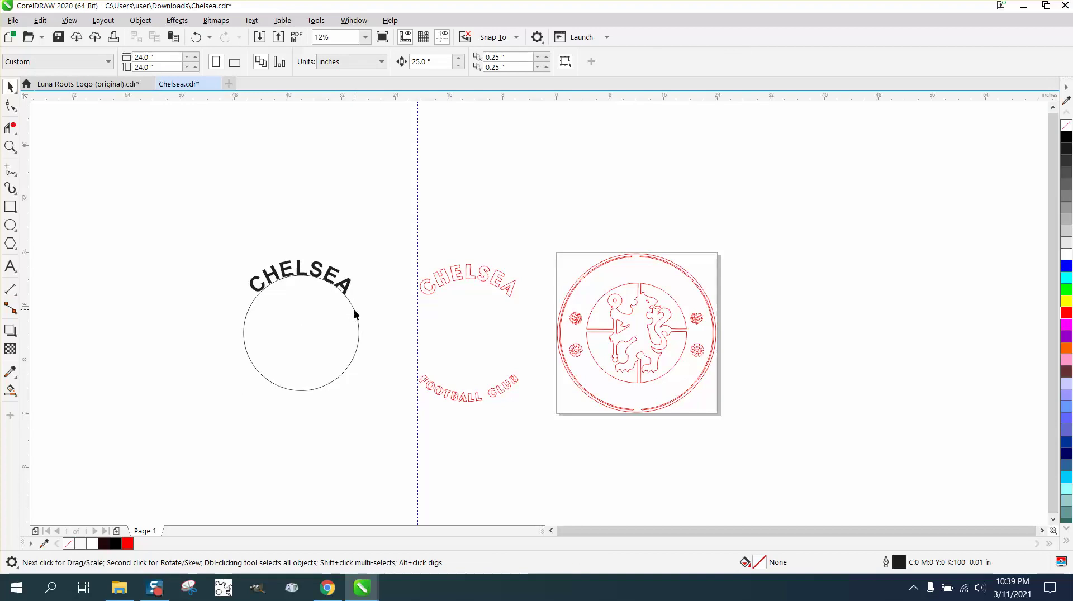
left_click(354, 311)
key("Right")
key("Right")
key("Right")
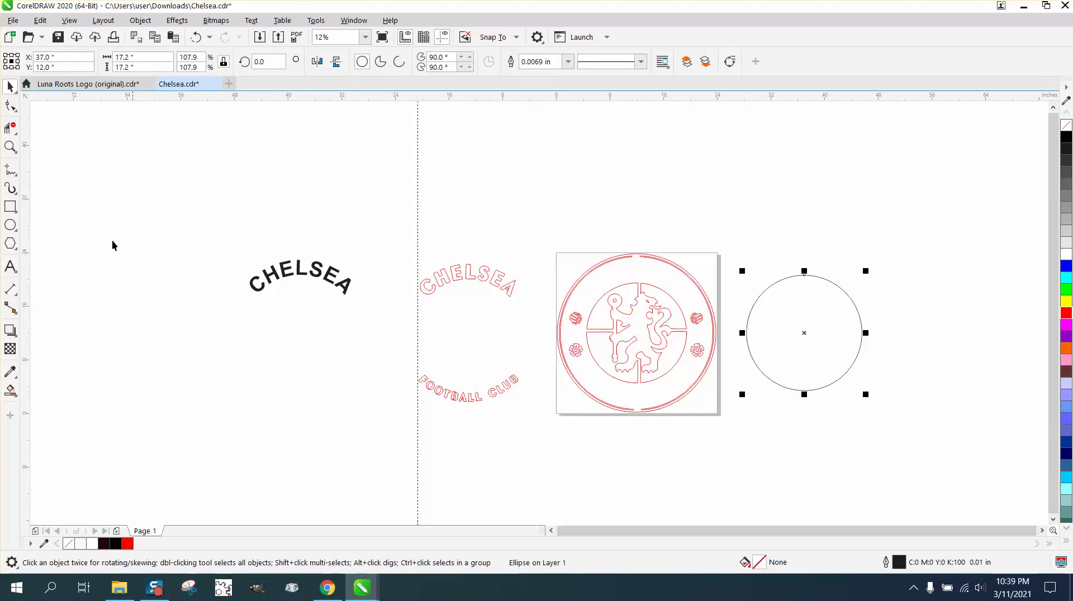
- Remove the fill from the curved black CHELSEA text and give it a red outline
left_click(10, 146)
left_click_drag(229, 232, 402, 345)
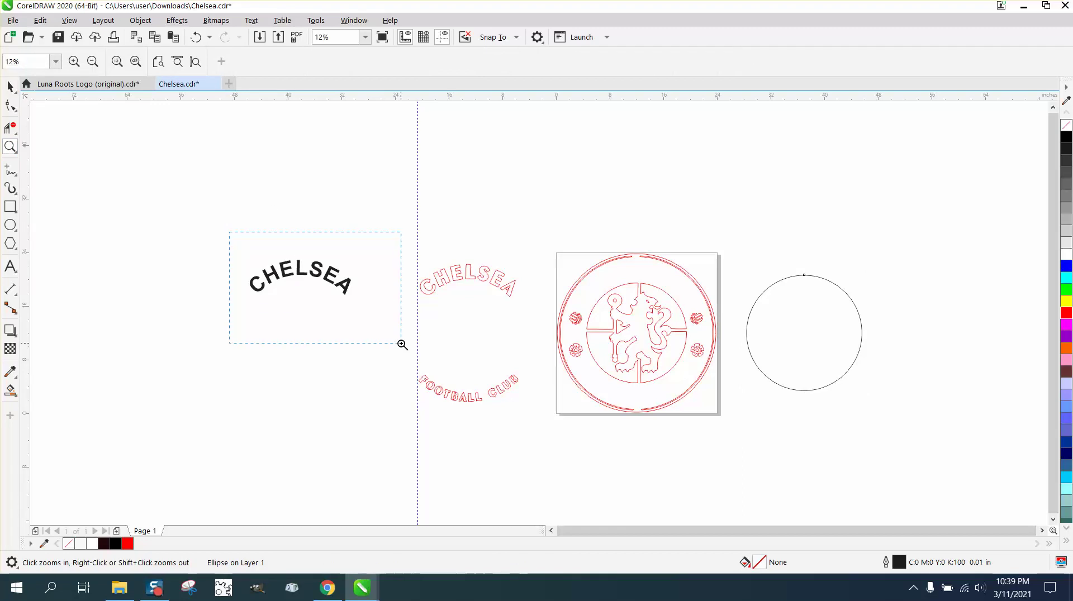
left_click(10, 86)
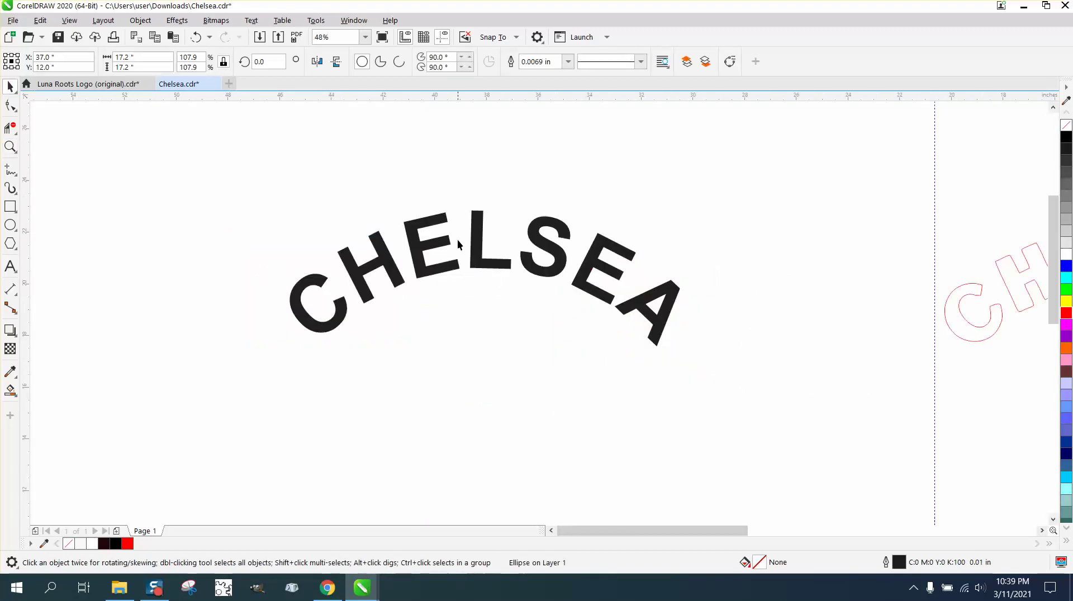
left_click(443, 219)
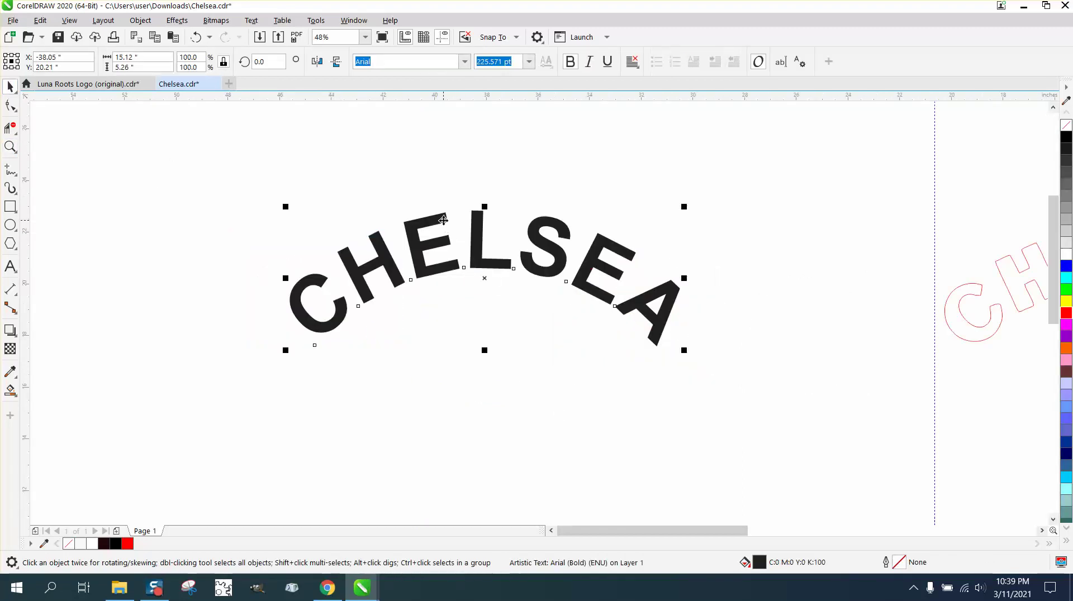
left_click(1066, 125)
right_click(1069, 317)
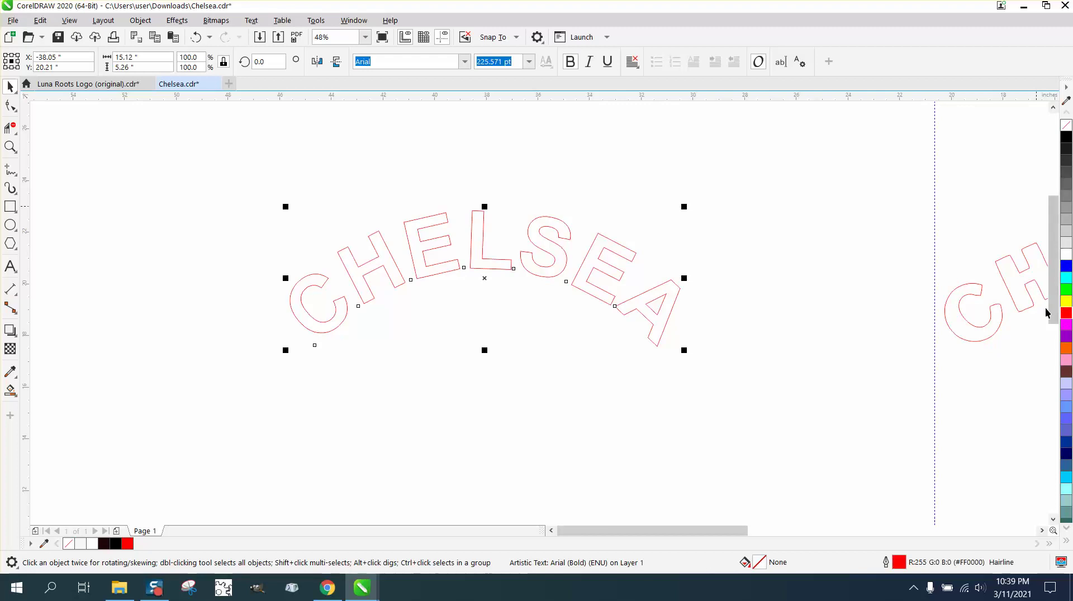
- Convert the curved, red-outlined CHELSEA text to curves and show the nodes of its final A for editing
left_click(140, 20)
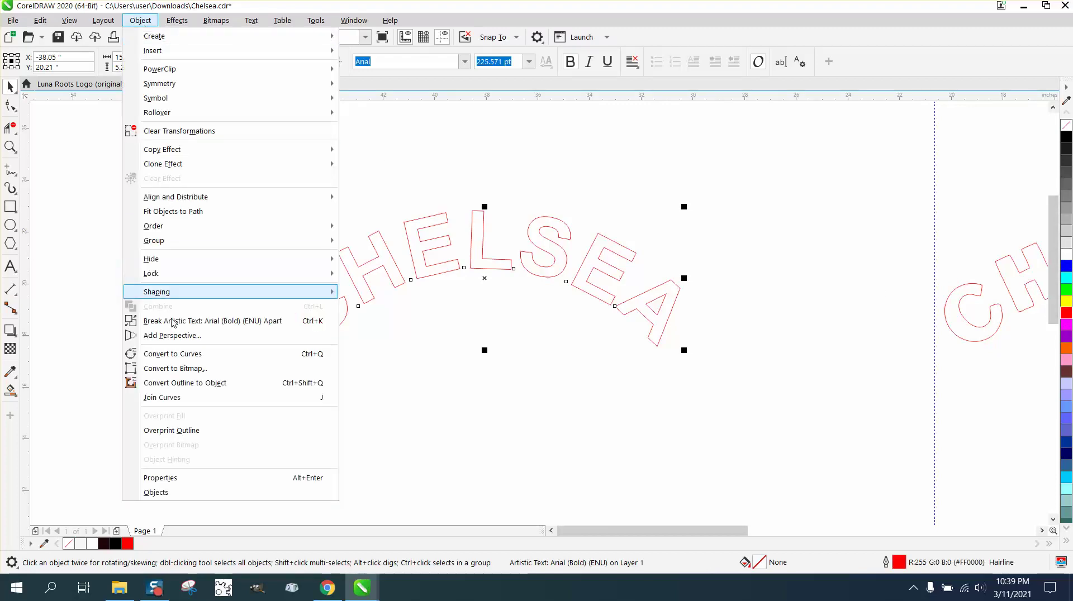
left_click(184, 355)
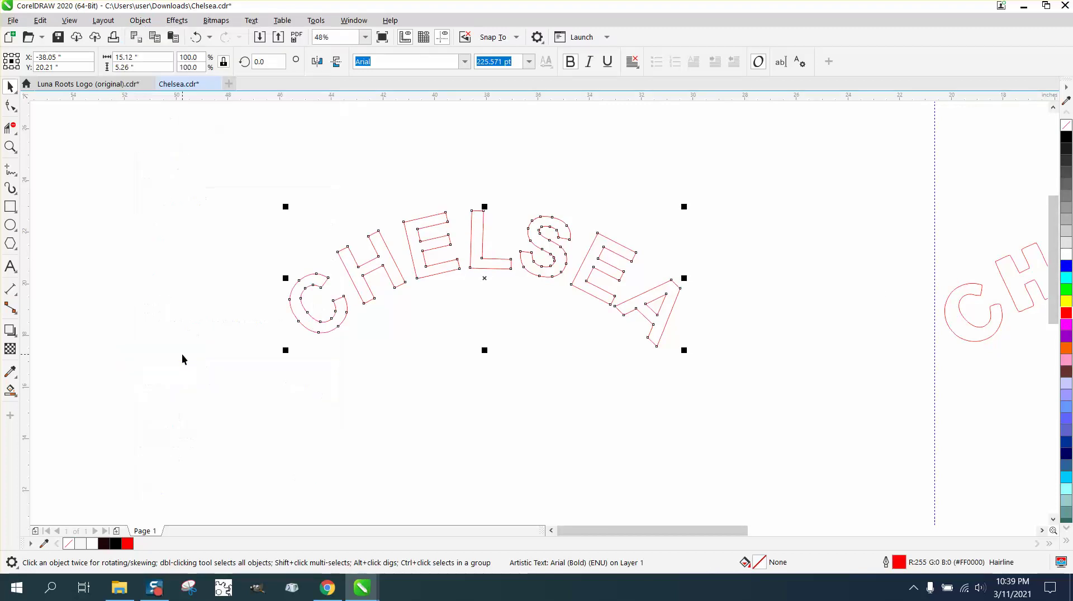
left_click(10, 148)
left_click_drag(603, 241, 761, 396)
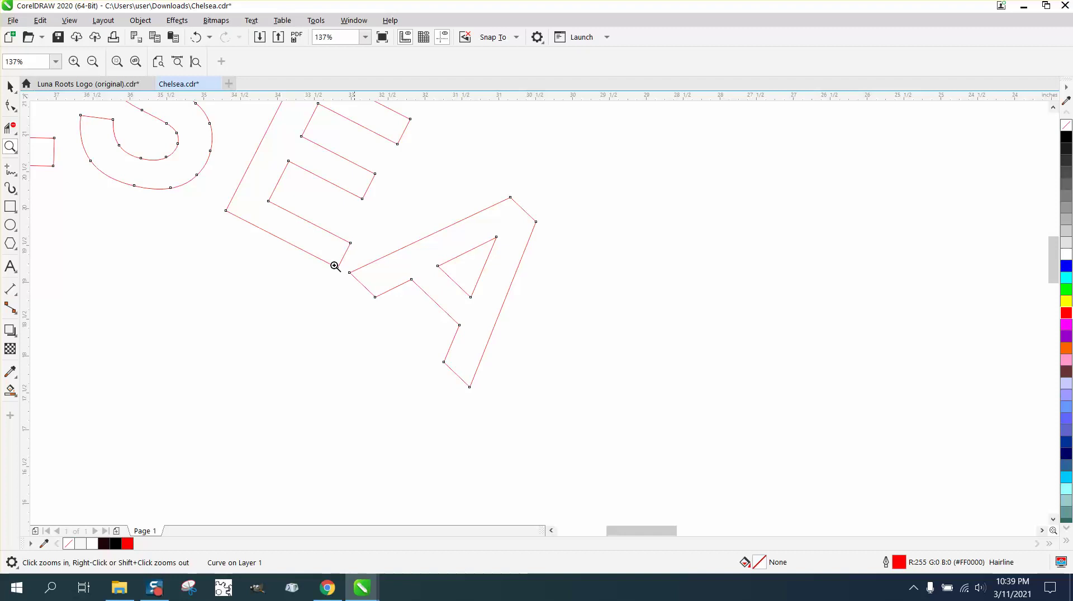
left_click(10, 106)
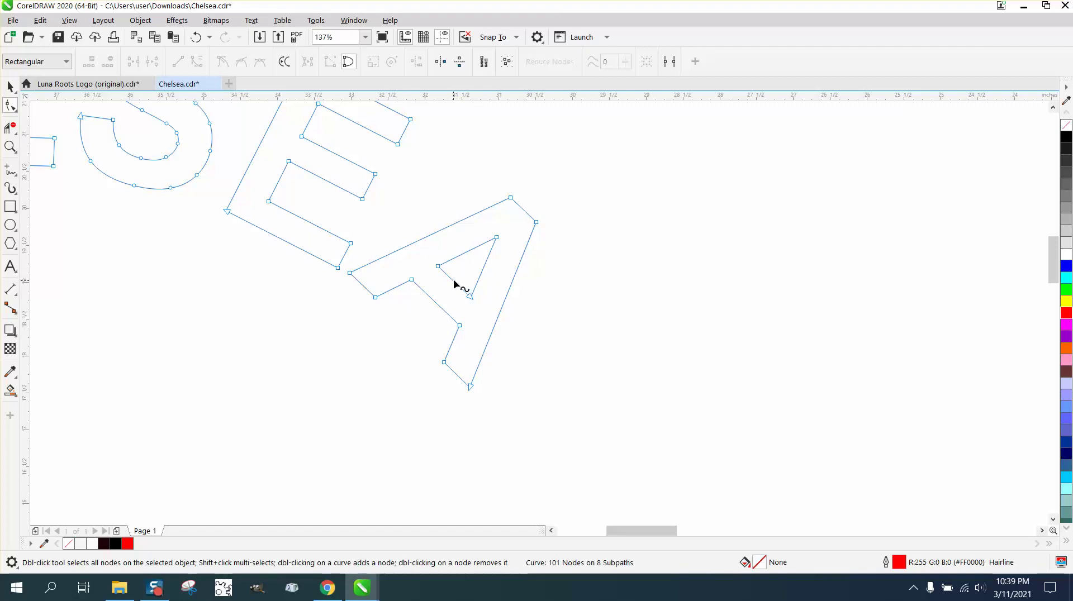
- Examine the shape of the final A in the original CHELSEA lettering for comparison
scroll(457, 276, "down", 5)
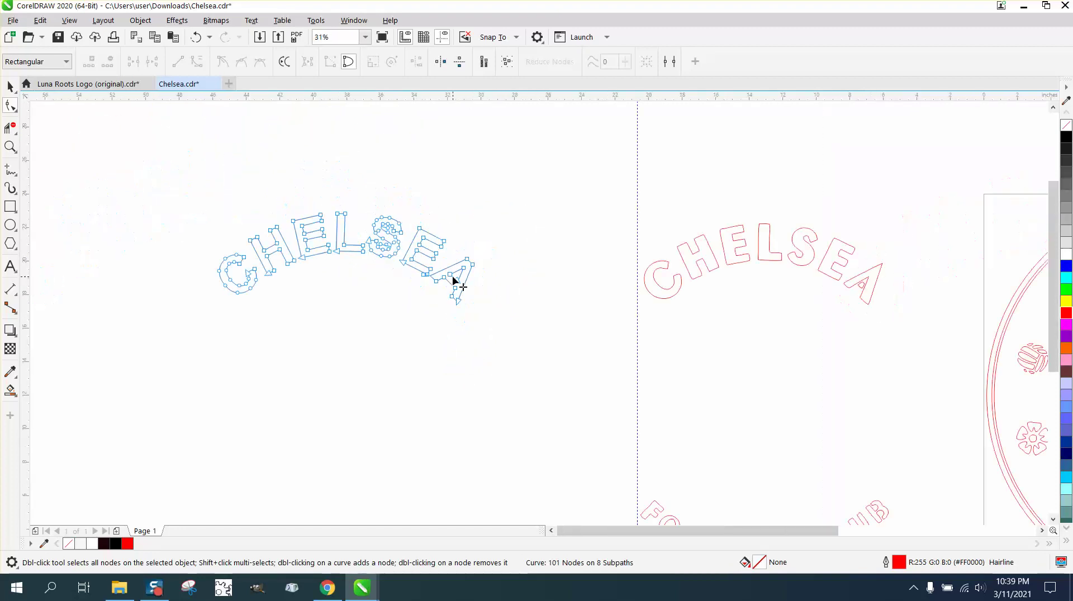
left_click(10, 146)
left_click_drag(816, 240, 942, 343)
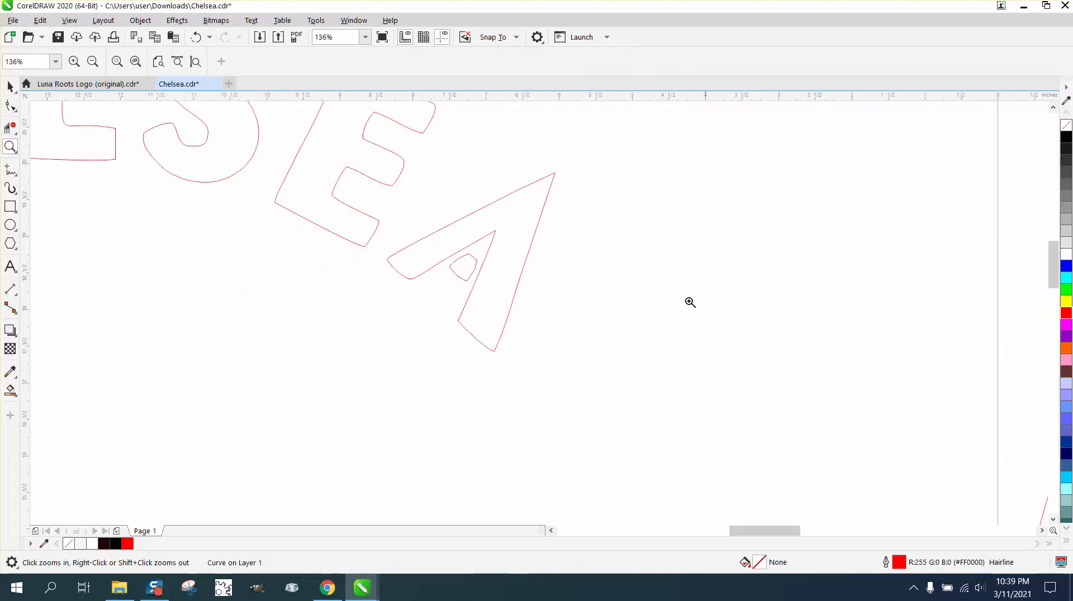
right_click(510, 242)
scroll(510, 242, "down", 4)
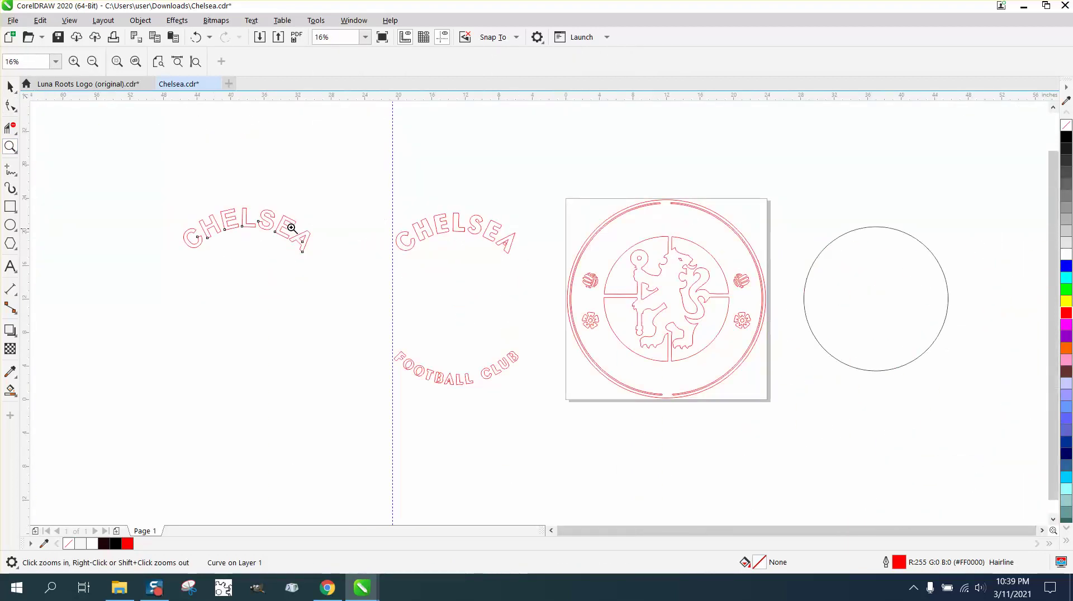
- Draw two straight lines of about 0.4 inches each, joining the inner triangle's lower corners to the notch corners of the A
left_click_drag(247, 207, 397, 289)
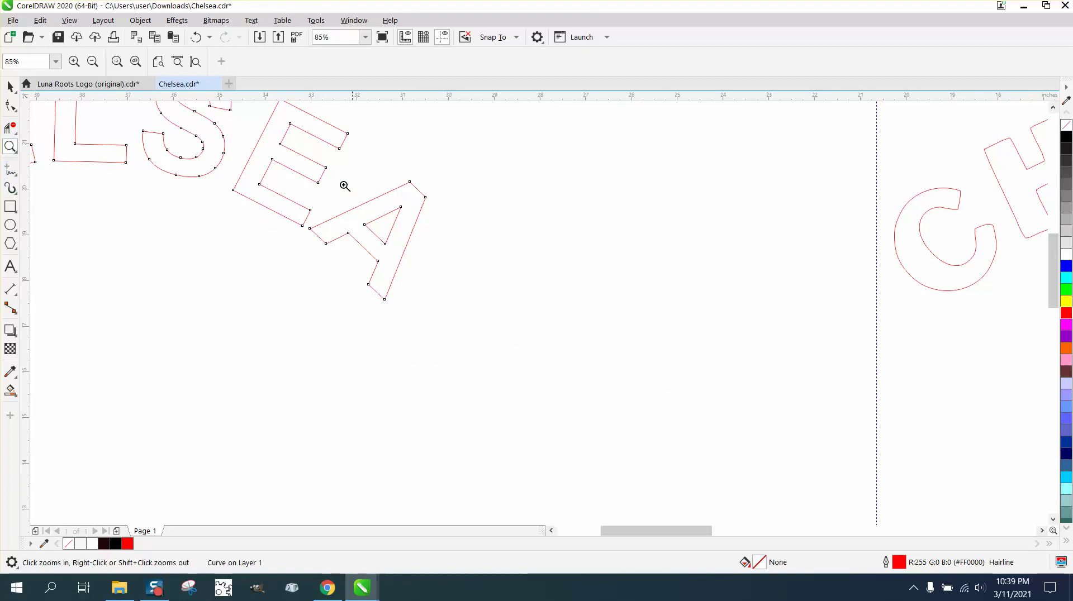
left_click_drag(328, 173, 553, 340)
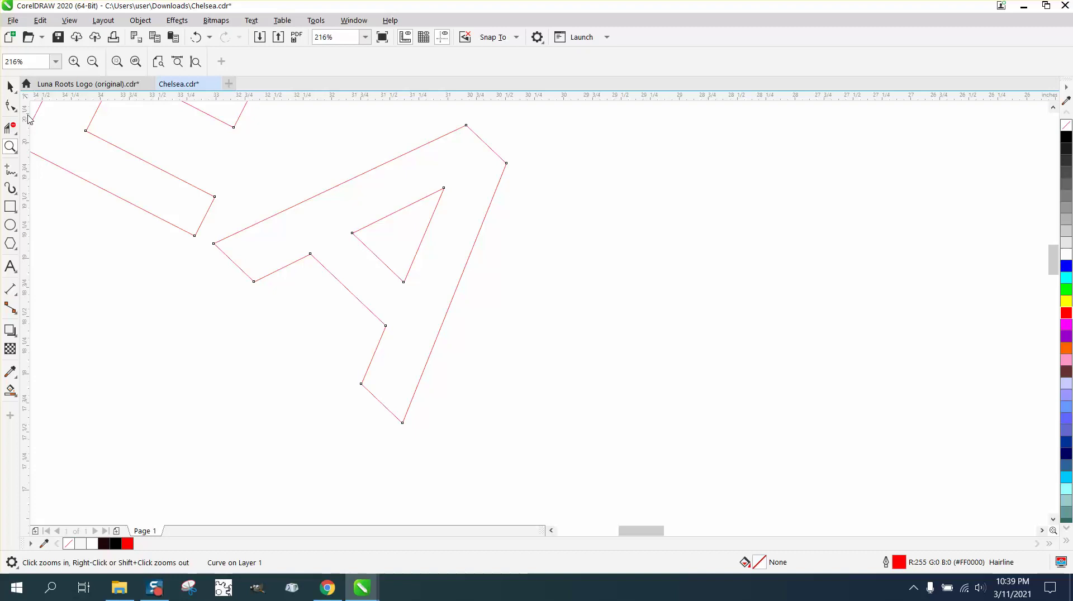
left_click(16, 178)
left_click(46, 185)
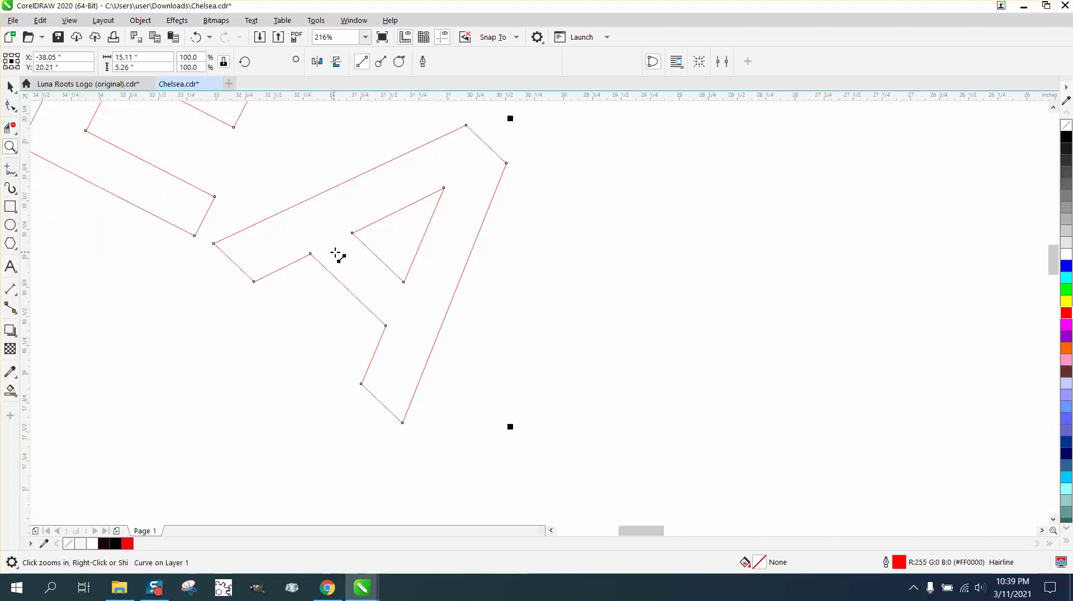
left_click_drag(352, 233, 310, 254)
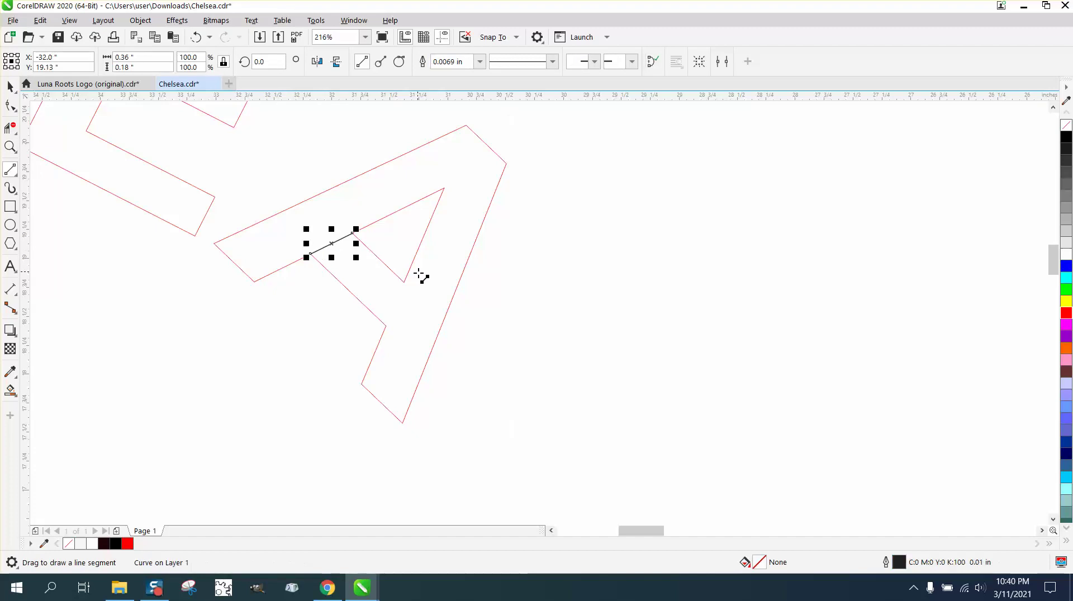
left_click_drag(405, 279, 386, 326)
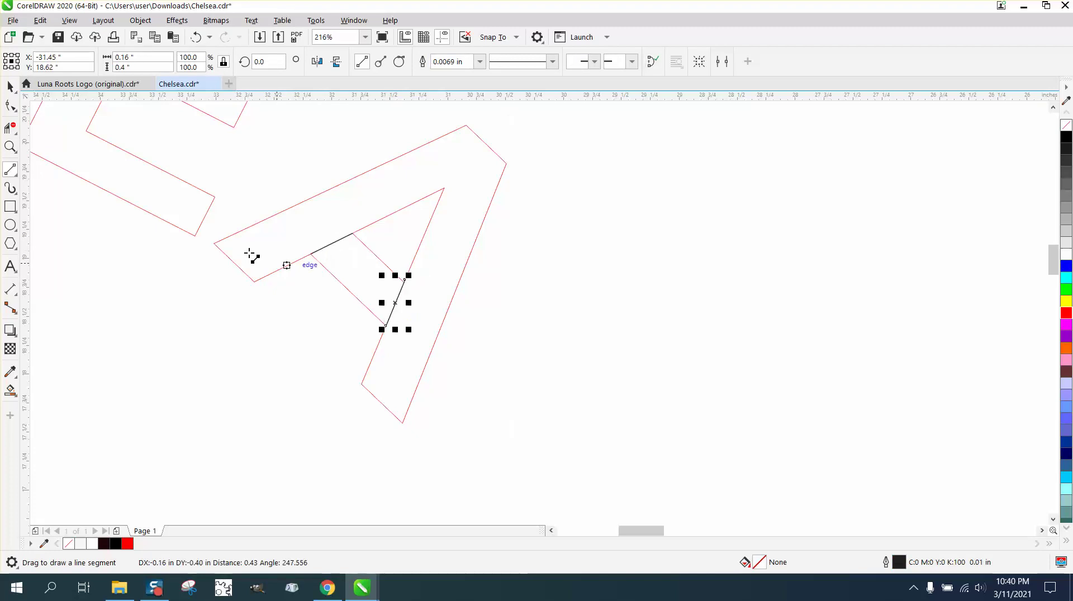
- Delete the two crossbar segments between the new lines on the A with the Virtual Segment Delete tool
left_click(10, 128)
left_click_drag(388, 250, 322, 295)
left_click(196, 37)
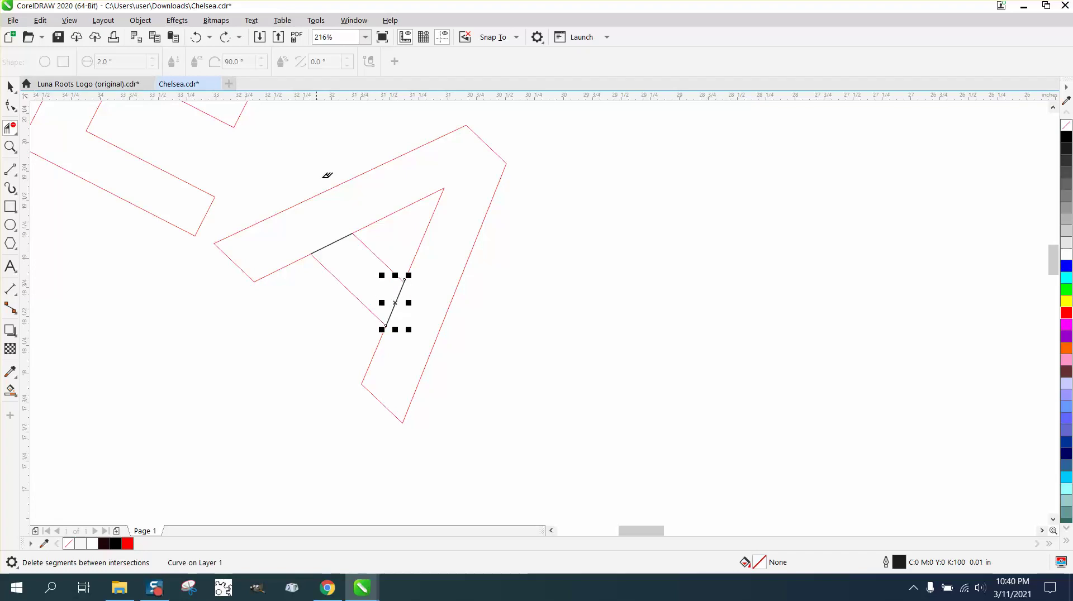
left_click(386, 264)
left_click(346, 288)
left_click(10, 87)
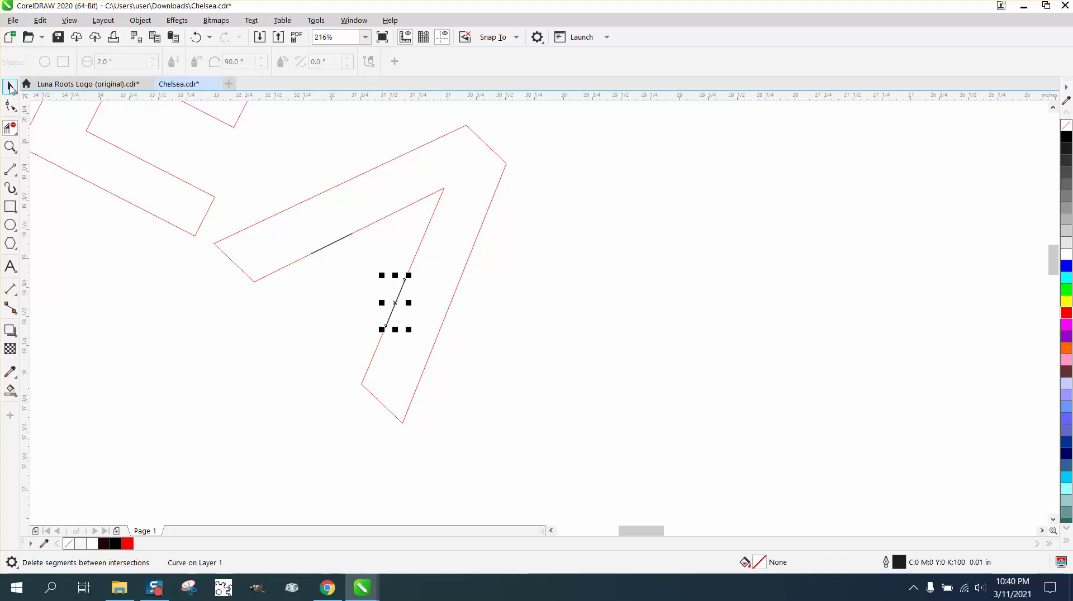
- Smart-fill the A without its crossbar in black and move the resulting shape 25 inches down, clear of the lettering
left_click(12, 390)
left_click(314, 233)
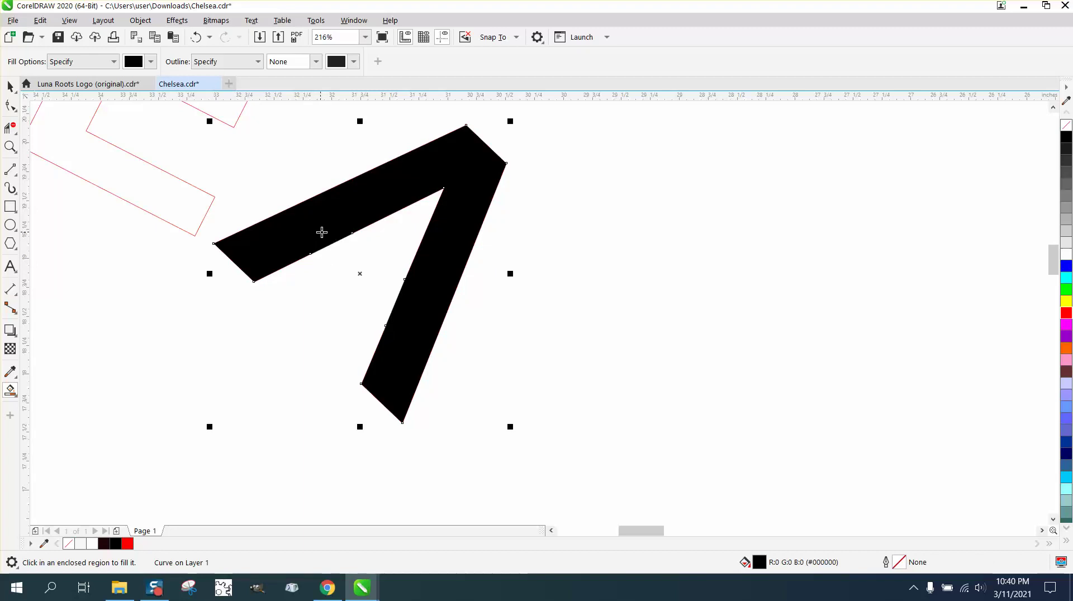
scroll(337, 234, "down", 4)
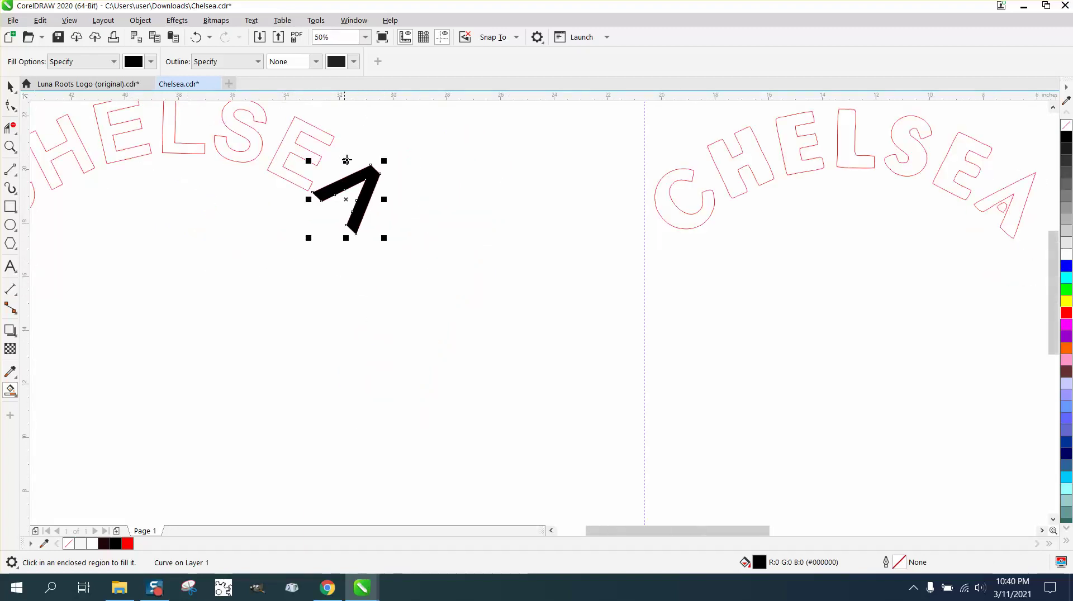
scroll(357, 163, "down", 3)
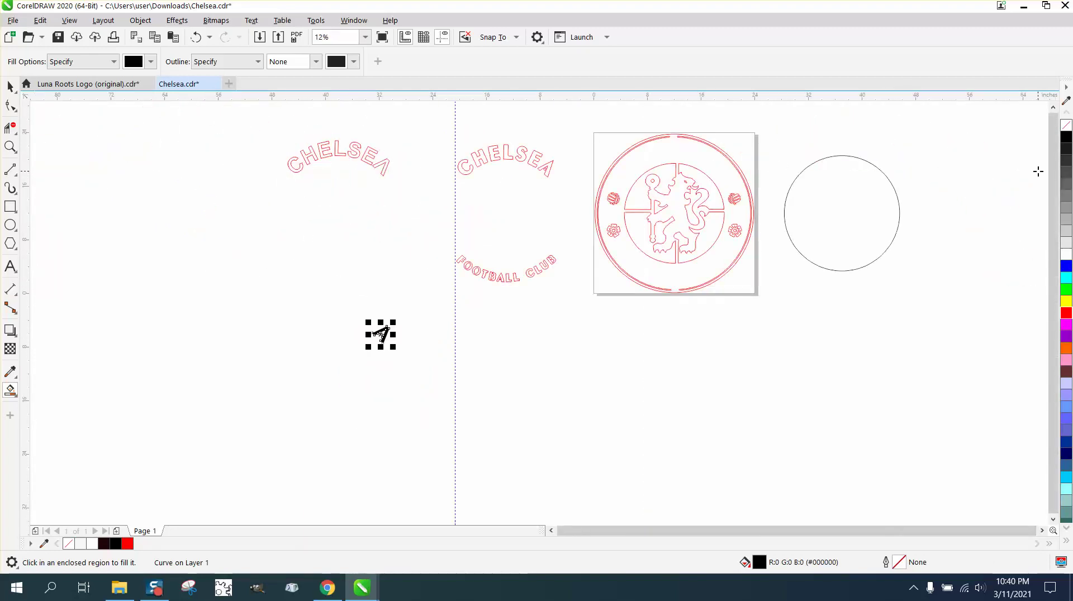
- Remove the black fill from the moved A shape and give it a red outline
left_click(1066, 125)
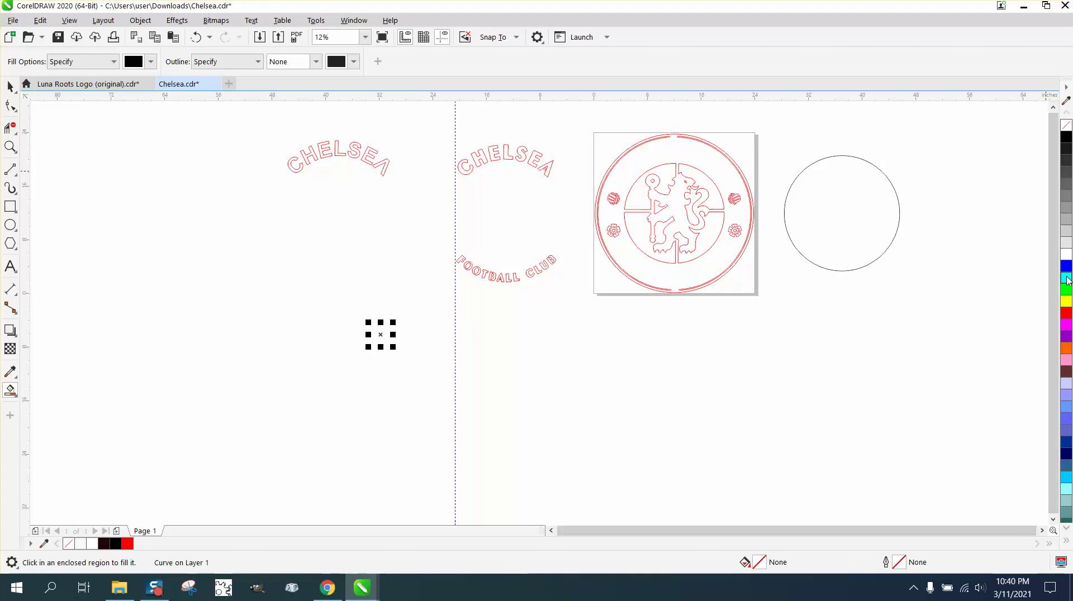
right_click(1067, 313)
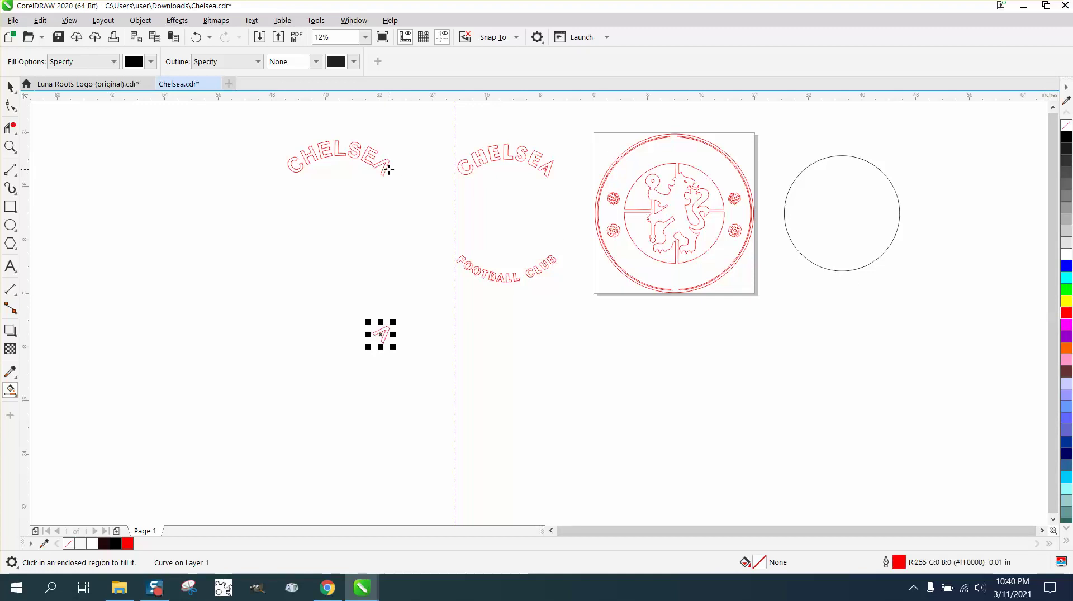
left_click(10, 87)
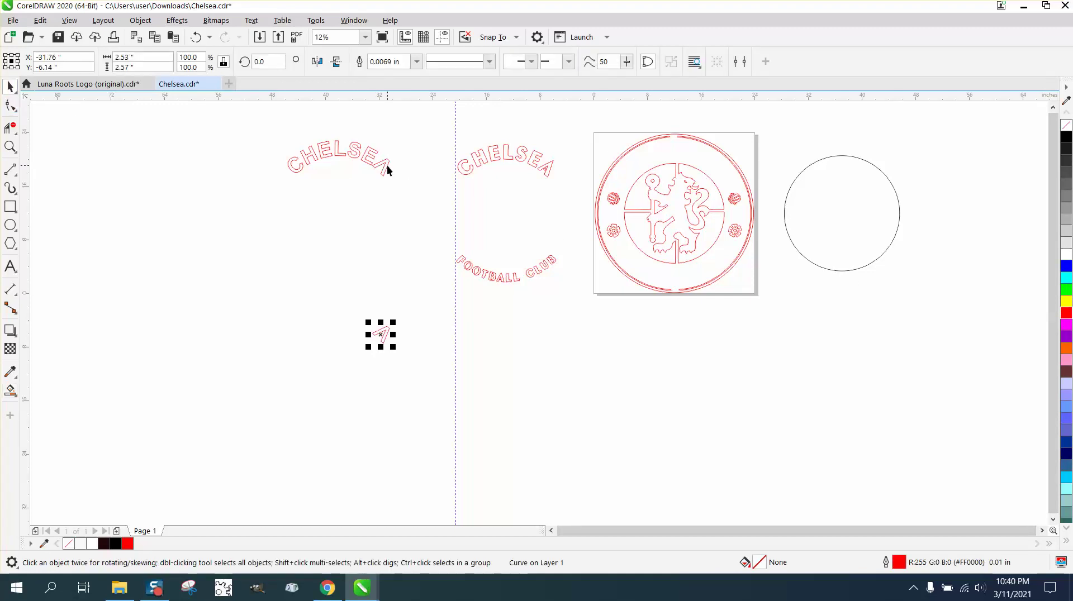
- Break the curved CHELSEA lettering apart into separate curves
left_click(387, 170)
left_click(141, 20)
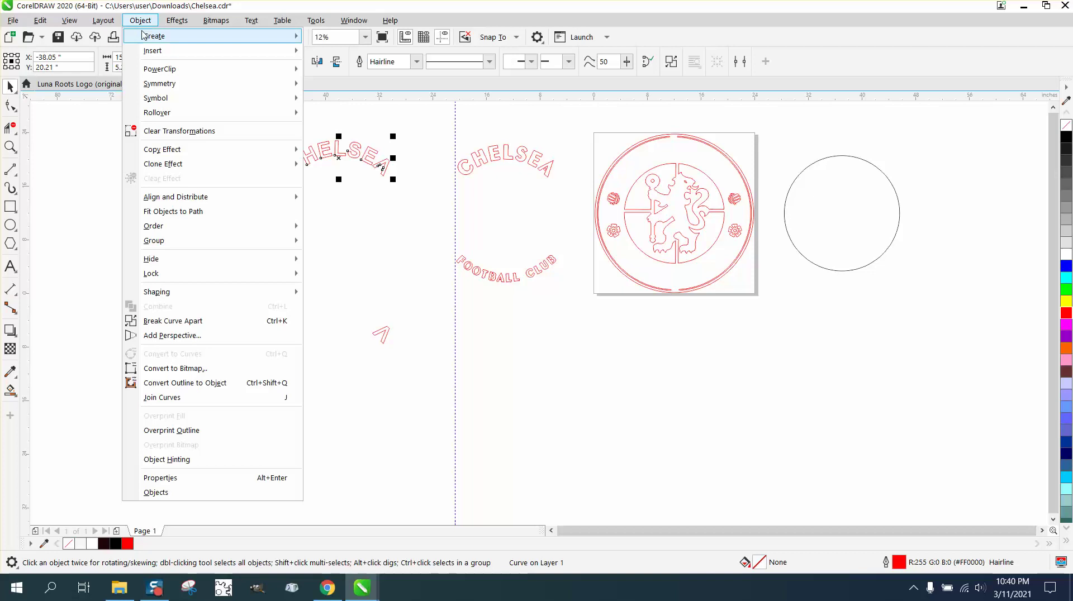
left_click(194, 317)
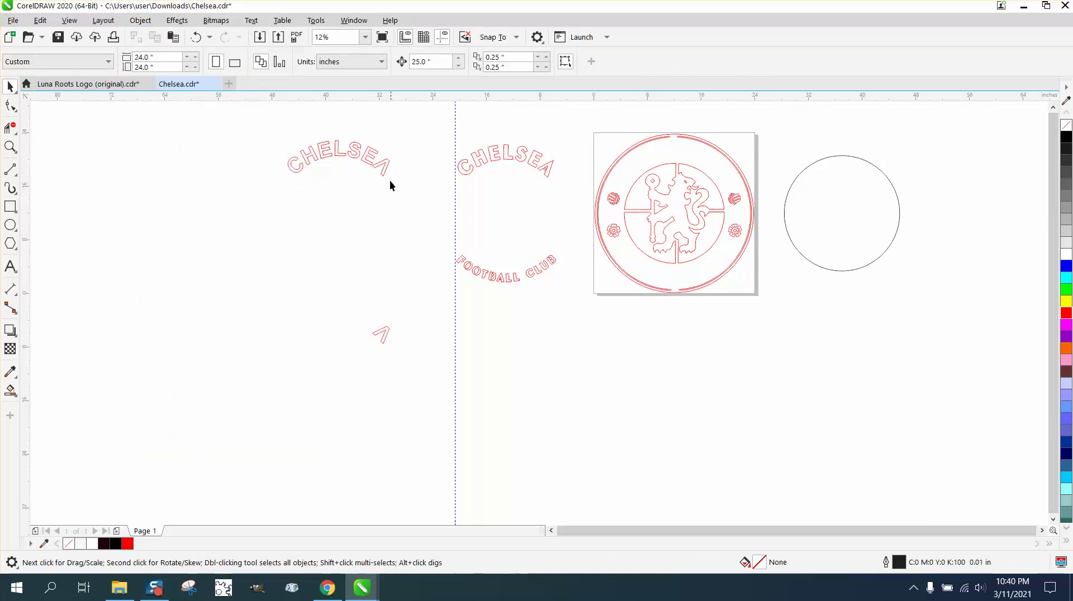
- Delete all leftover pieces of the old A and move the red A shape 25 inches up into their place
left_click(387, 172)
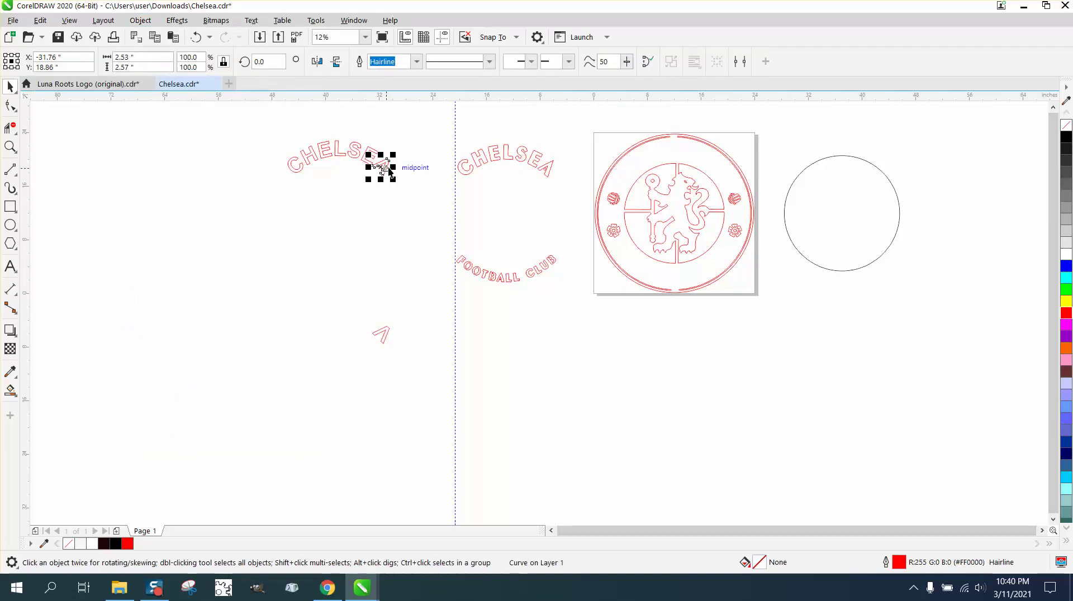
key("Delete")
left_click(383, 166)
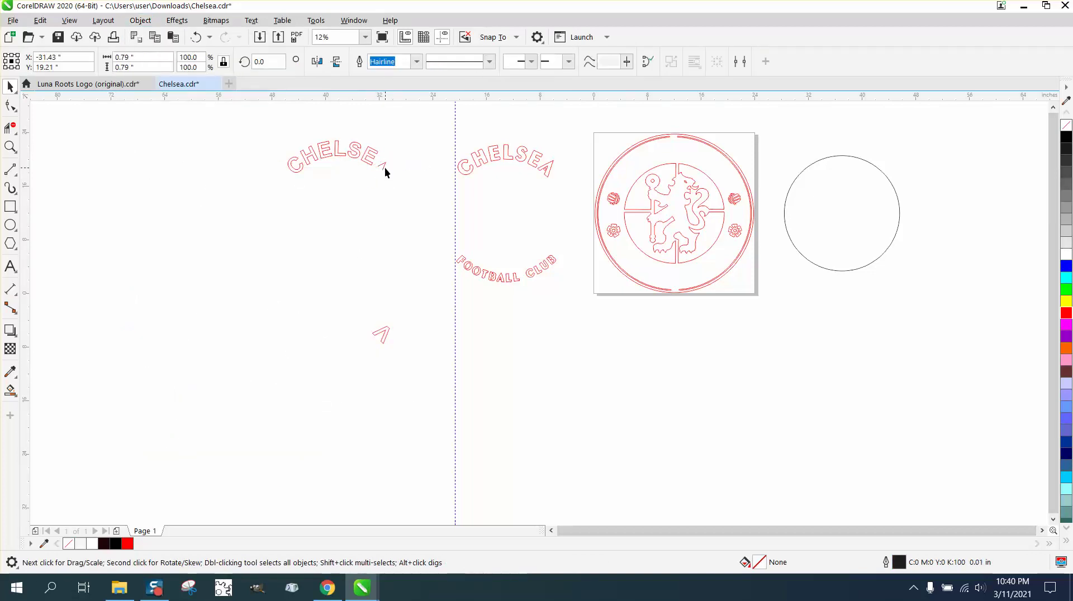
key("Delete")
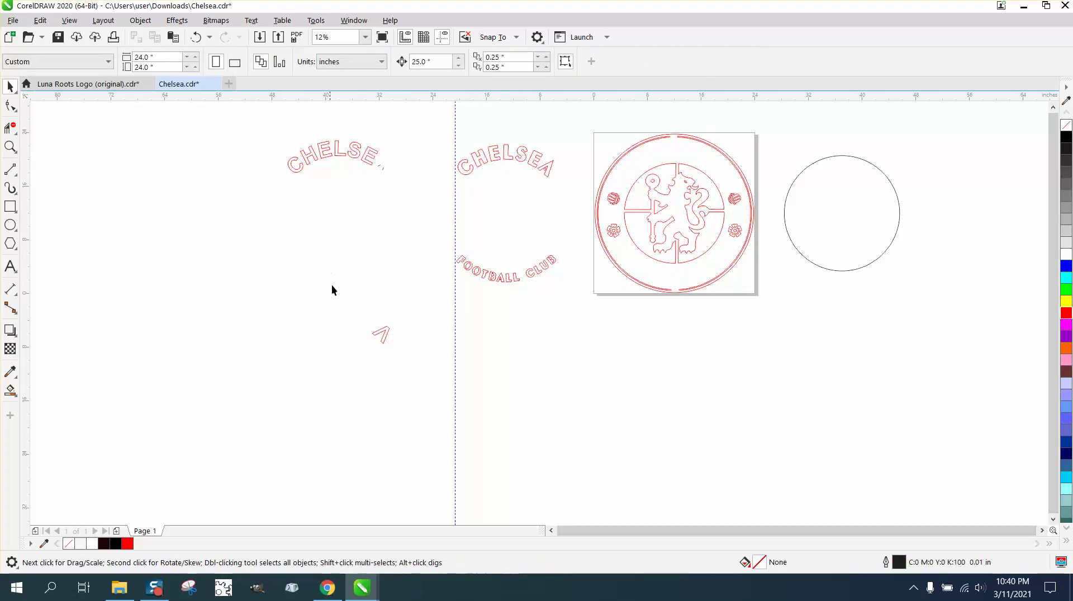
left_click_drag(332, 289, 414, 348)
left_click_drag(392, 164, 376, 169)
key("Delete")
left_click_drag(335, 280, 469, 356)
key("Up")
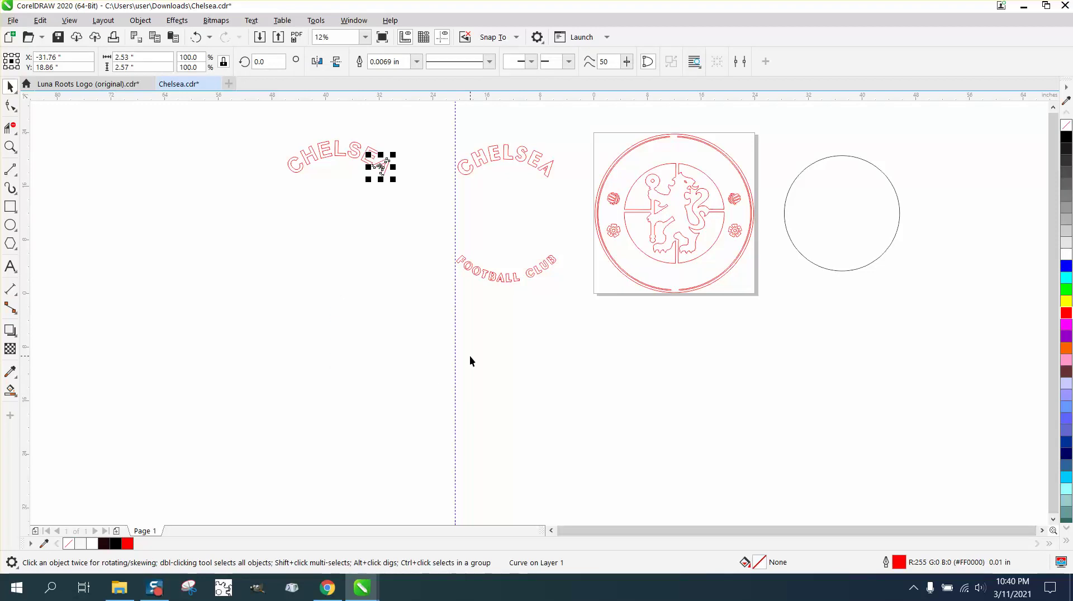
- Delete the four surplus nodes along the two inner edges of the A
left_click(10, 147)
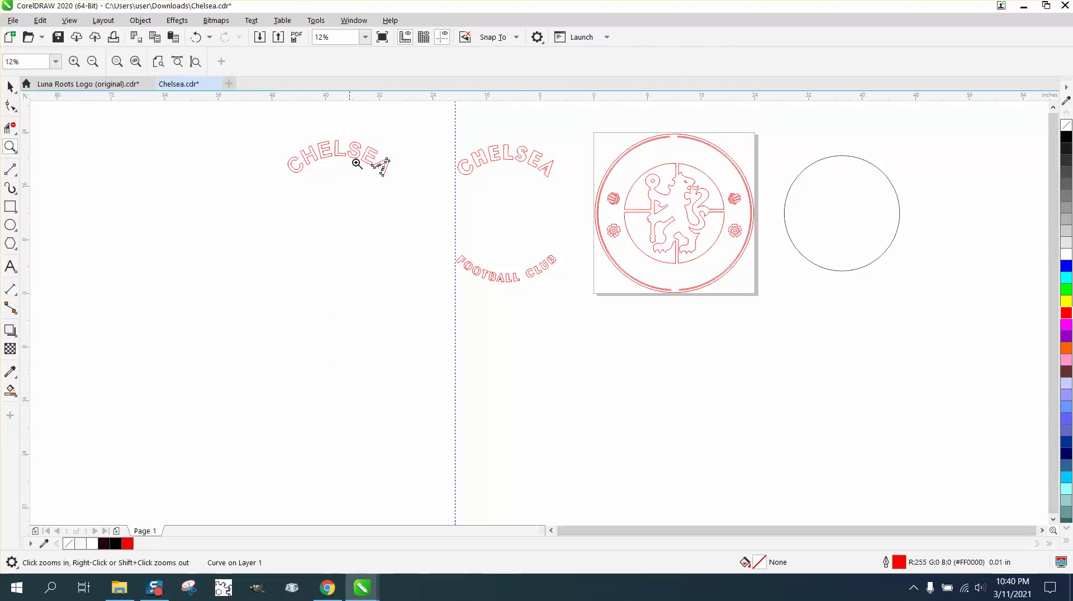
left_click_drag(369, 165, 448, 209)
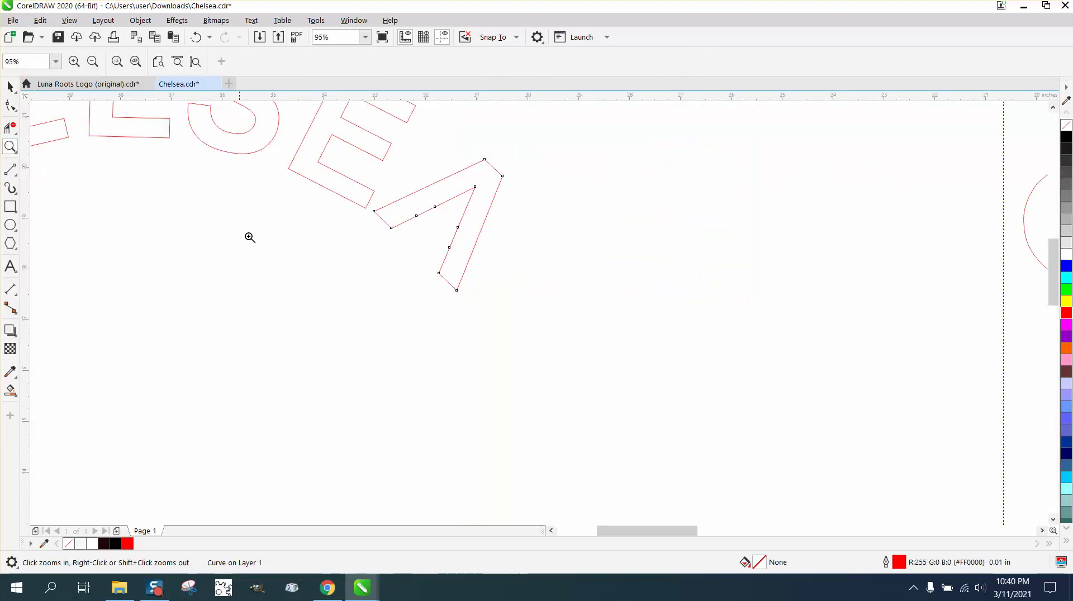
left_click(10, 106)
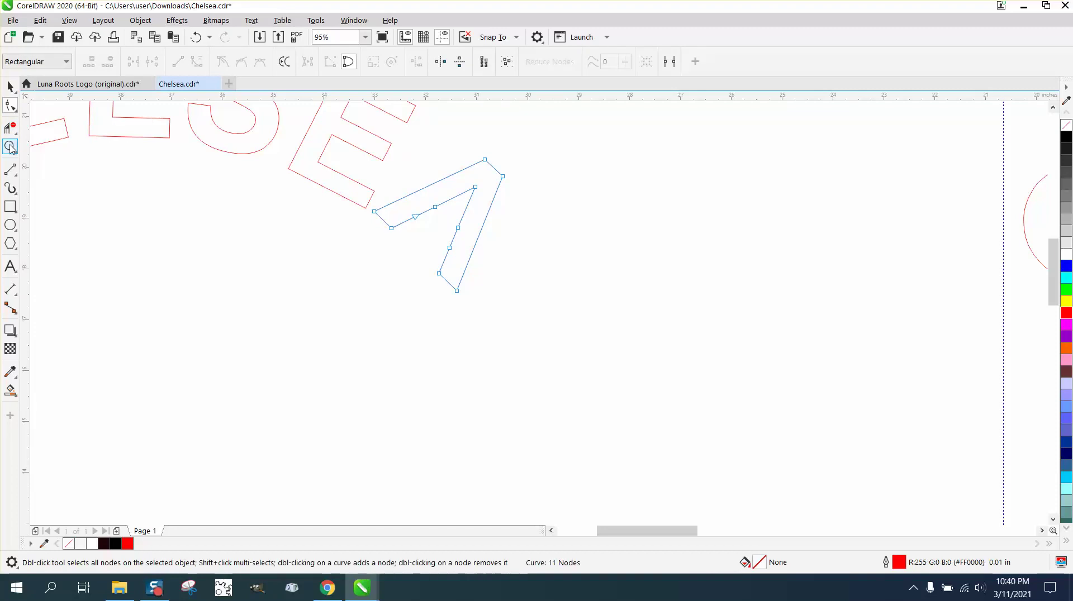
left_click(10, 146)
left_click_drag(409, 177, 569, 296)
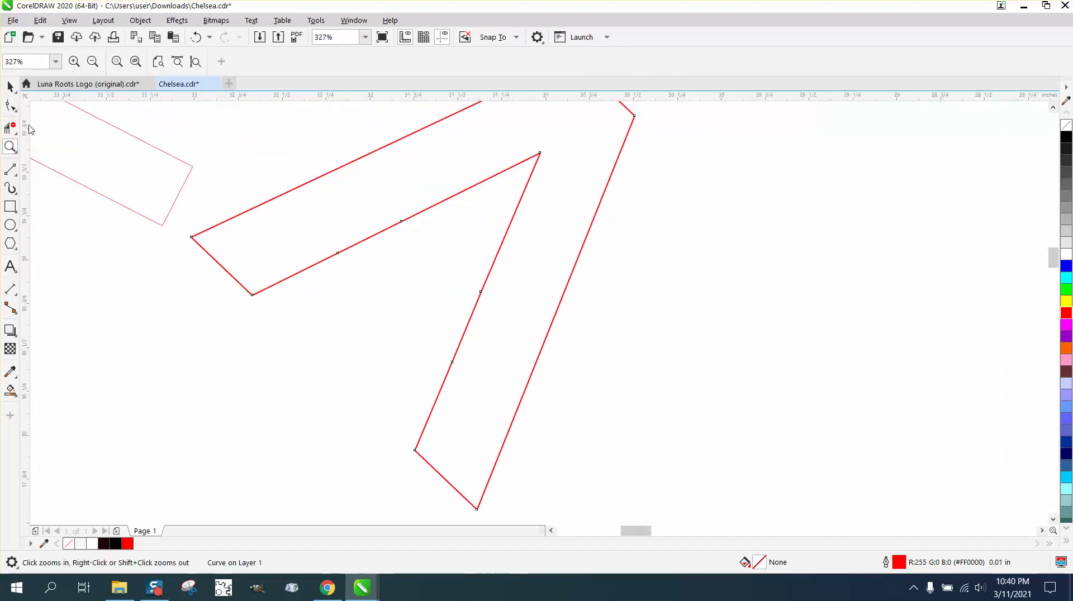
left_click(10, 106)
left_click_drag(422, 220, 320, 288)
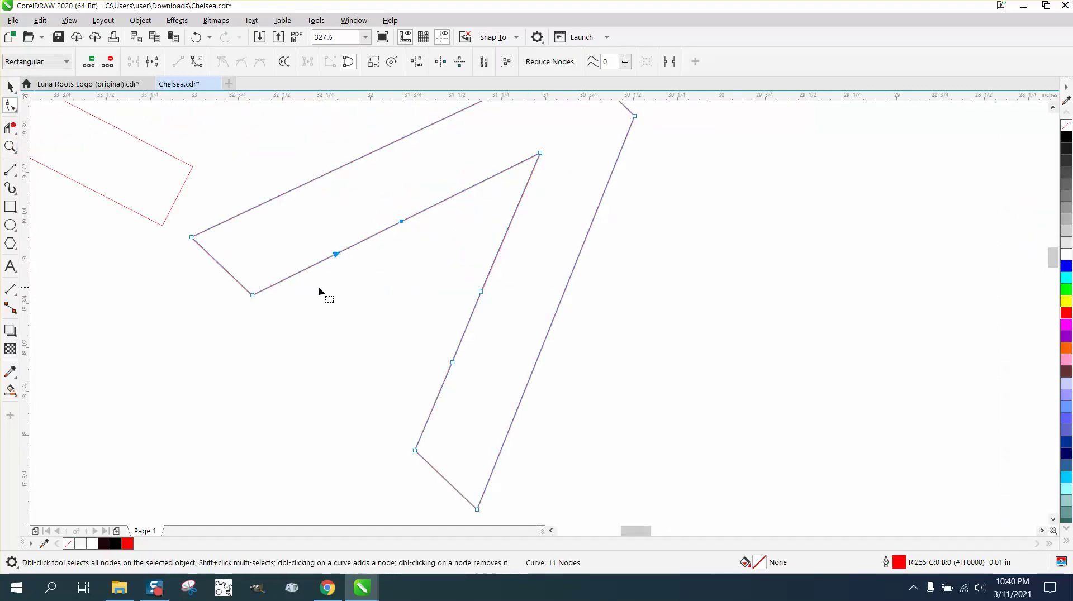
key("Delete")
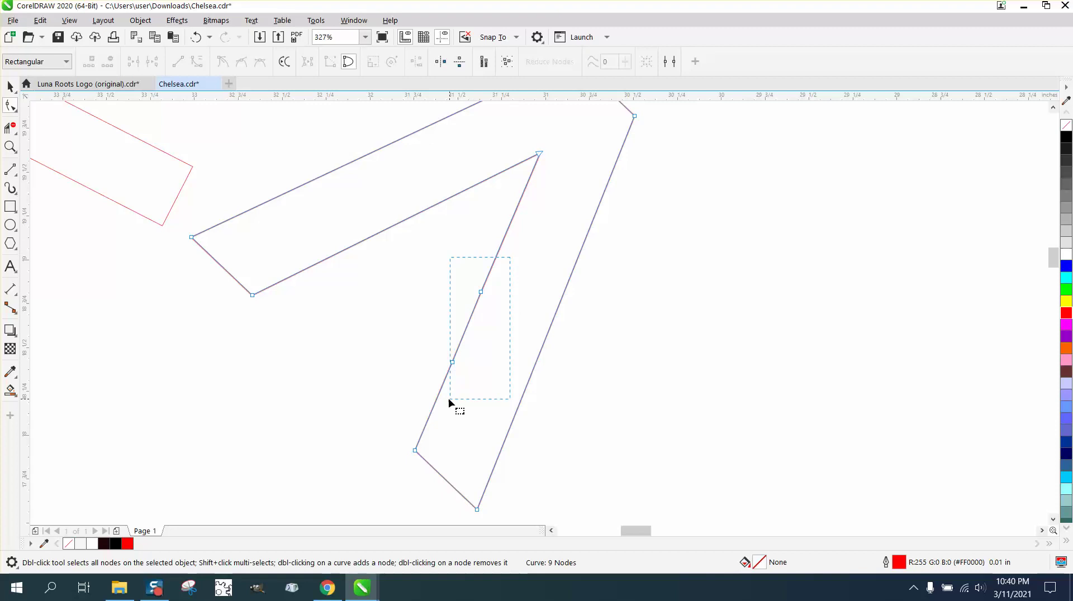
left_click_drag(449, 399, 445, 398)
key("Delete")
- Draw a rectangle of about 0.7 by 0.42 inches between the legs of the A and give it a red outline
left_click(10, 206)
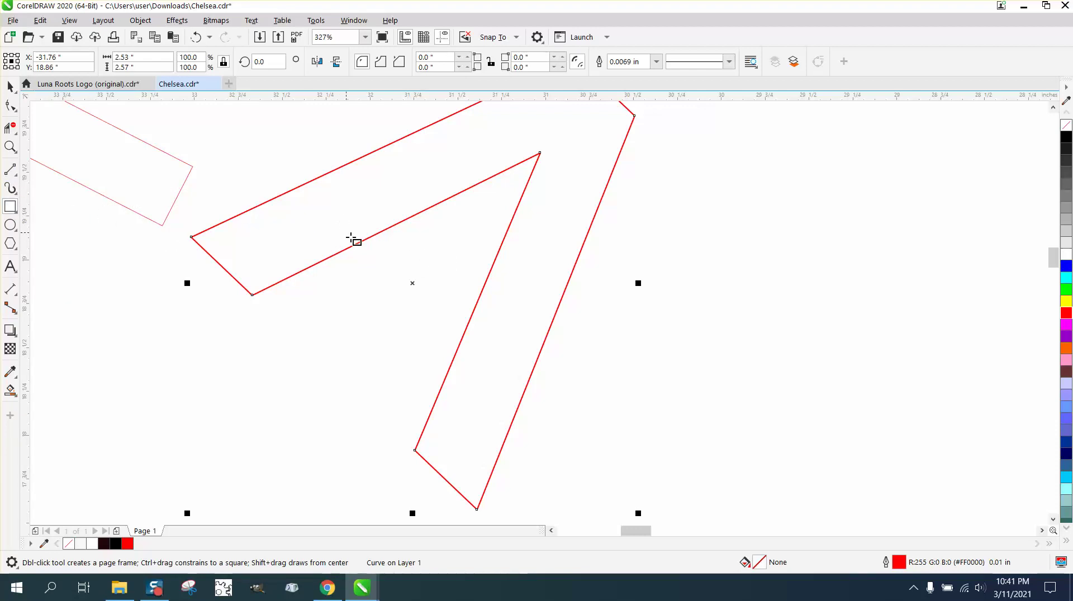
left_click_drag(339, 267, 462, 340)
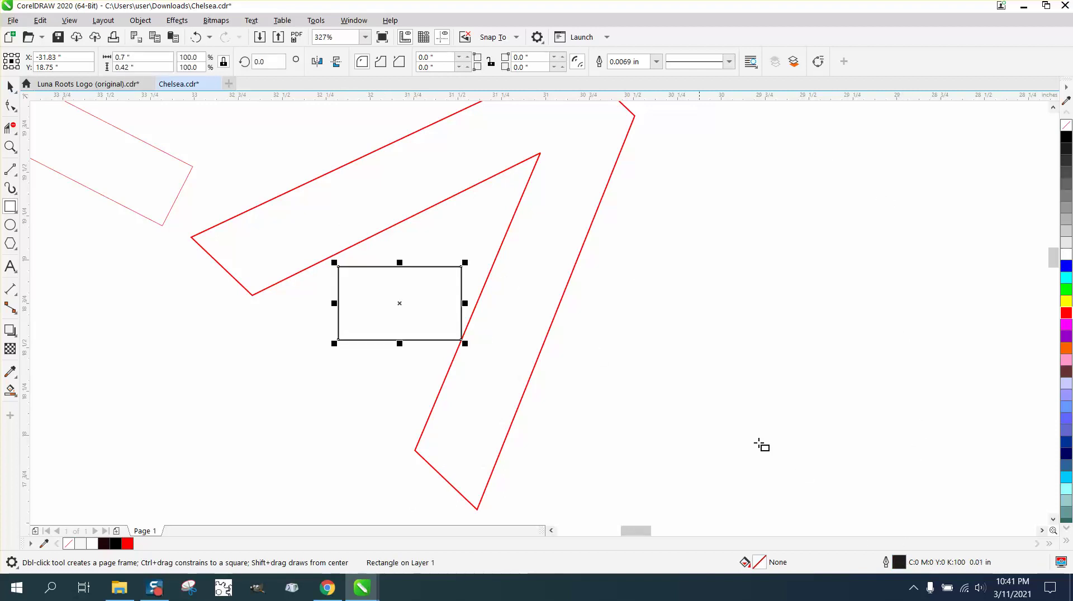
right_click(1067, 314)
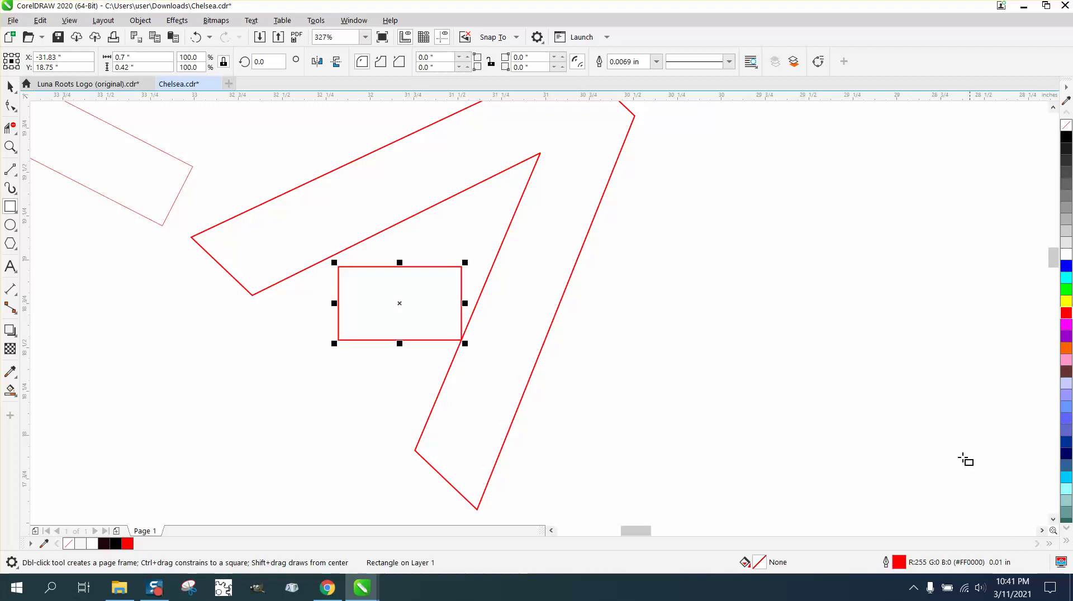
- Set the outline width of the rectangle between the A's legs to Hairline
double_click(899, 563)
left_click(452, 245)
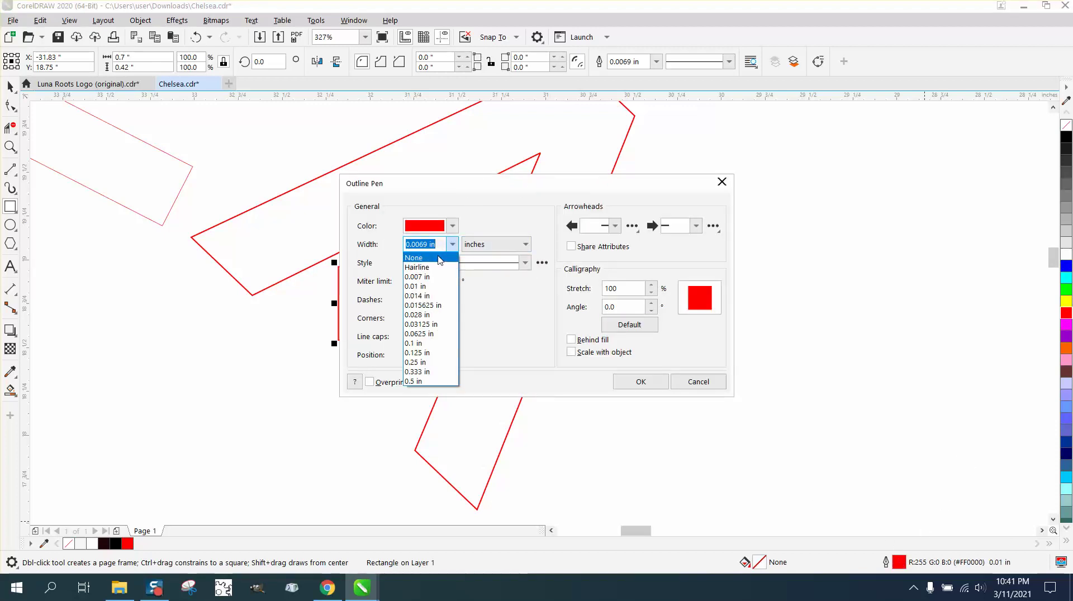
left_click(433, 268)
left_click(640, 382)
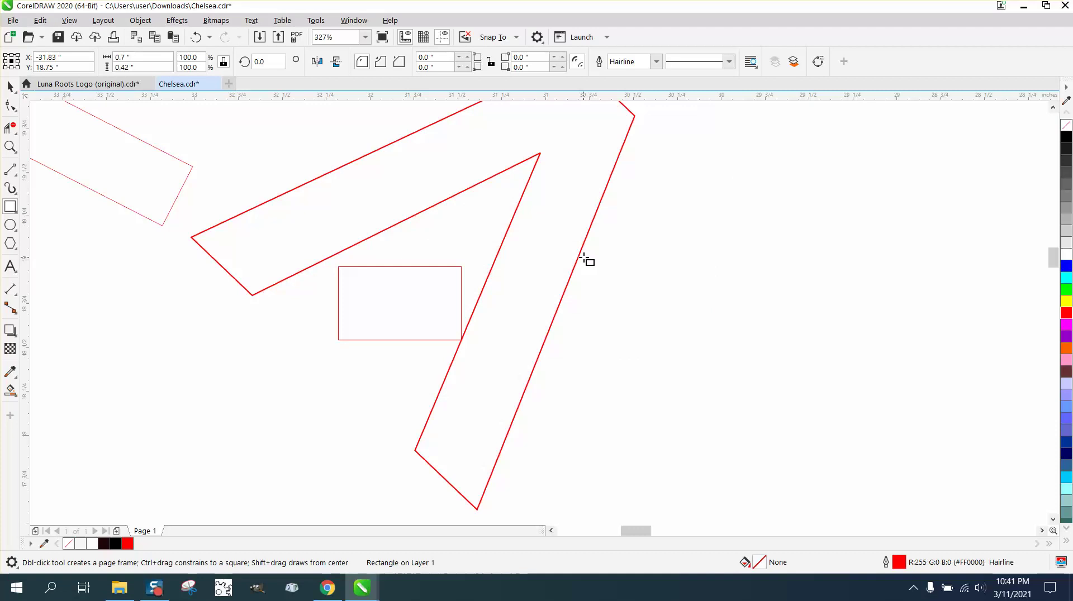
- Set the outline width of the A shape to Hairline and deselect it
left_click(10, 86)
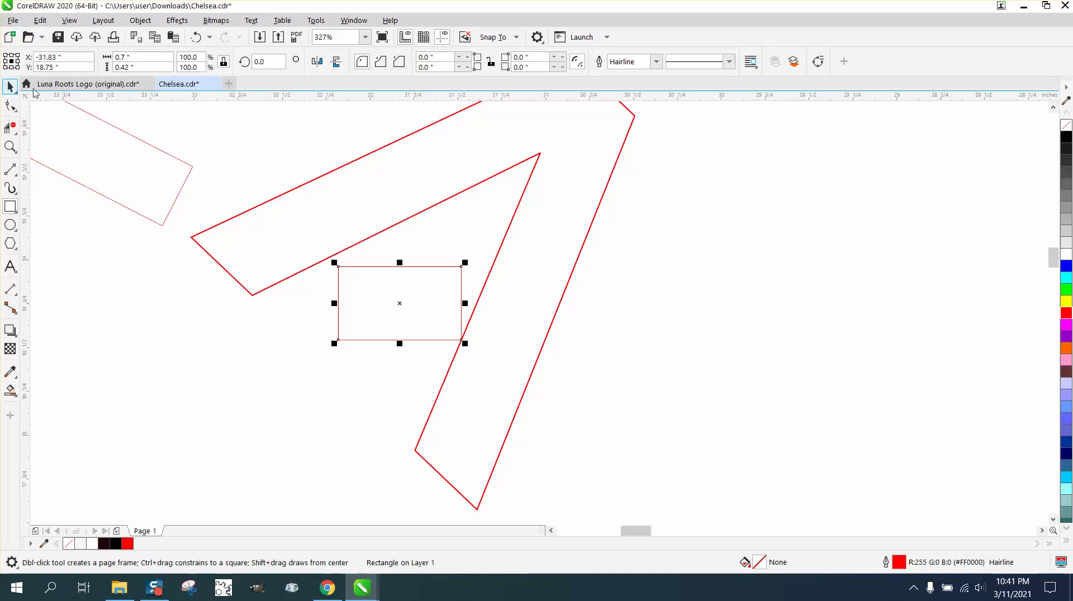
left_click(312, 180)
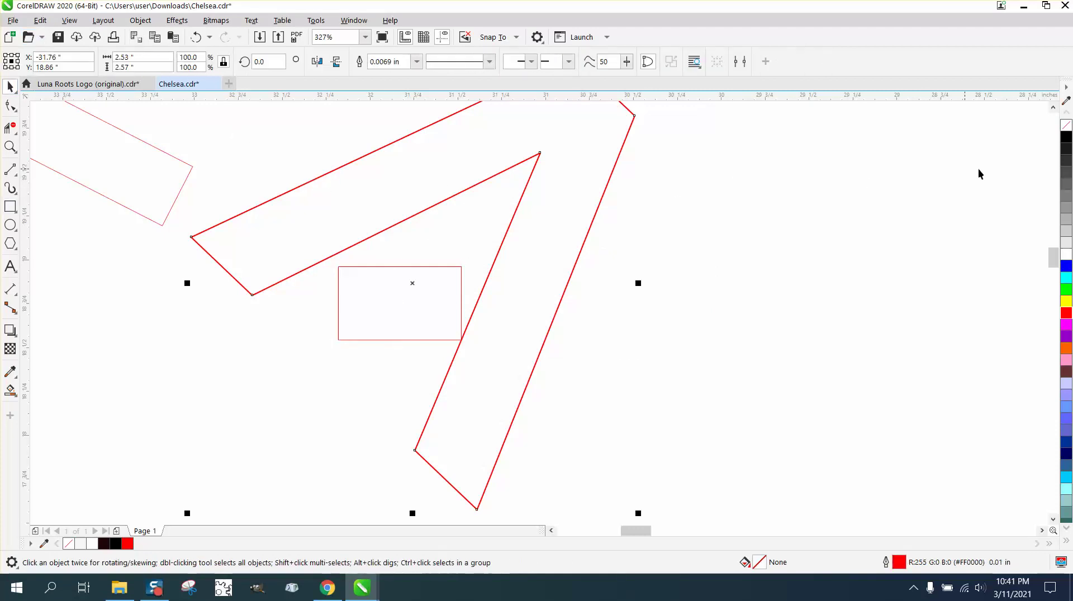
double_click(897, 562)
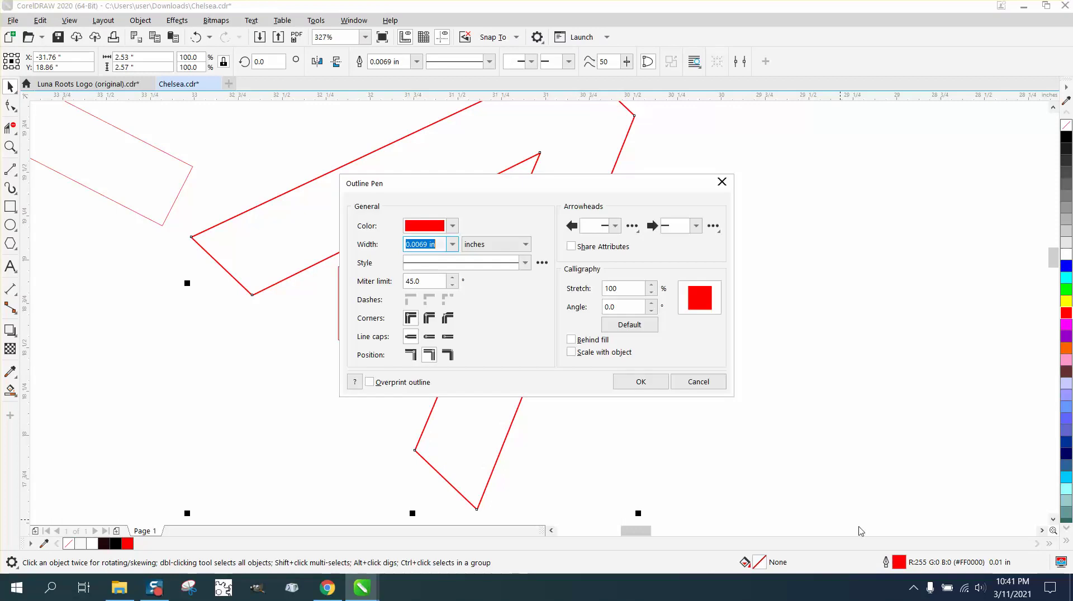
left_click(453, 244)
left_click(425, 254)
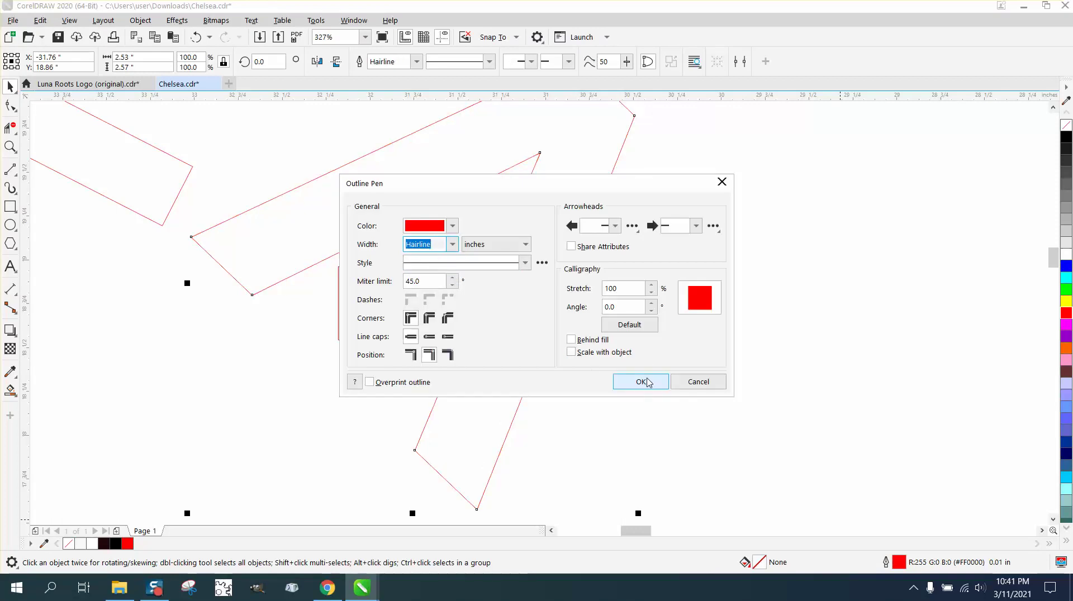
left_click(641, 382)
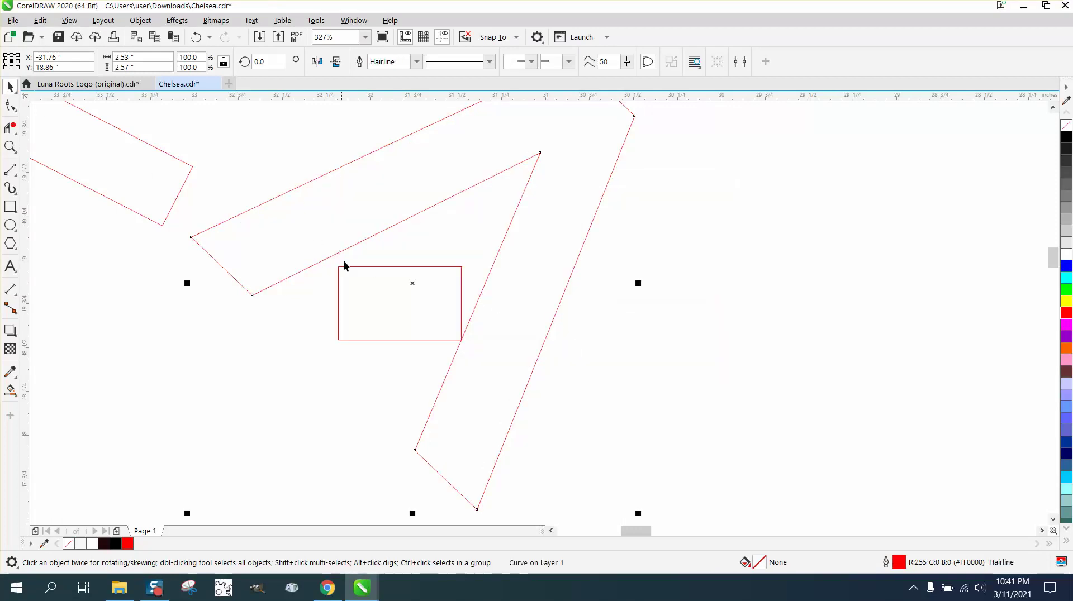
left_click(602, 282)
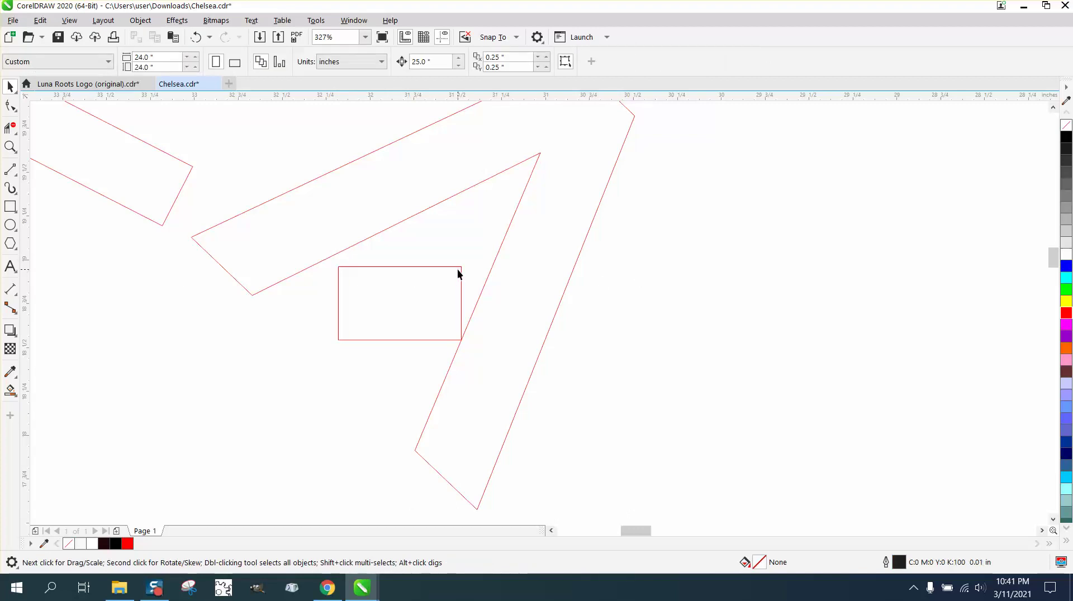
- Rotate the rectangle to about 319 degrees and move it up so it overlaps both inner edges of the A
left_click(457, 269)
left_click(457, 270)
left_click_drag(458, 269, 485, 305)
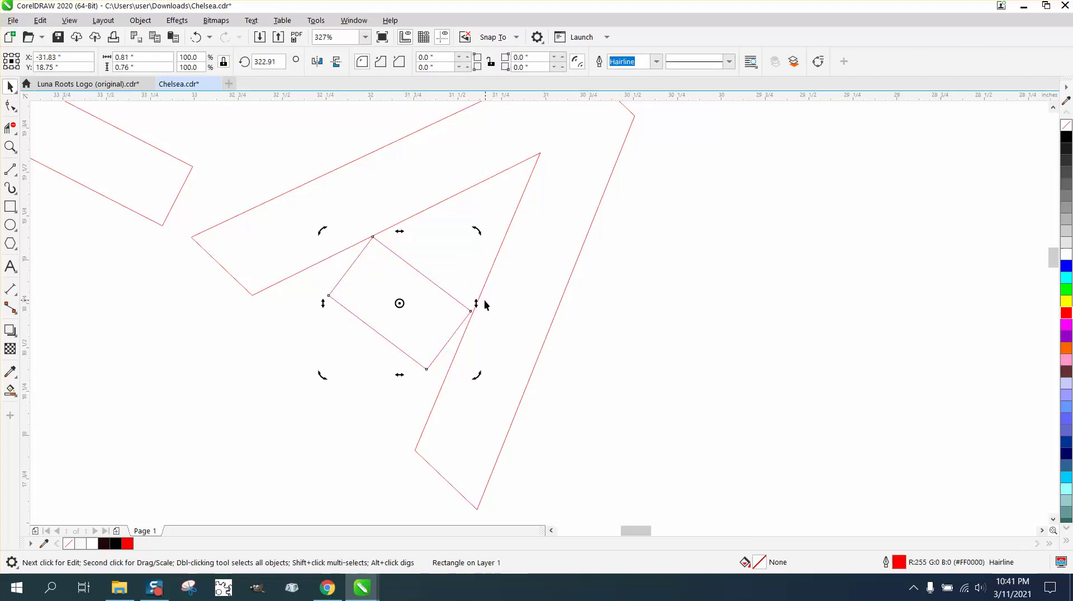
left_click(417, 283)
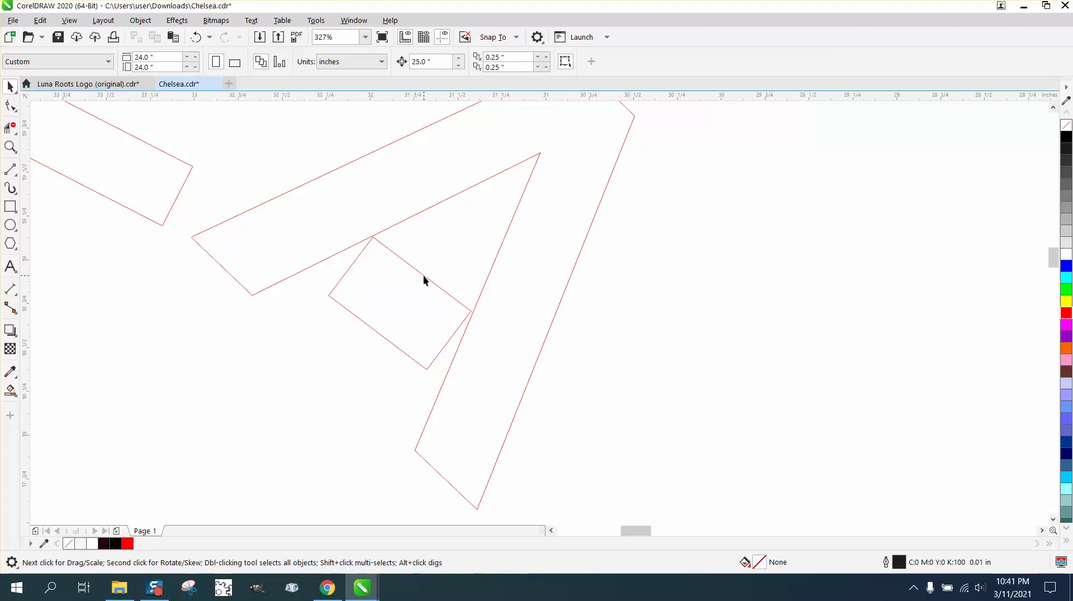
left_click_drag(424, 279, 450, 240)
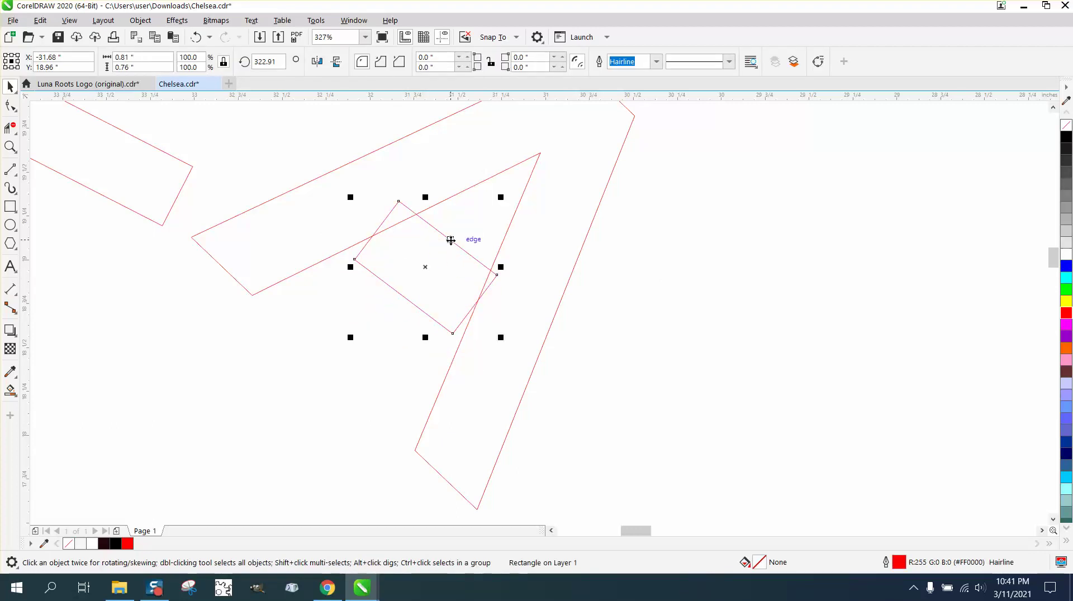
left_click(450, 240)
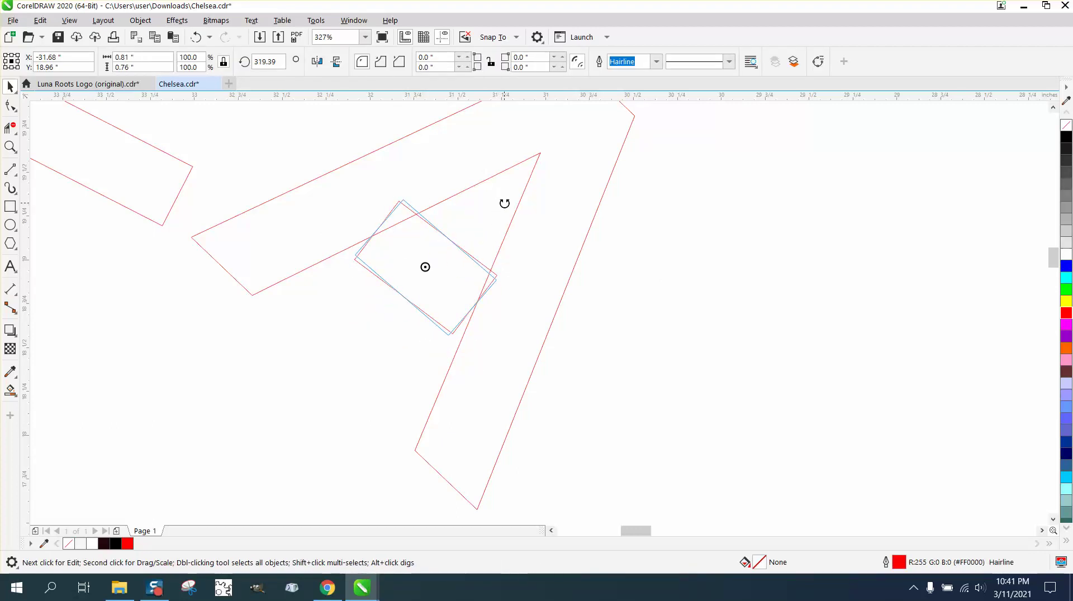
left_click_drag(503, 201, 508, 207)
left_click_drag(426, 268, 470, 244)
left_click(453, 250)
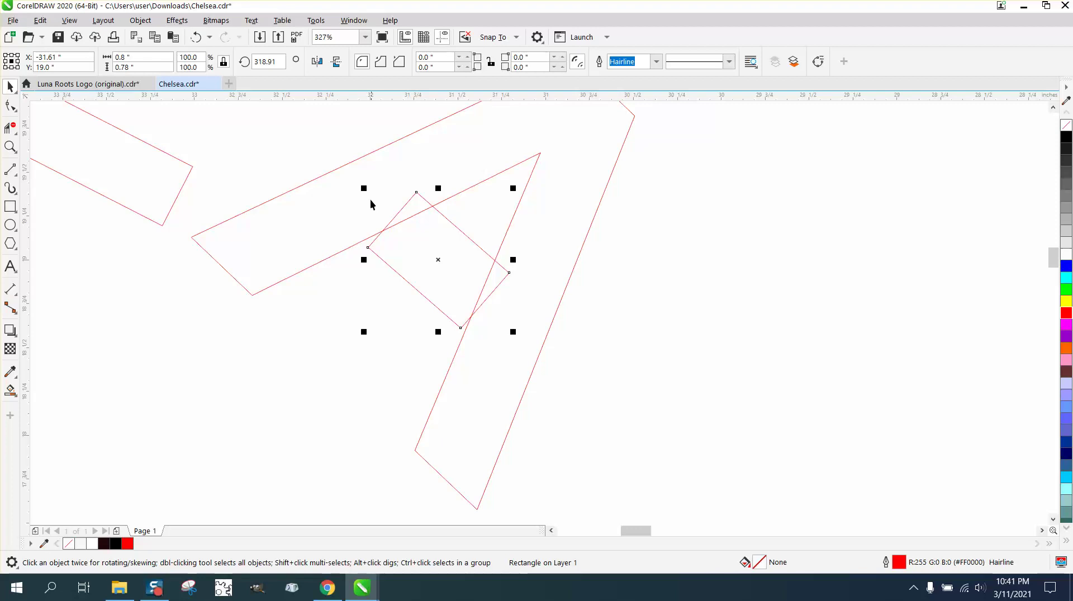
- Enlarge the rectangle to about 118 percent across the A's legs and Smart Fill the area enclosed between them in black
left_click_drag(362, 189, 338, 164)
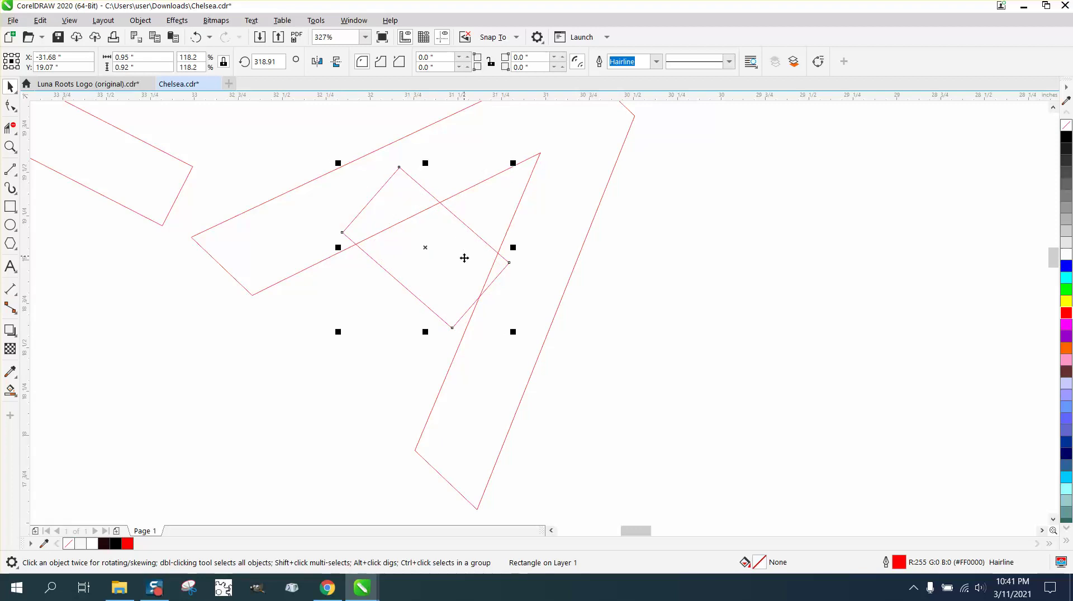
left_click_drag(428, 247, 437, 256)
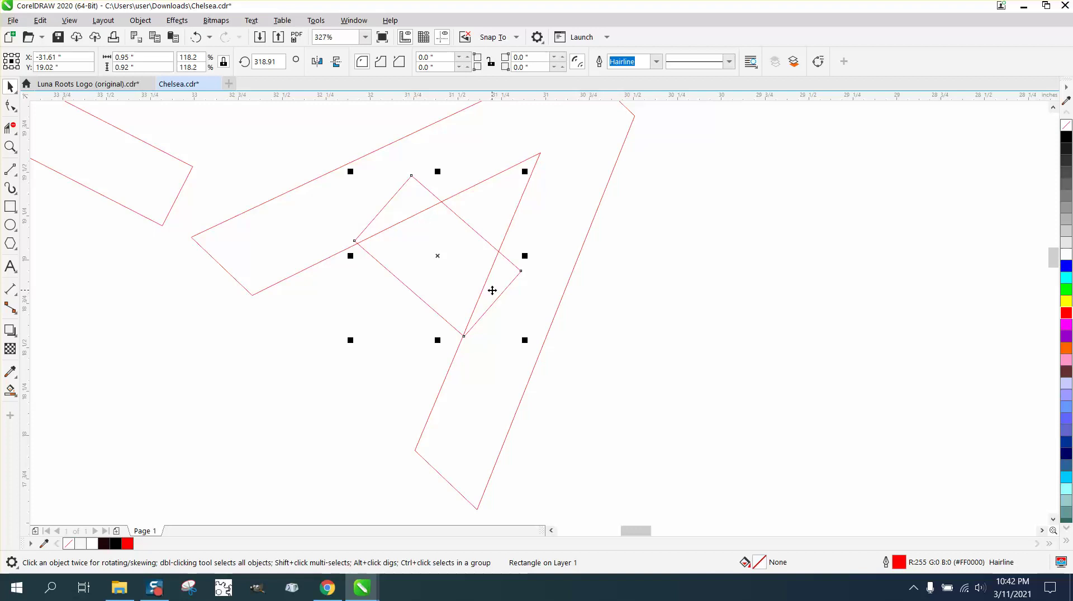
left_click(11, 390)
left_click(429, 234)
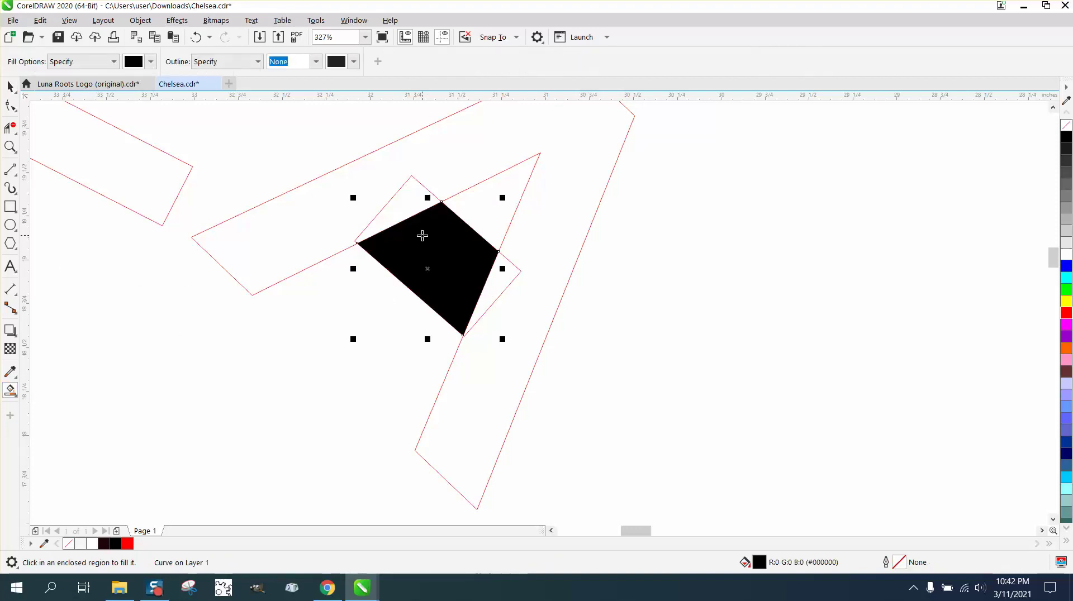
- Delete the tilted construction rectangle, keeping the black four-sided piece between the A's legs
scroll(408, 232, "down", 3)
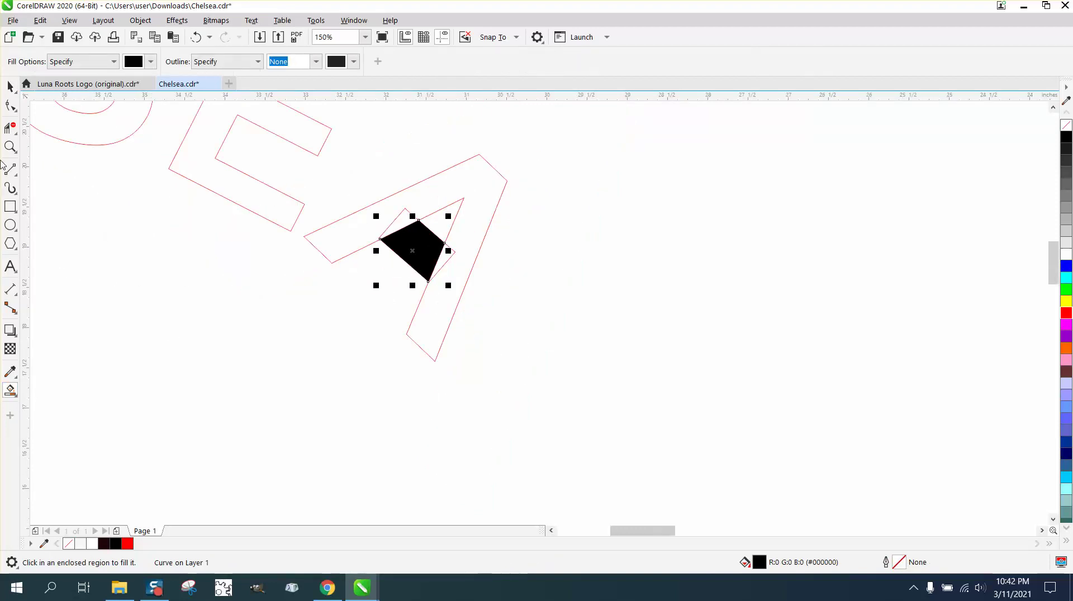
left_click(10, 147)
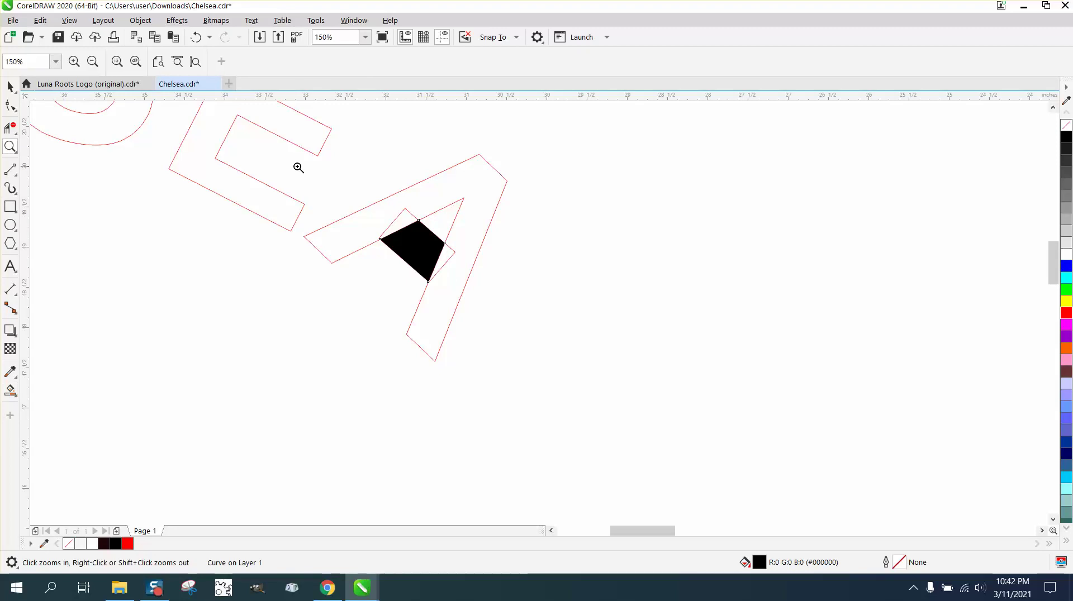
left_click(10, 148)
left_click_drag(356, 202, 523, 312)
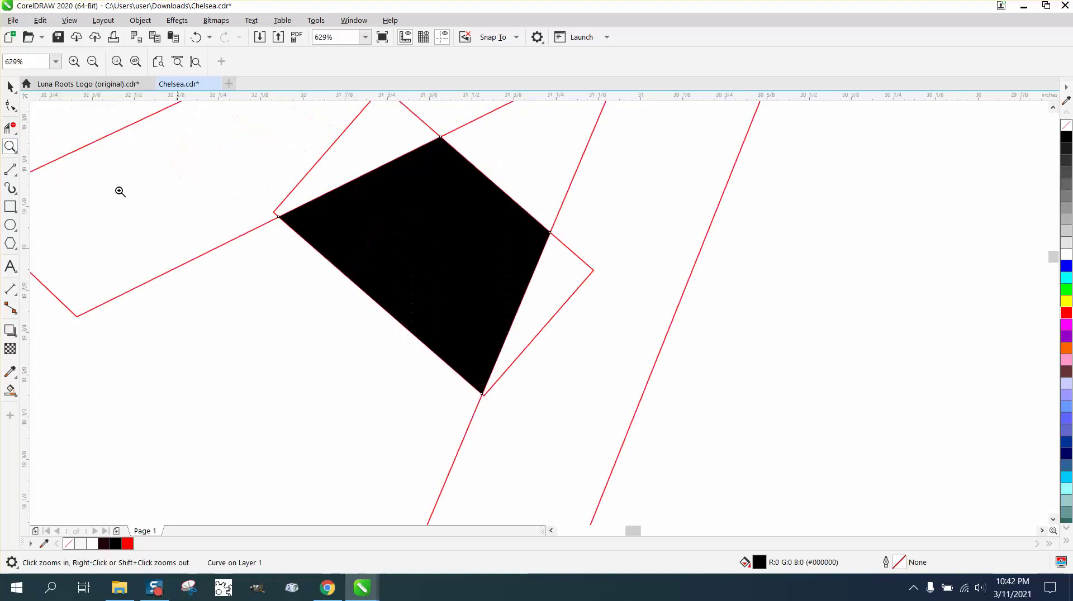
left_click(10, 87)
left_click(341, 133)
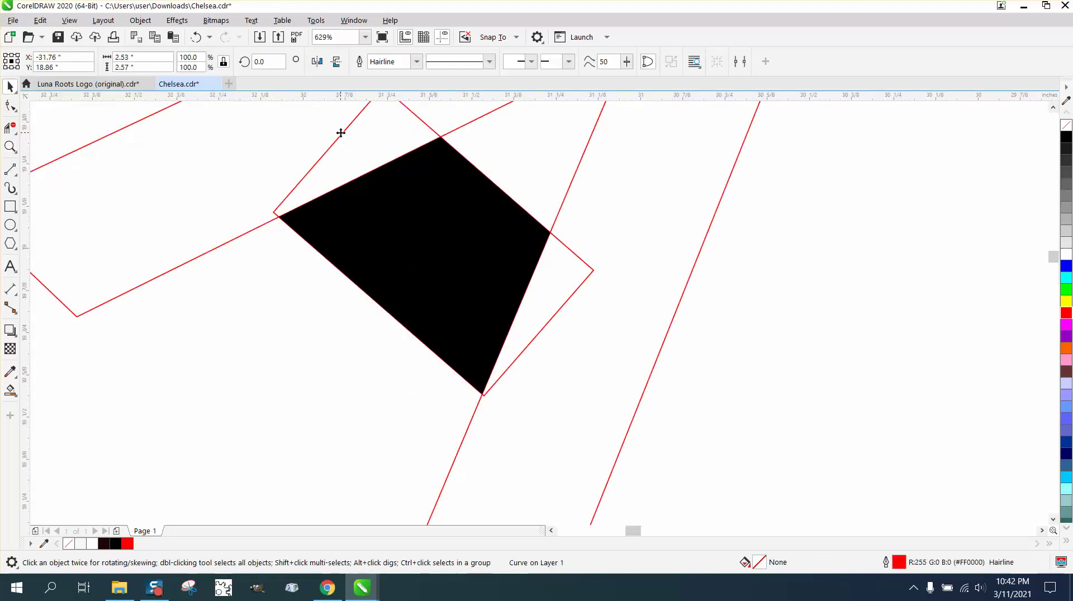
left_click(344, 133)
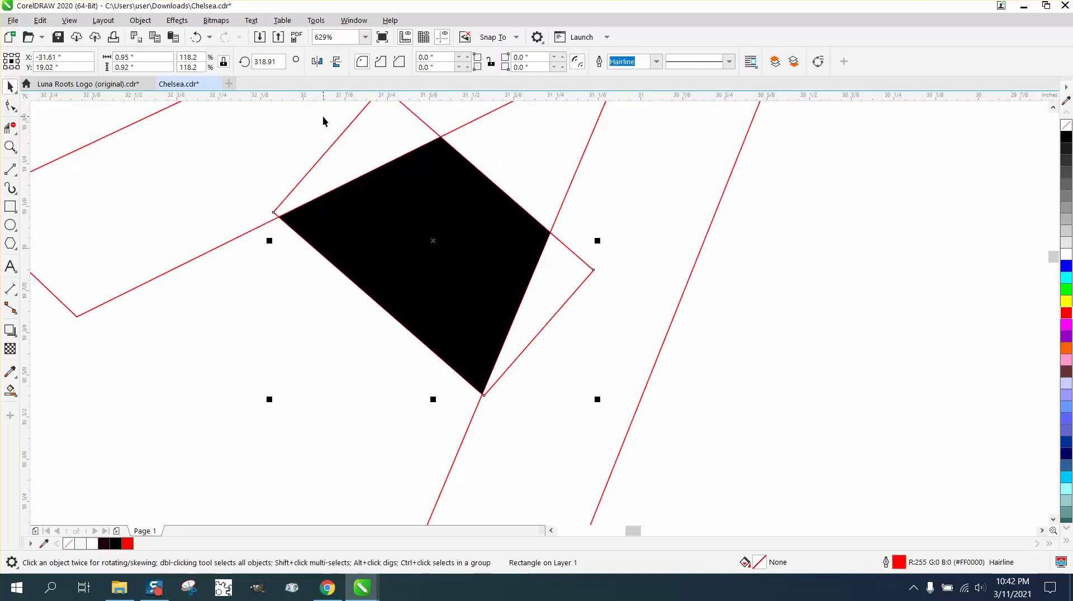
key("Delete")
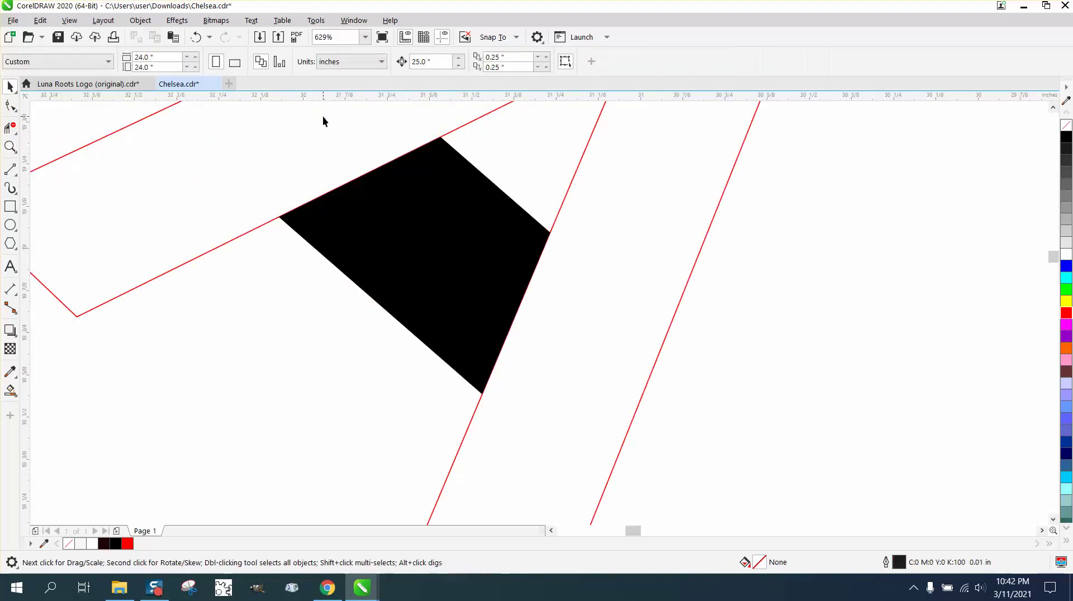
- Remove the fill of the black four-sided piece and give it a red Hairline outline
left_click(470, 216)
left_click(1067, 126)
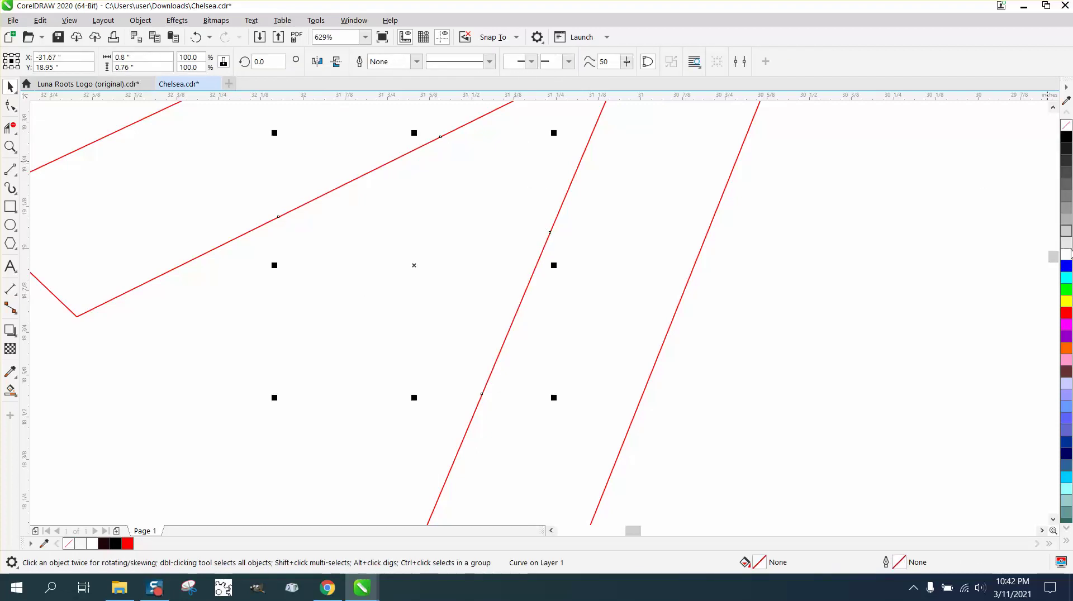
right_click(1068, 313)
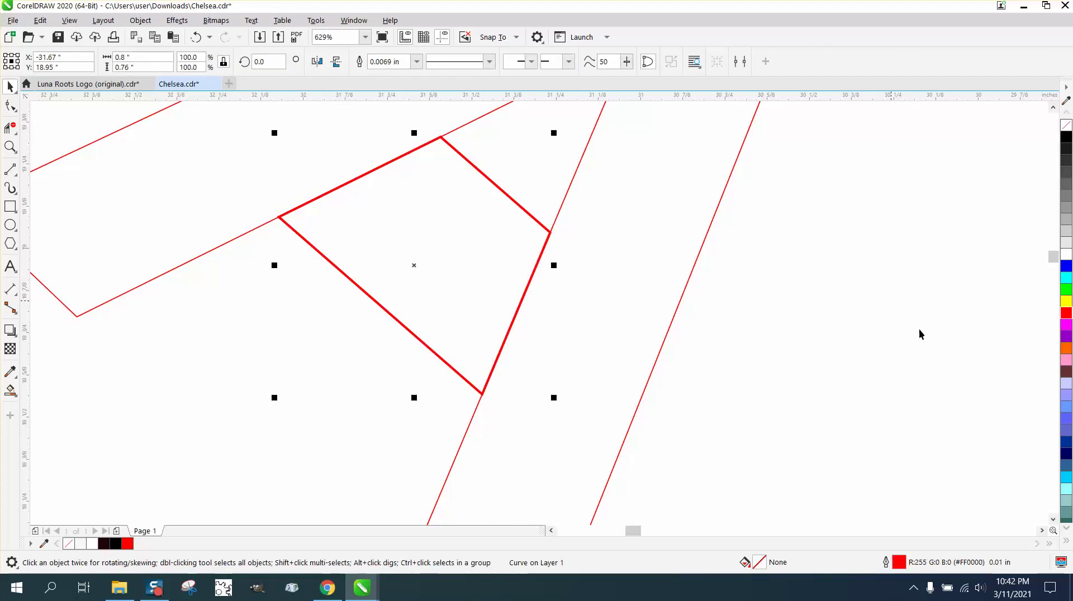
double_click(887, 563)
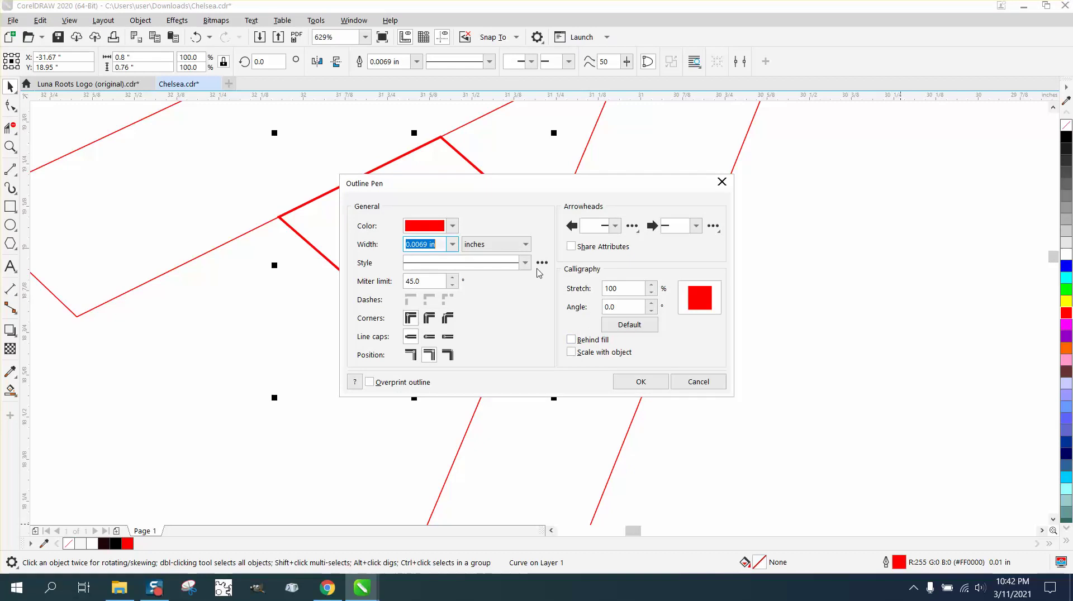
left_click(453, 244)
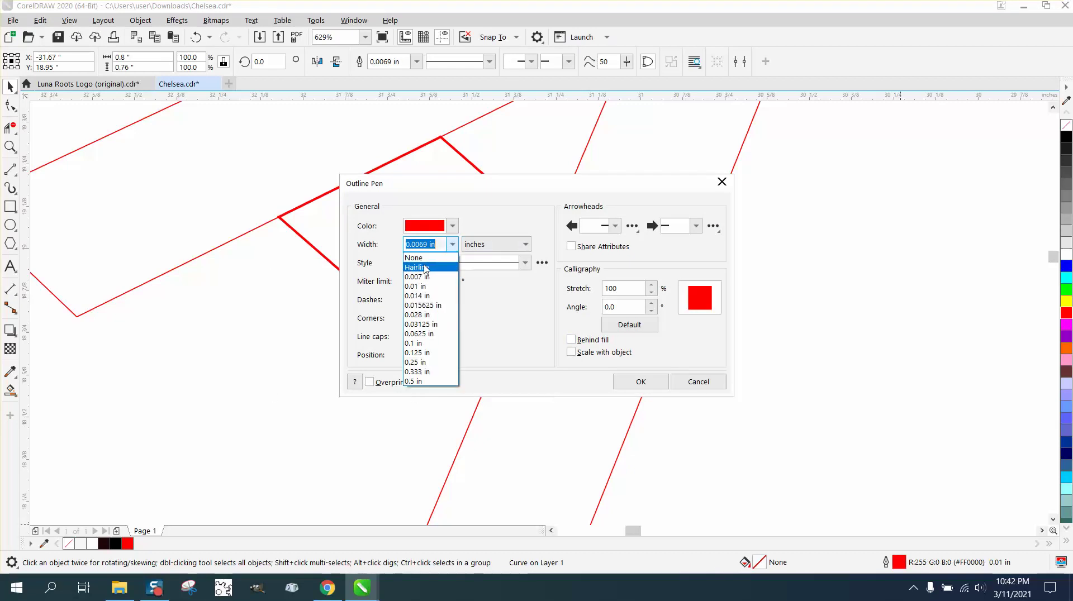
left_click(424, 256)
left_click(641, 384)
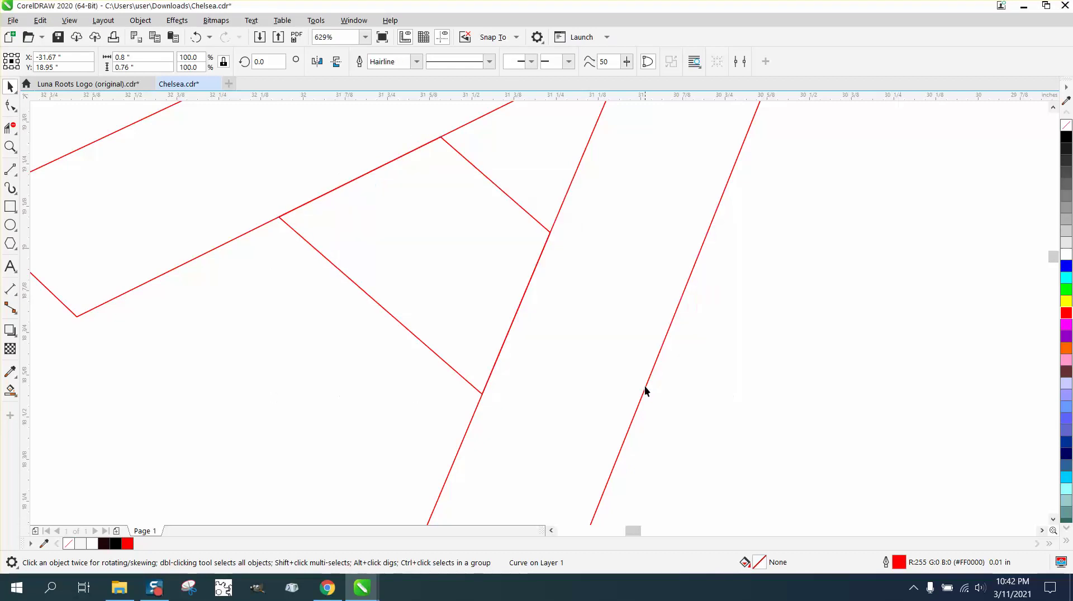
- Try moving the four-sided piece away from the A's inner edges, and undo the move
left_click(503, 200)
left_click(497, 190)
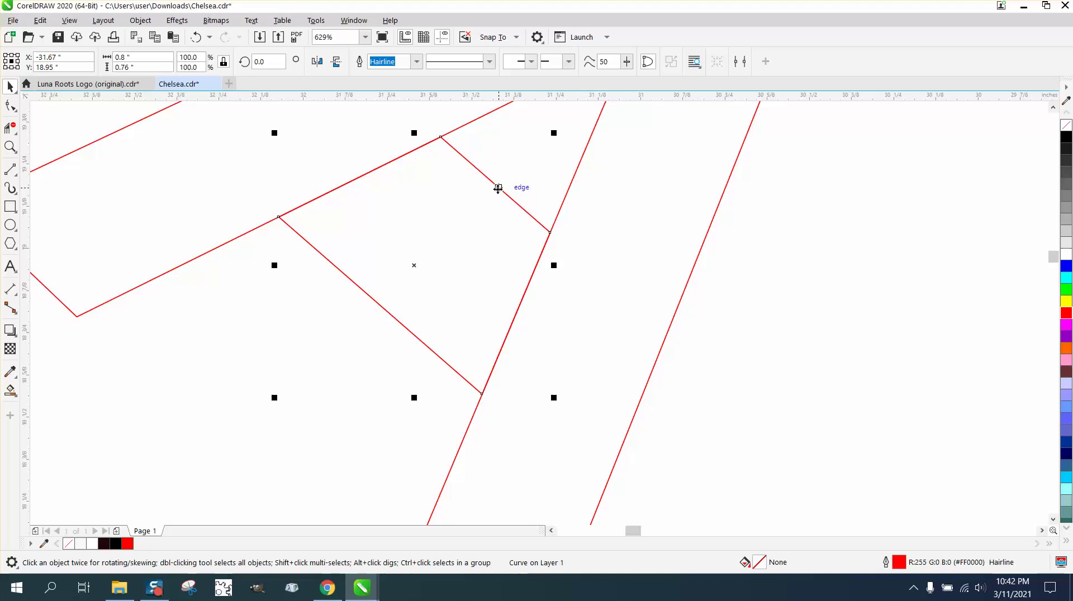
left_click_drag(415, 266, 357, 333)
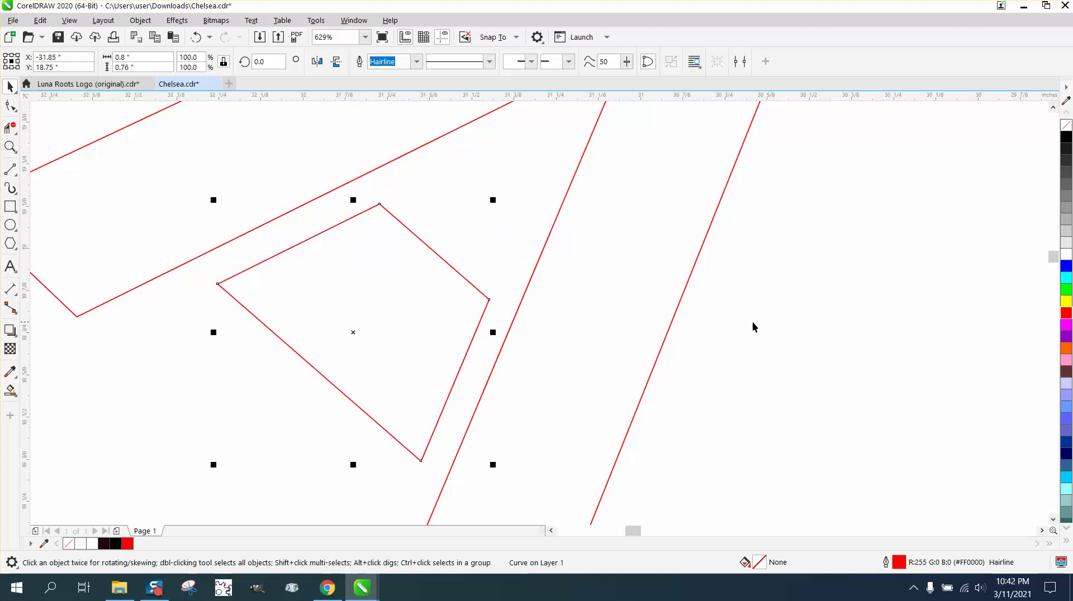
left_click(351, 334)
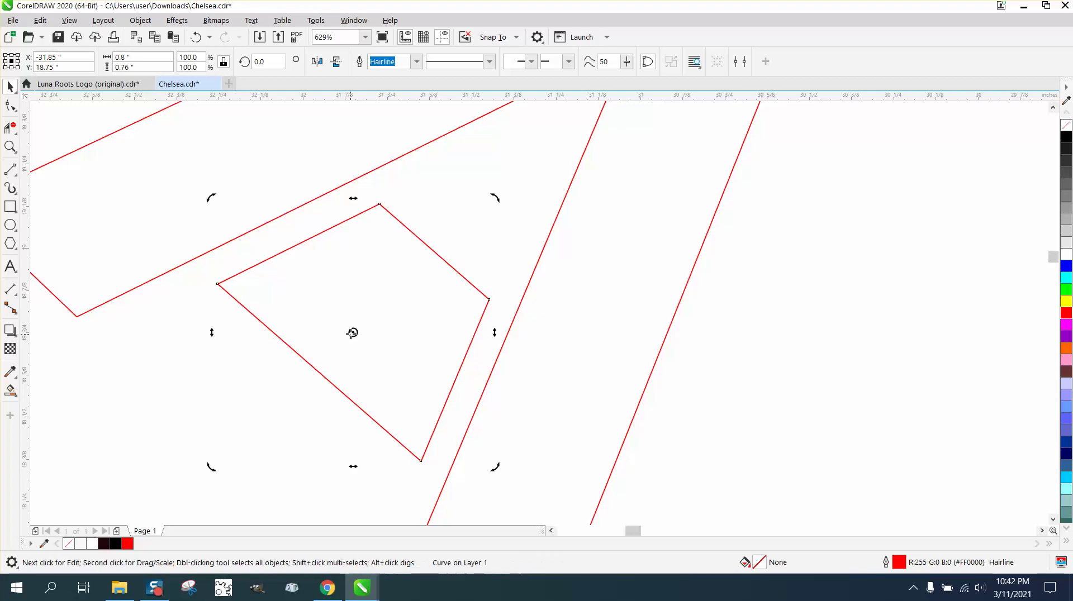
left_click(196, 37)
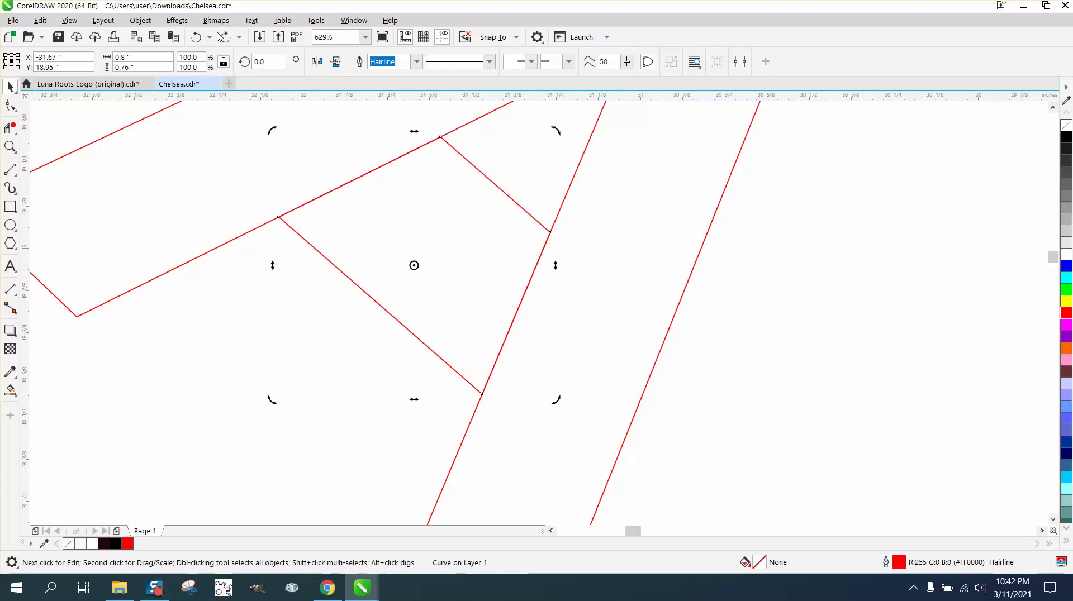
- Apply an inside contour to the four-sided piece with 1 step and a 0.1 inch offset
left_click(177, 21)
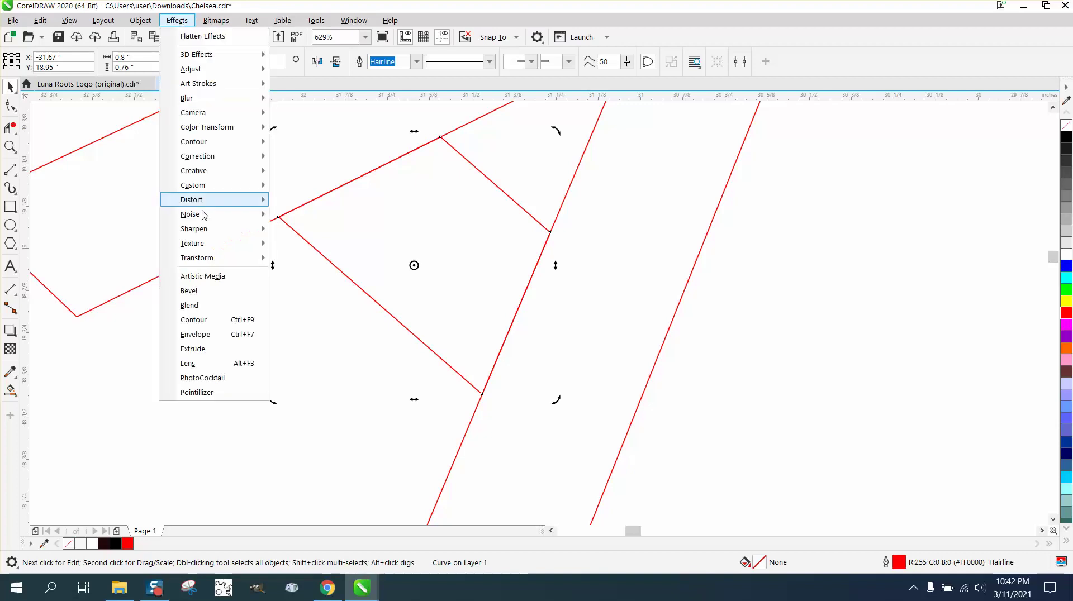
left_click(202, 319)
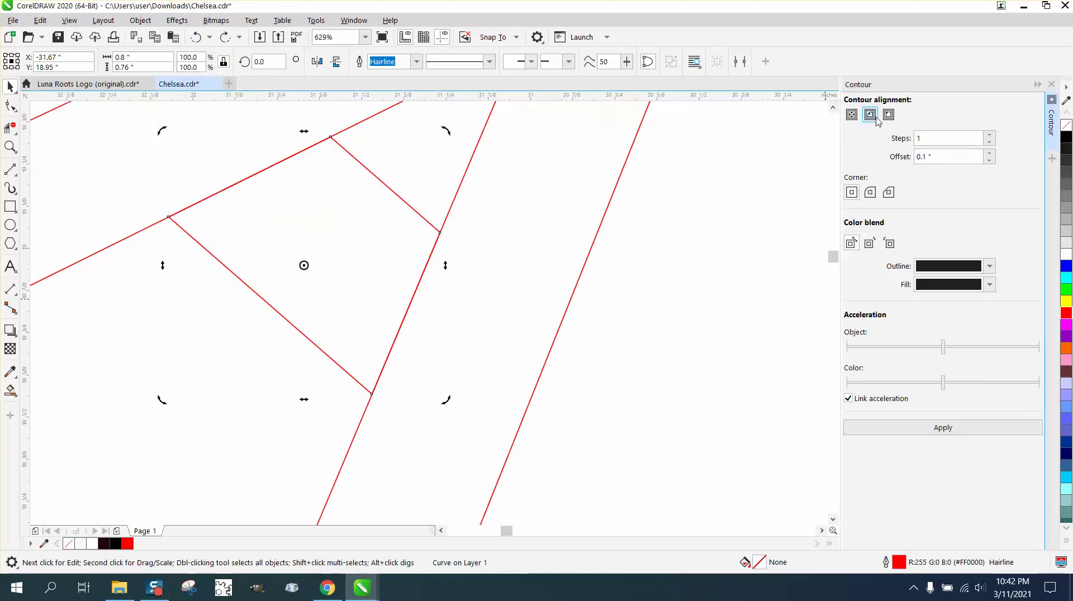
left_click(955, 434)
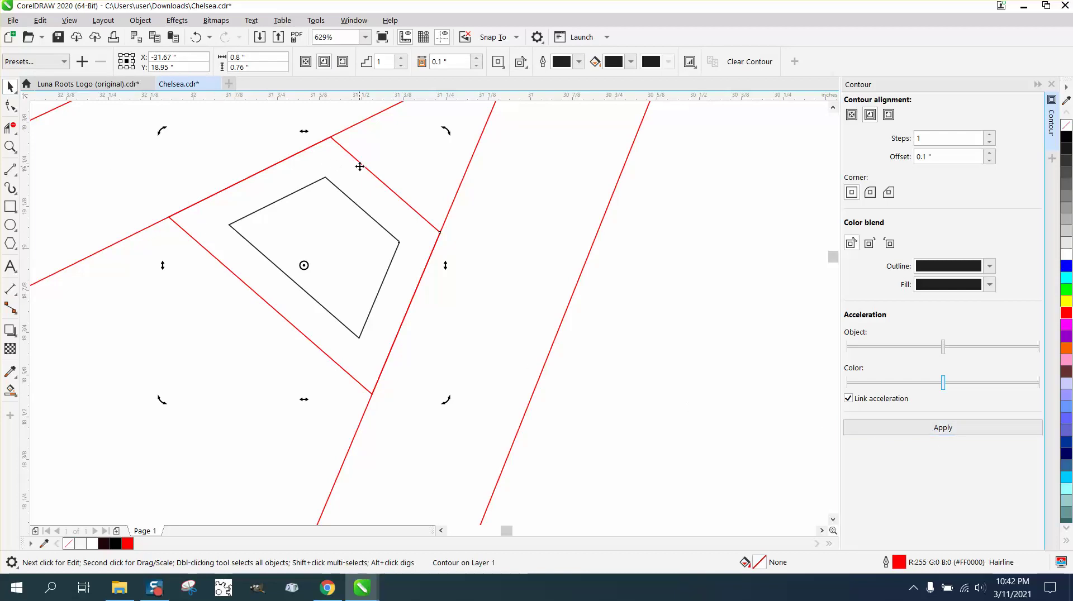
- Break the contour apart and delete the outer four-sided piece, keeping the inset one between the A's legs
left_click(140, 20)
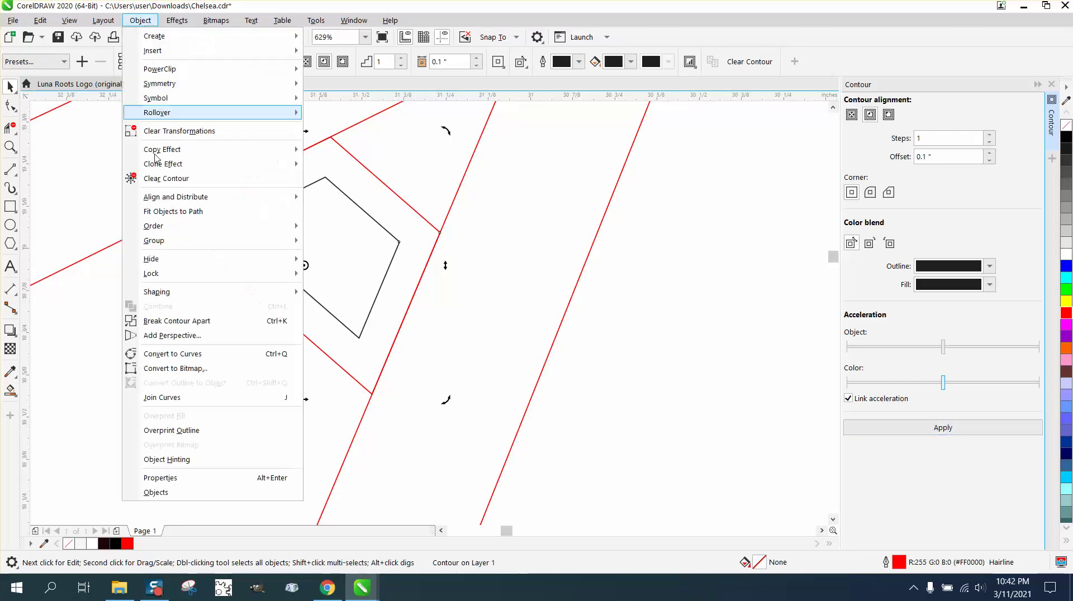
left_click(179, 320)
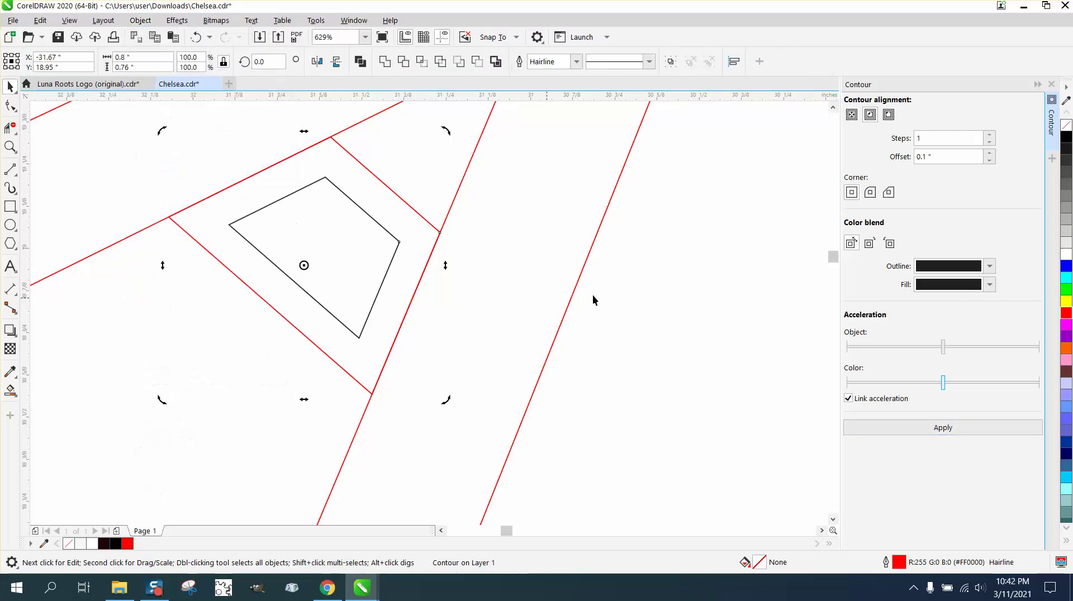
left_click(419, 215)
key("Delete")
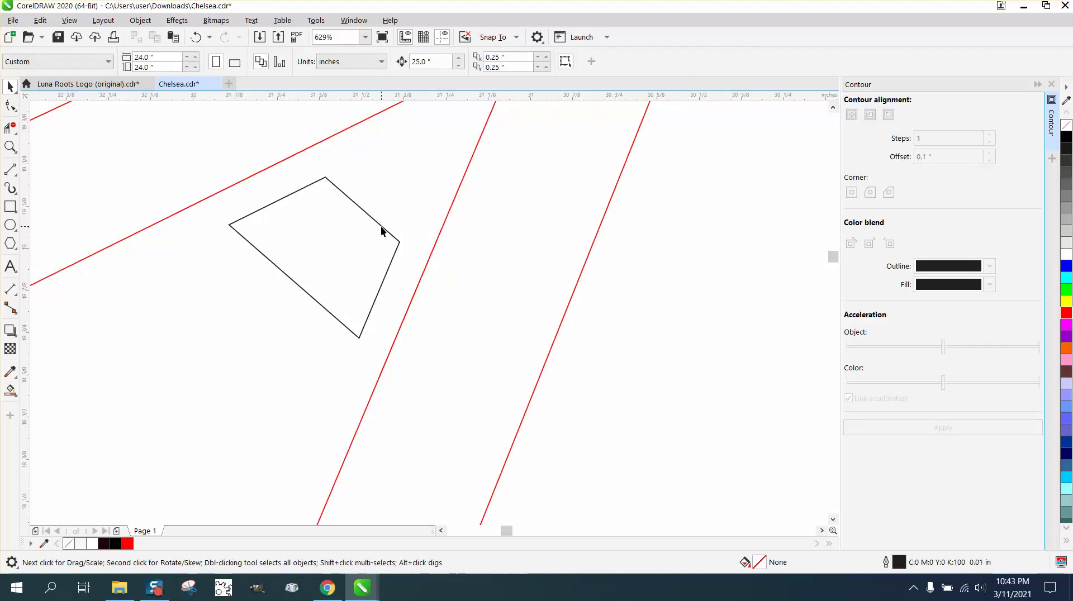
- Set the outline of the inset four-sided piece to Red from the RGB Palette, keeping the Hairline width
left_click(381, 226)
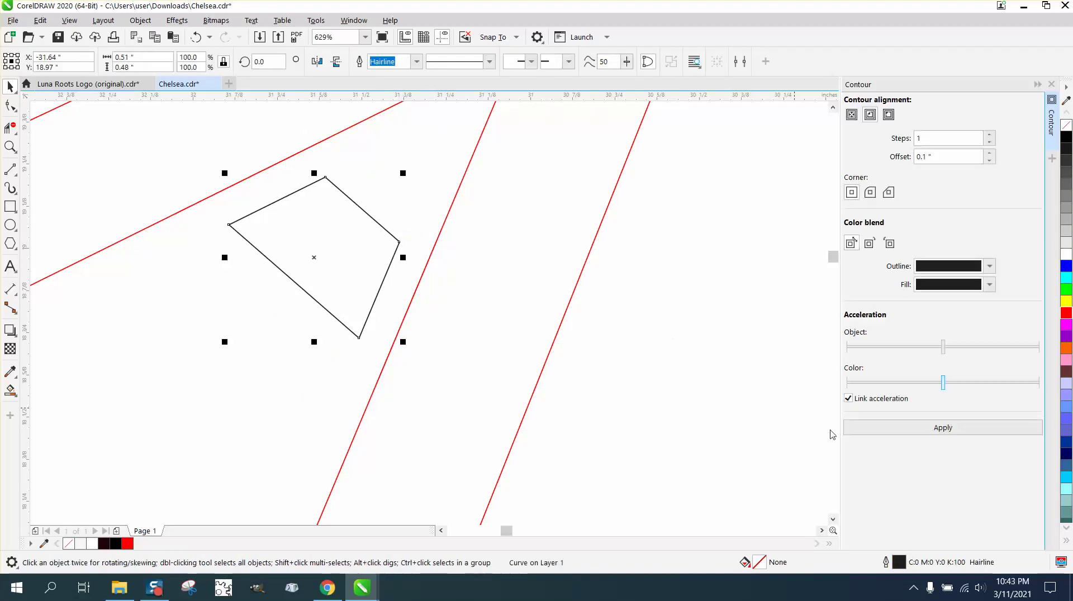
double_click(900, 563)
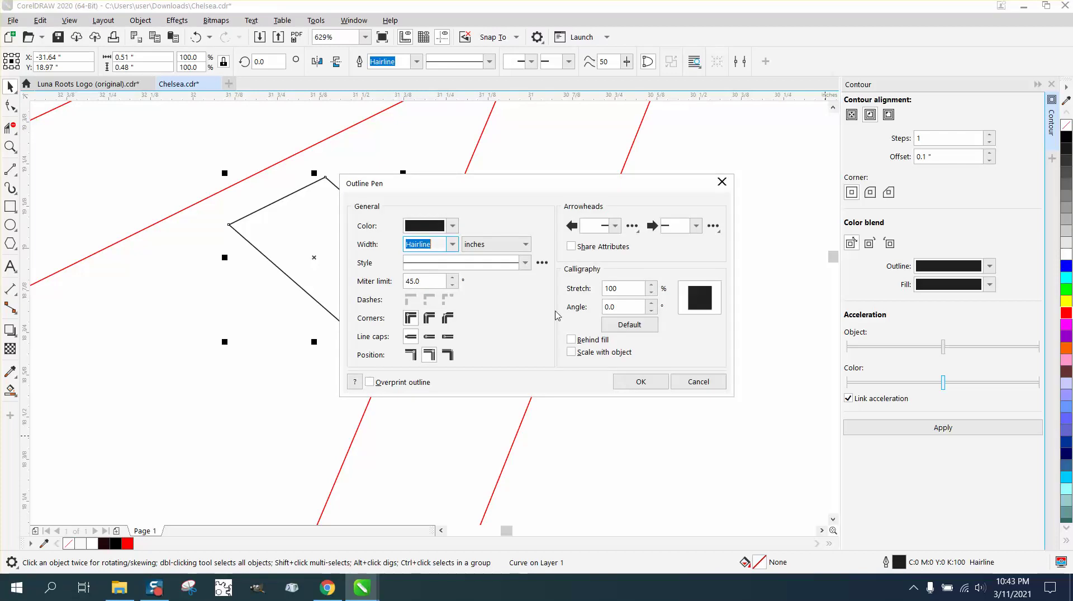
left_click(453, 228)
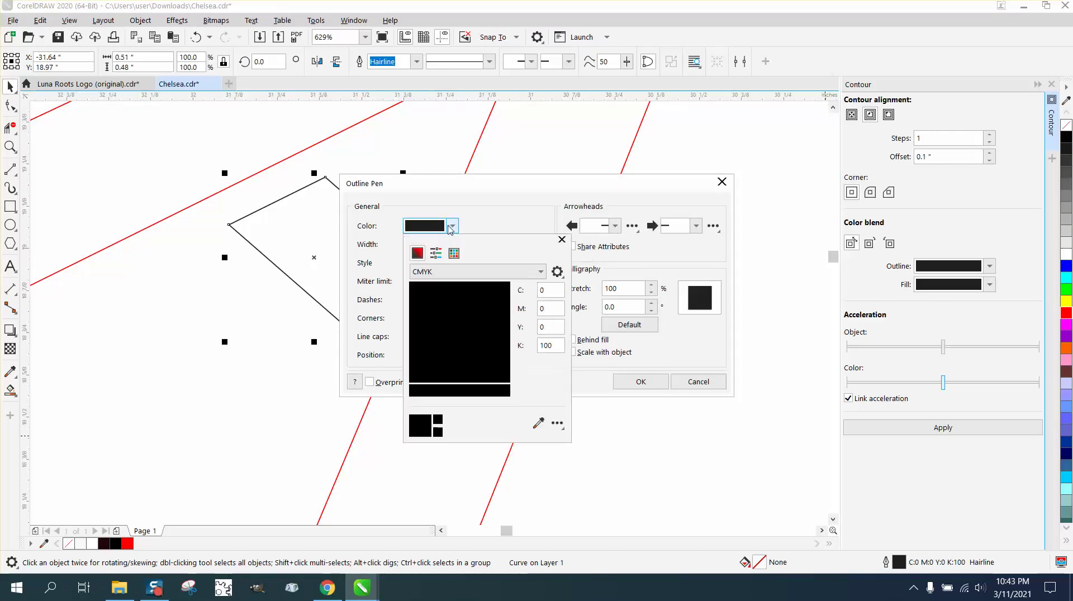
left_click(455, 256)
left_click(536, 308)
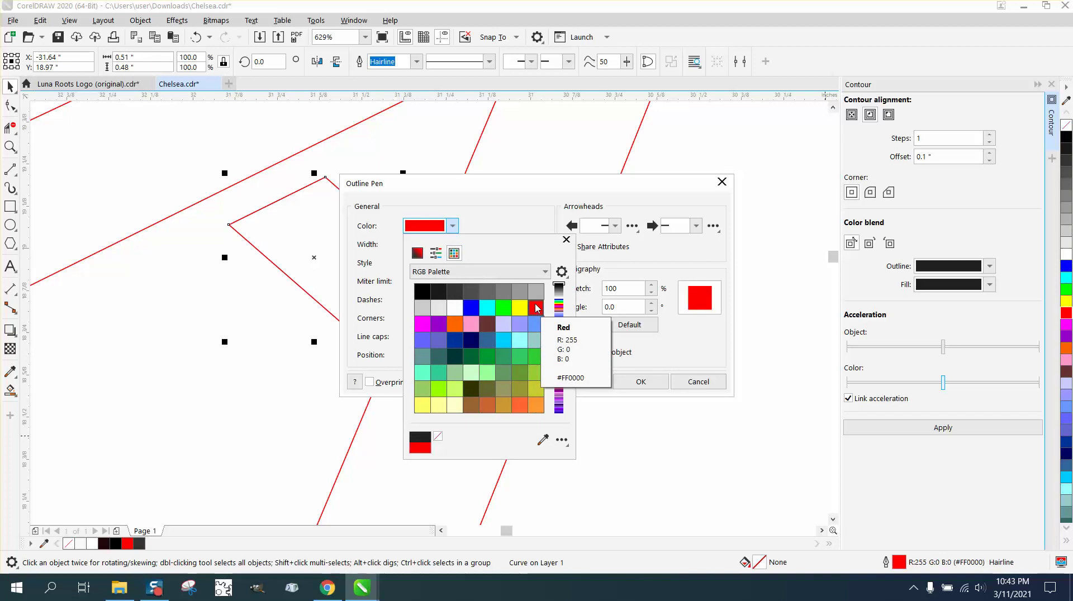
left_click(640, 380)
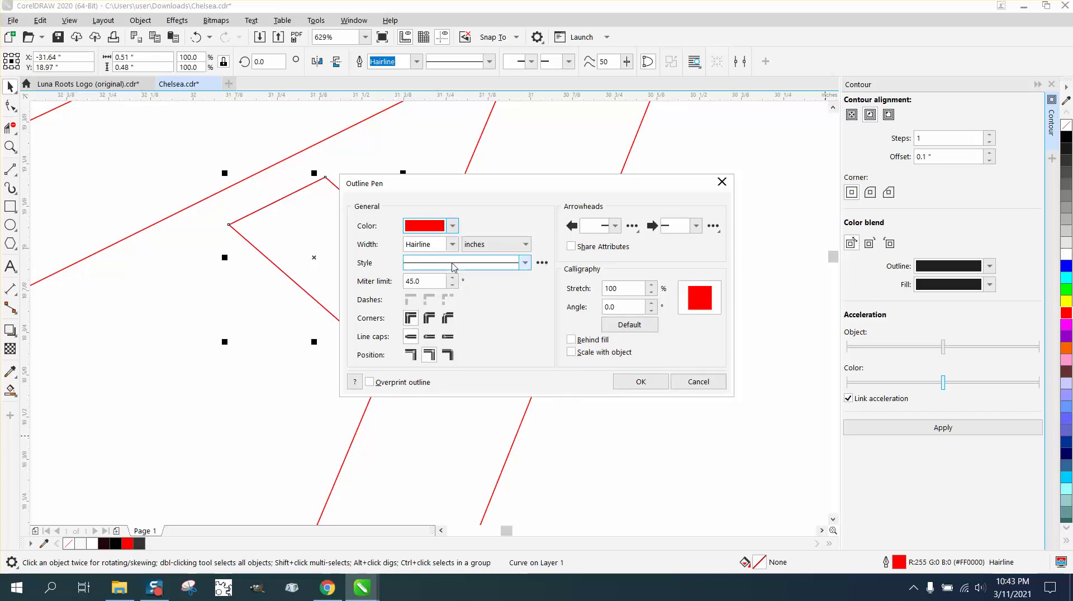
left_click(641, 382)
scroll(534, 263, "down", 4)
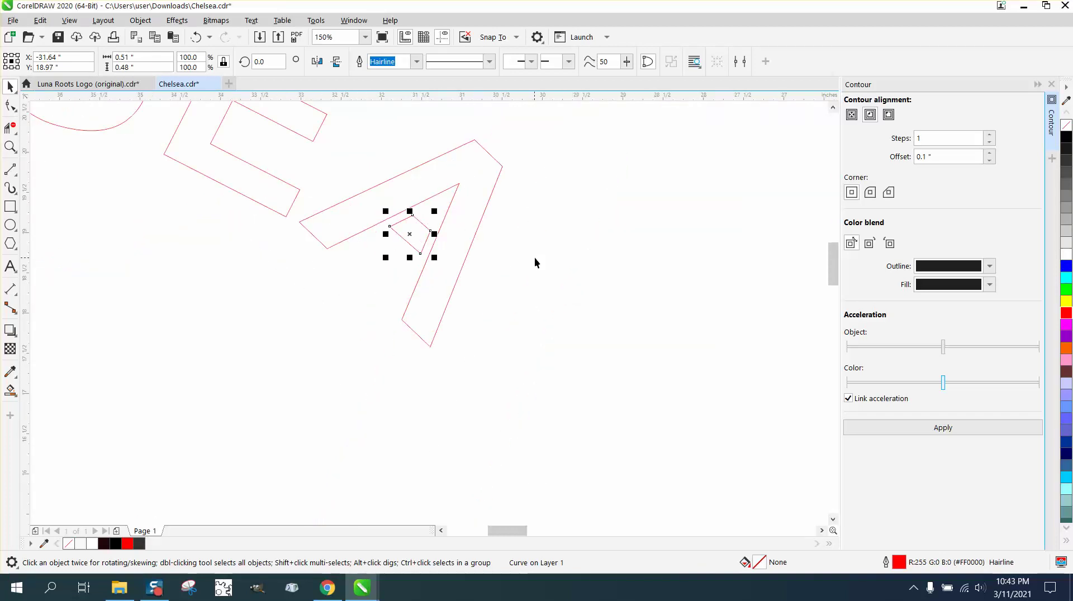
- Group all the reworked CHELSEA letters with the A's inner piece and nudge the group 50 inches right into the crest
scroll(534, 263, "down", 4)
left_click_drag(205, 158, 660, 320)
key("ctrl+g")
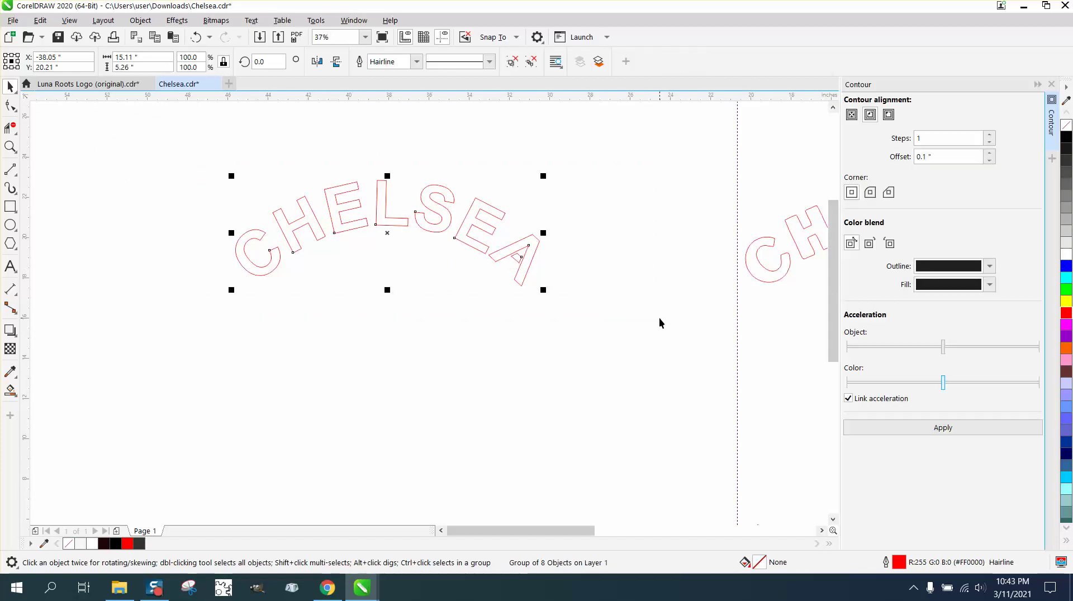
scroll(659, 317, "down", 4)
key("Right")
key("Right")
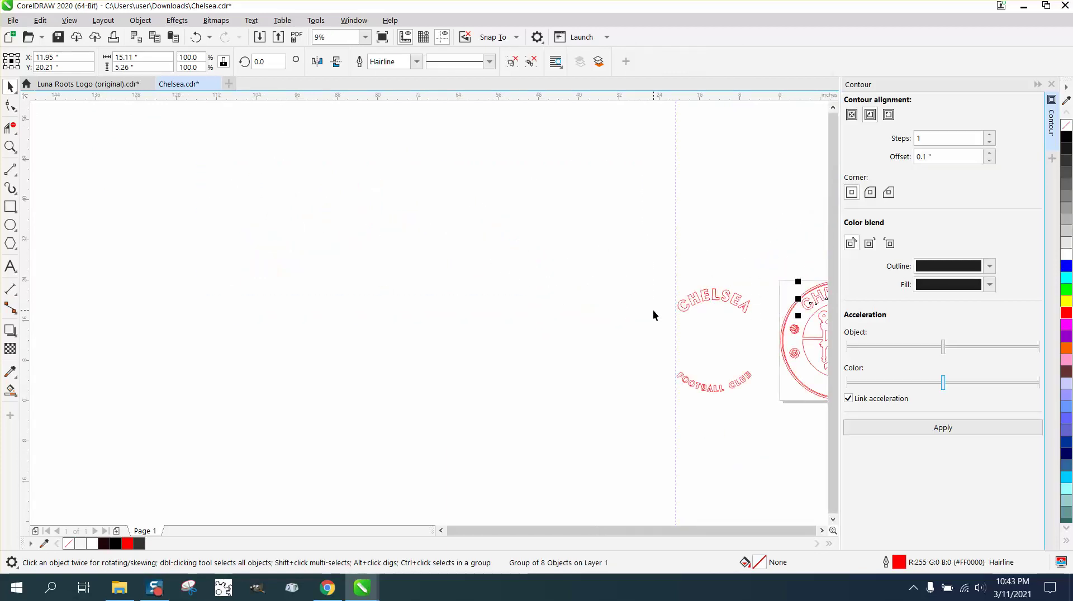
- Examine how the CHELSEA lettering sits between the crest's outer ring and inner circle, close up and in the whole layout
left_click(10, 147)
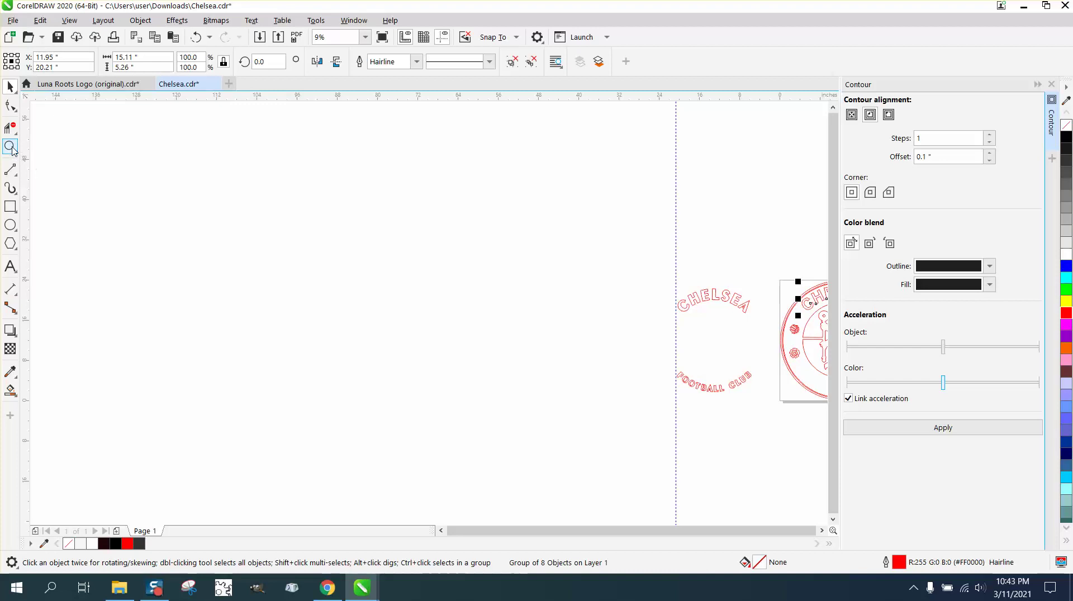
right_click(768, 273)
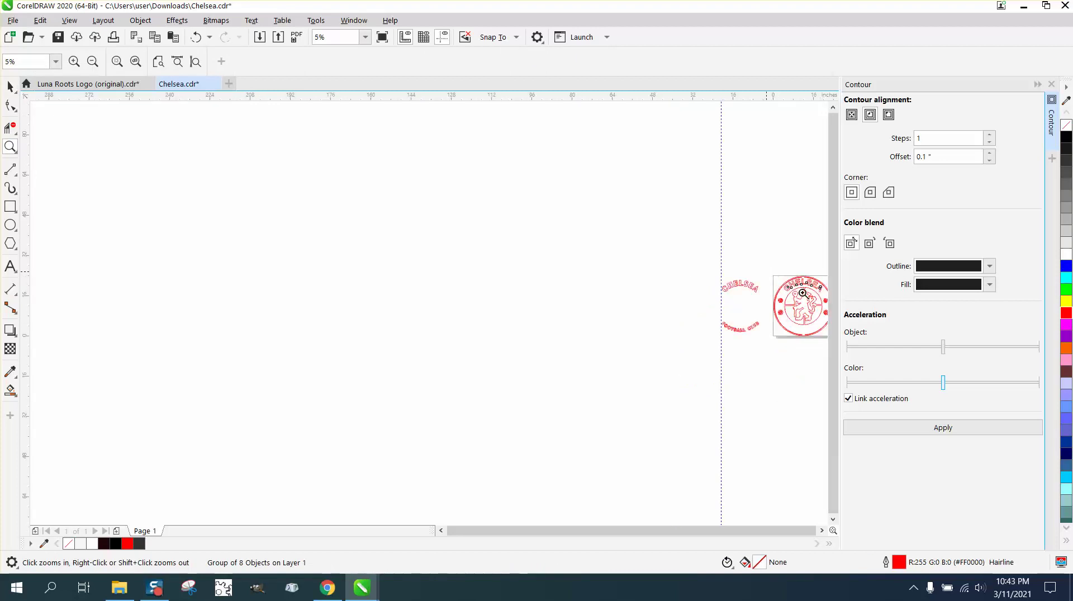
scroll(825, 303, "down", 1)
scroll(558, 312, "up", 3)
scroll(347, 240, "down", 3)
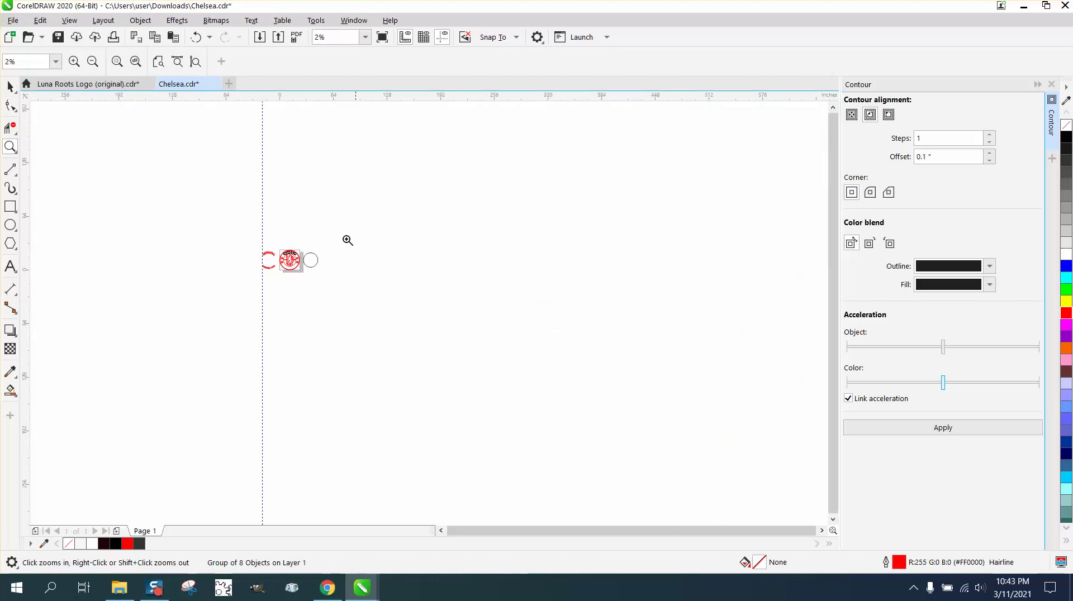
left_click_drag(263, 238, 340, 280)
left_click_drag(207, 206, 408, 328)
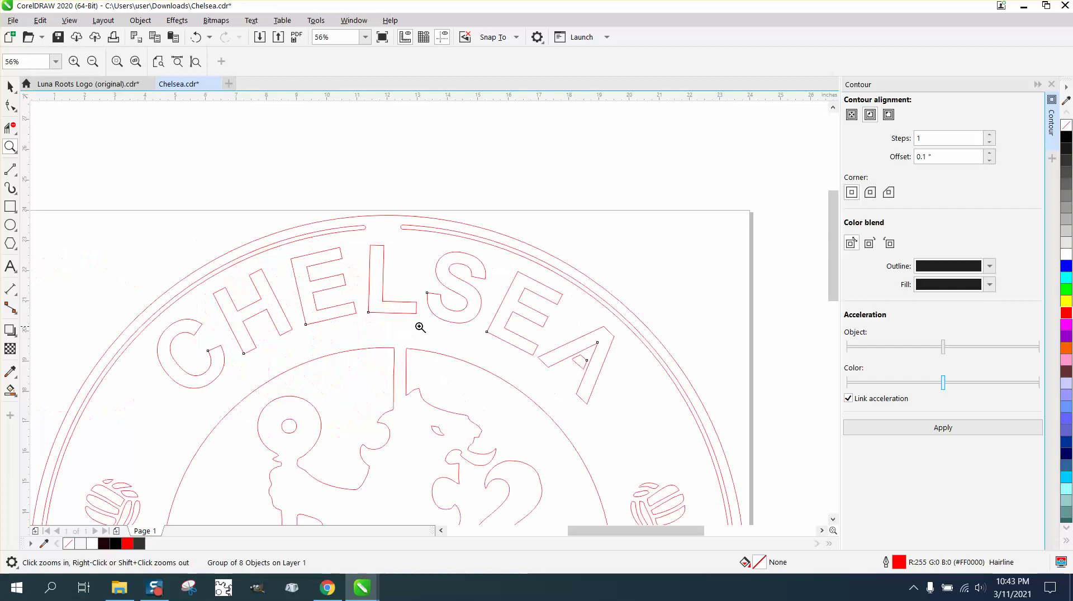
right_click(435, 258)
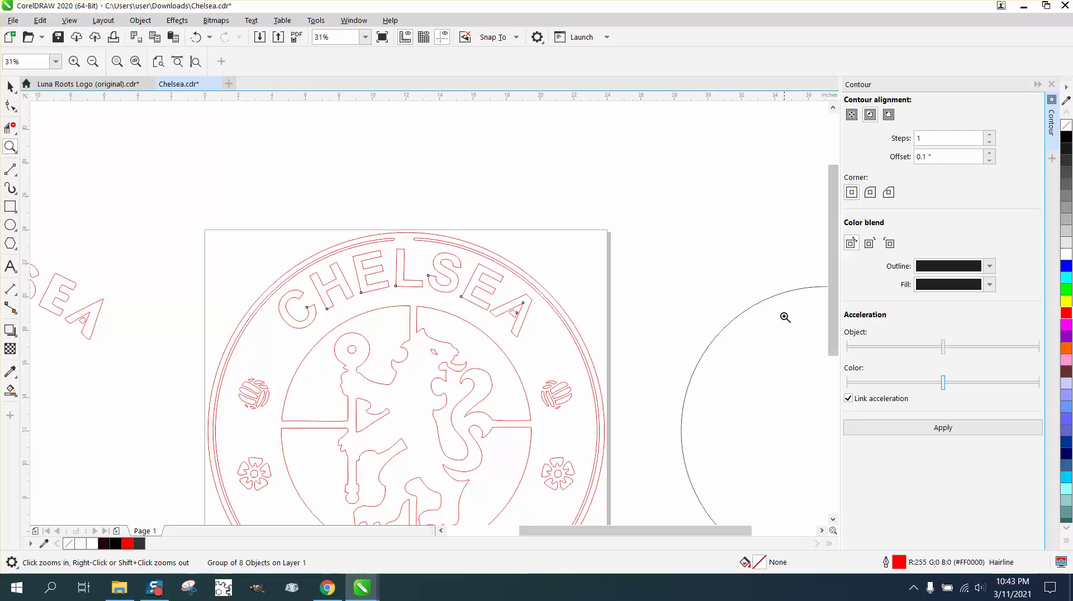
right_click(468, 292)
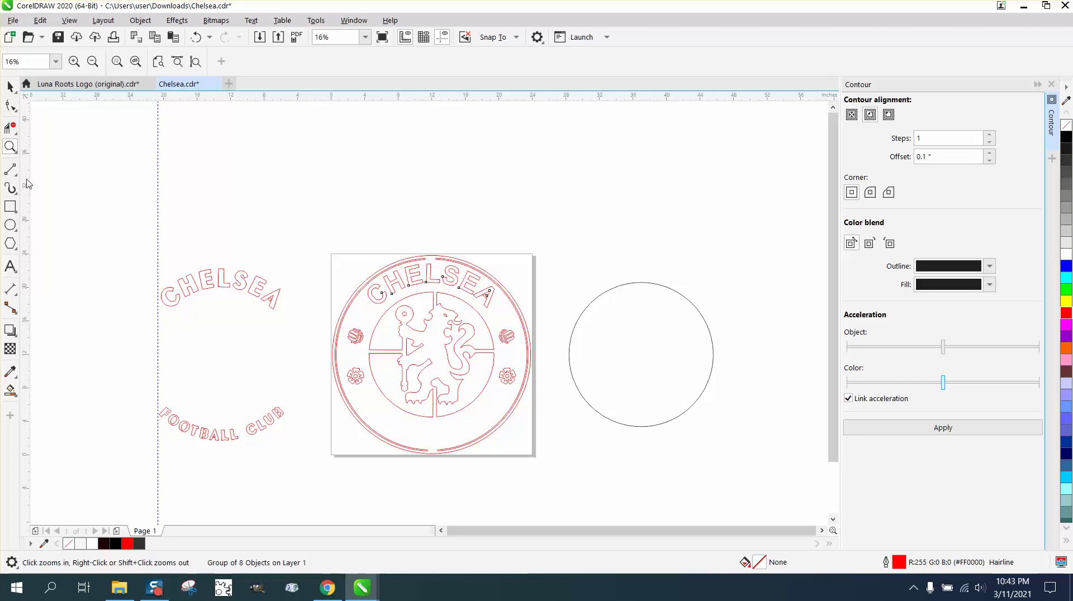
left_click(10, 224)
left_click_drag(263, 231, 531, 441)
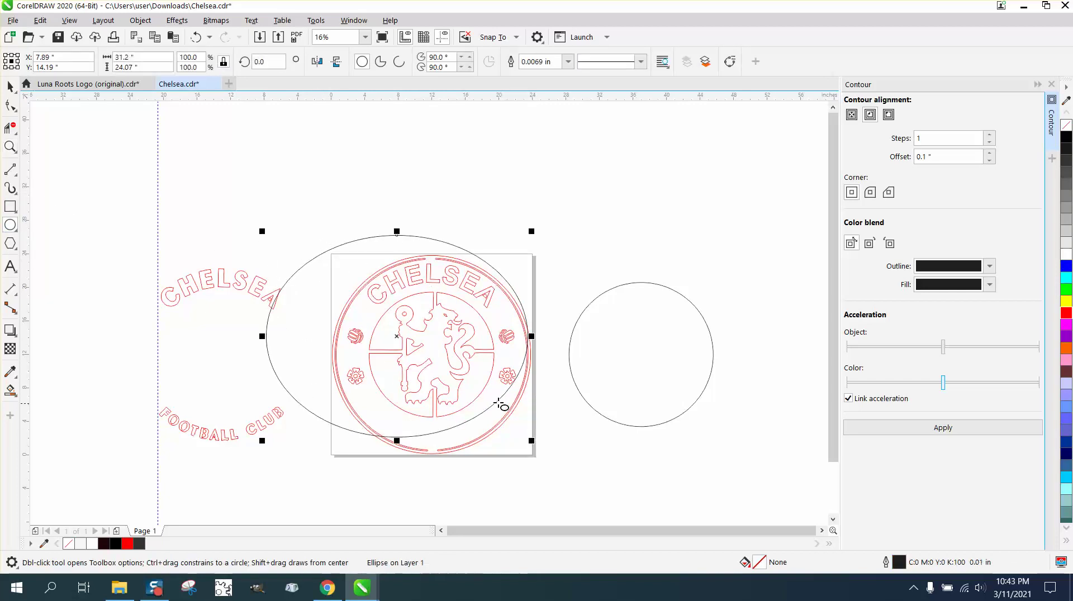
key("Delete")
left_click(10, 146)
key("F7")
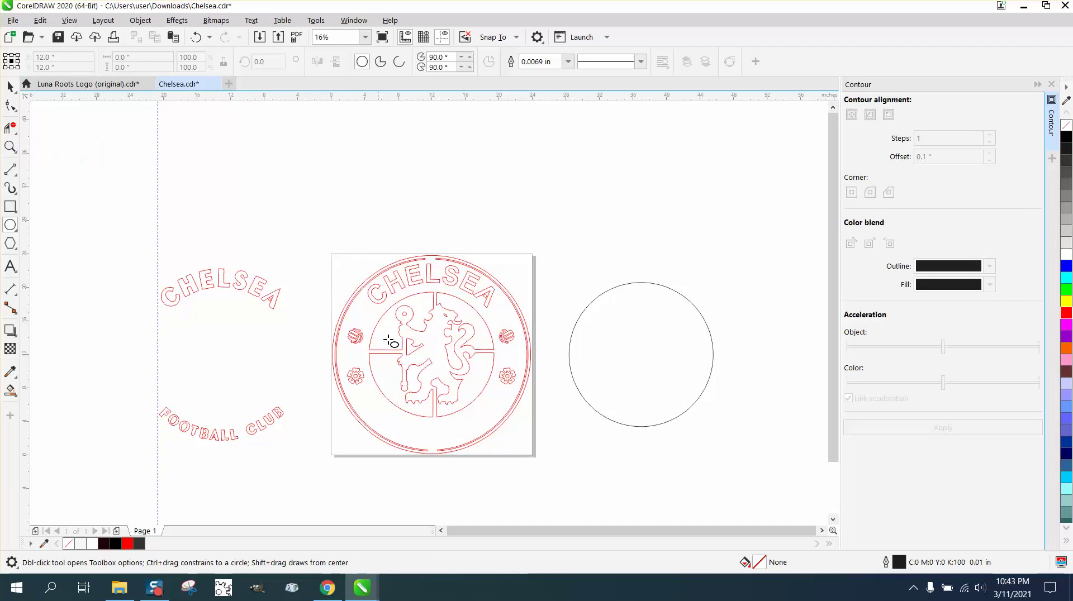
left_click(10, 106)
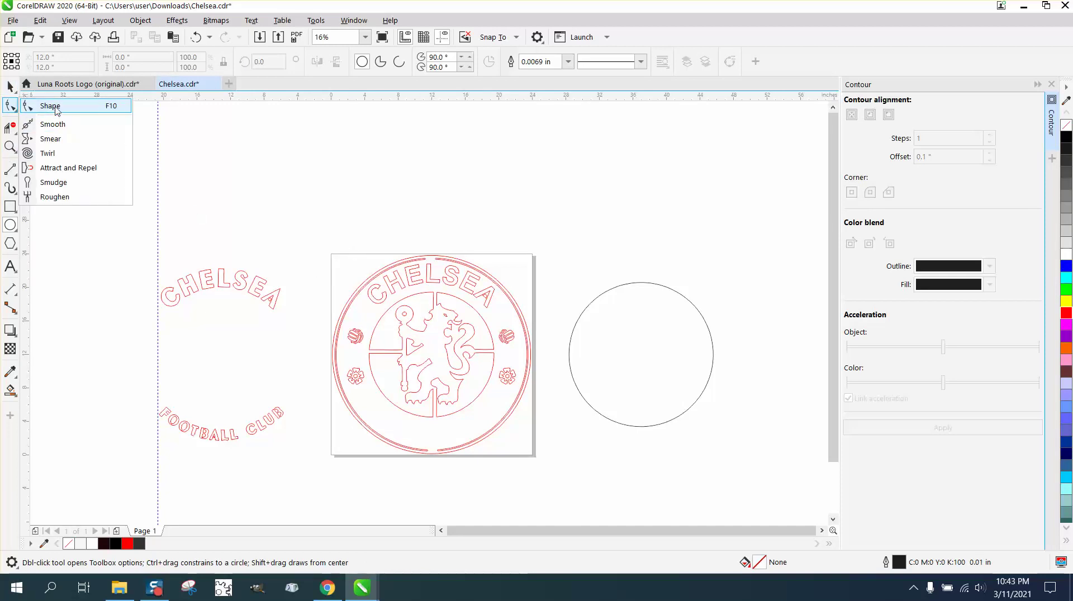
left_click(10, 87)
left_click(48, 86)
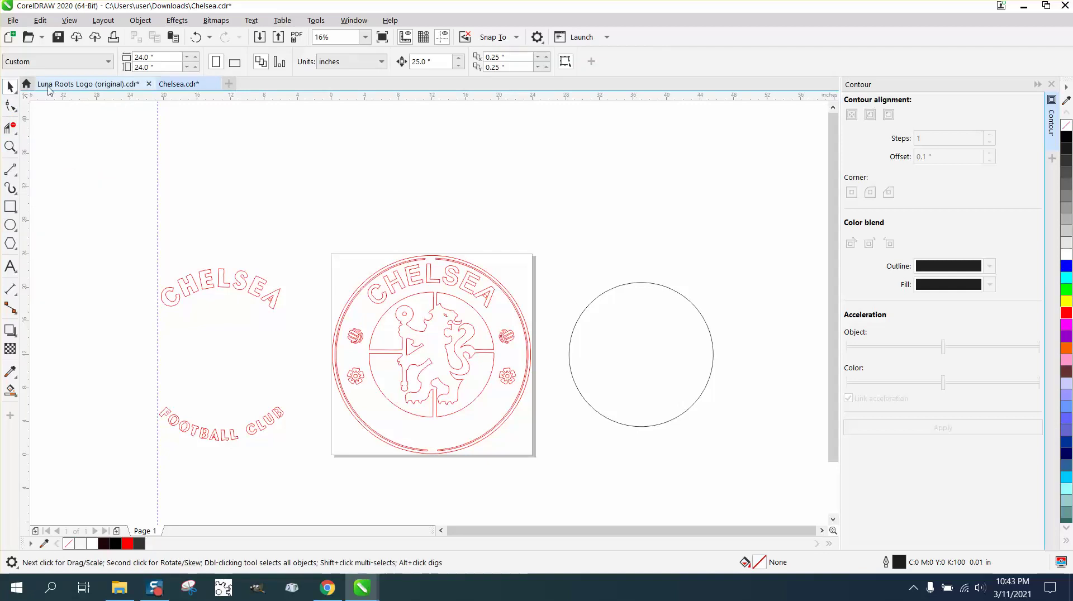
left_click_drag(599, 495, 599, 494)
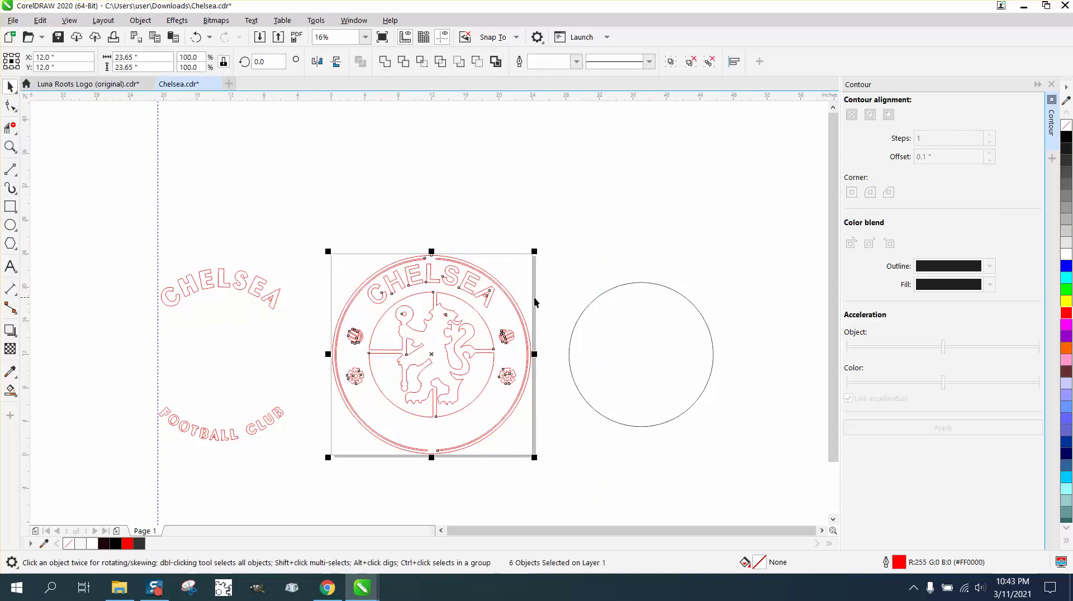
- Dimension the gap from the innermost line of the crest's outer ring to the inner circle, just below the A
left_click(10, 146)
left_click_drag(316, 229, 654, 493)
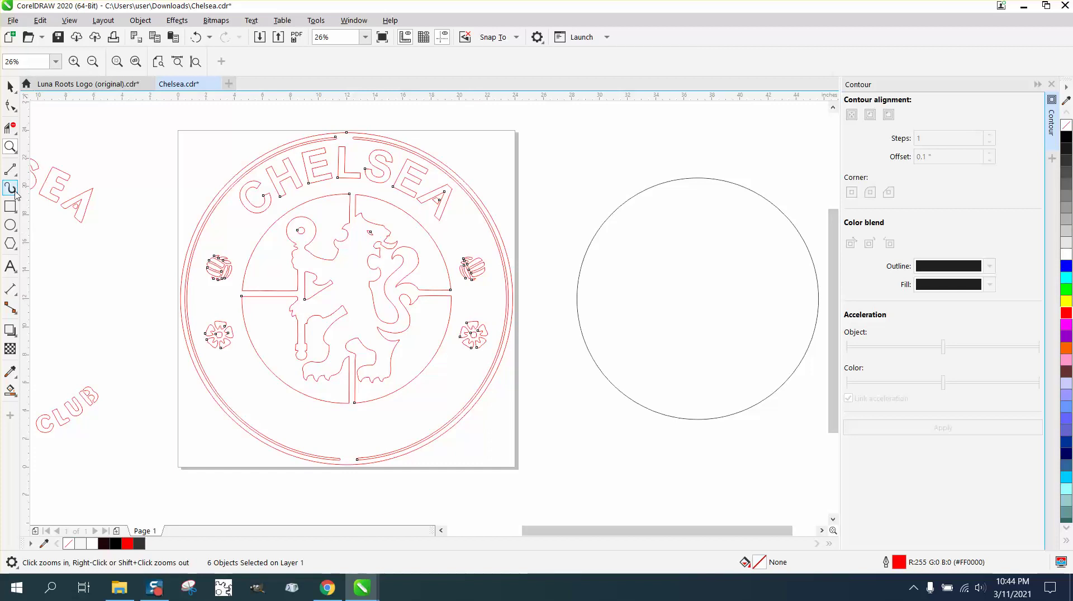
left_click_drag(361, 168, 523, 307)
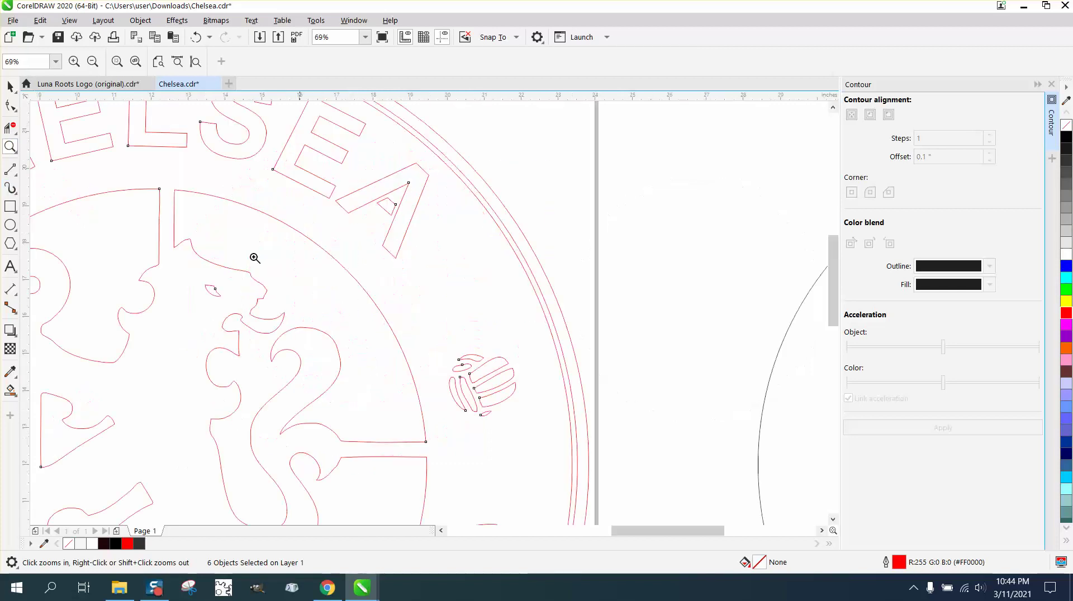
left_click(10, 289)
left_click(76, 291)
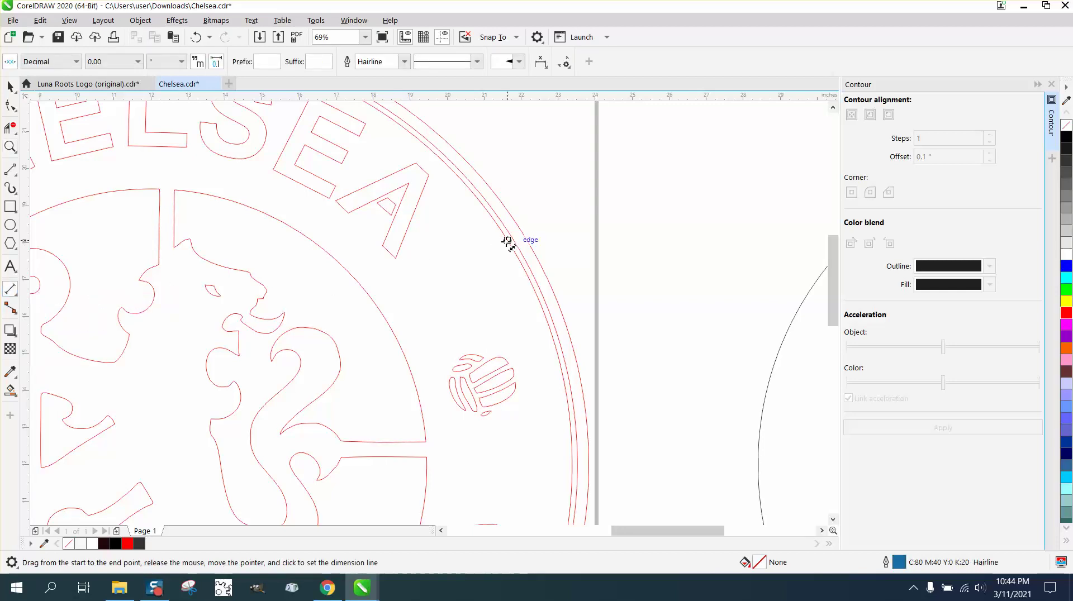
left_click_drag(506, 239, 384, 311)
left_click(441, 274)
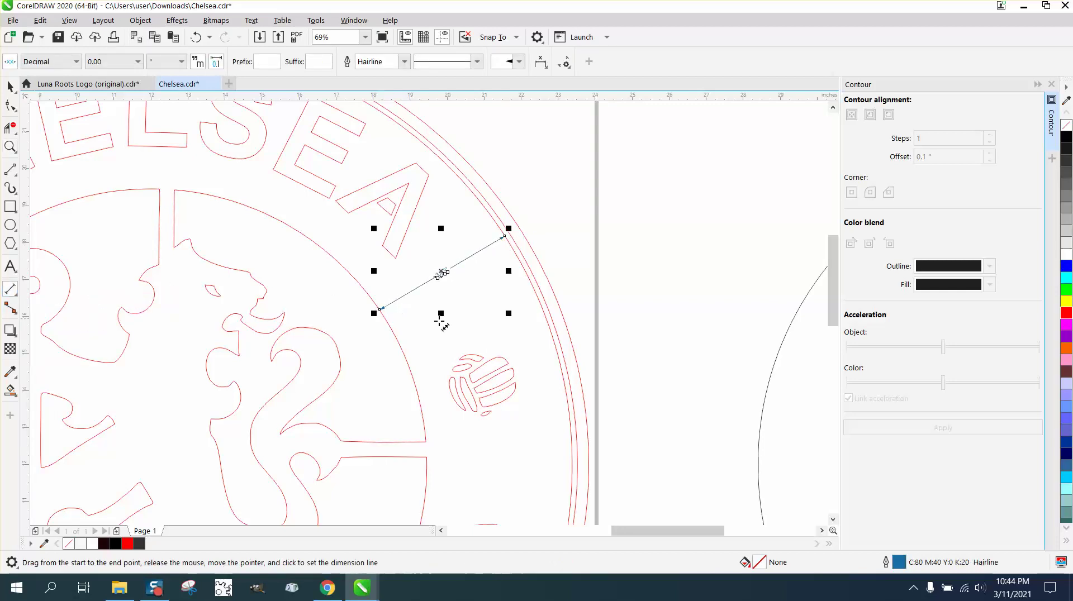
- Examine the dimension of the lettering band below the A and the size of the inner circle group
key("z")
left_click_drag(407, 251, 467, 297)
right_click(444, 307)
right_click(450, 309)
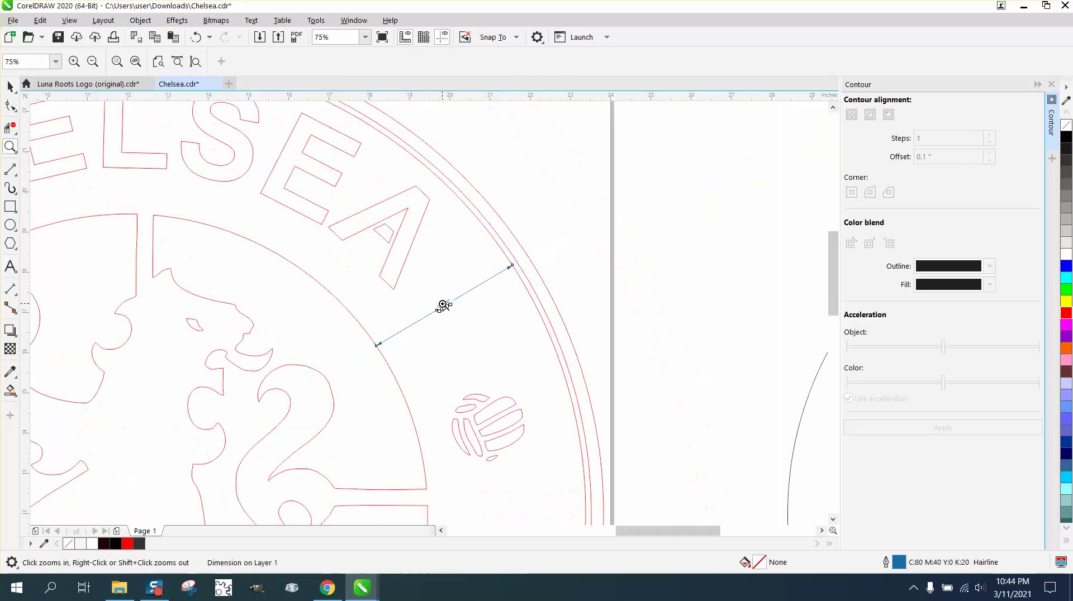
right_click(443, 302)
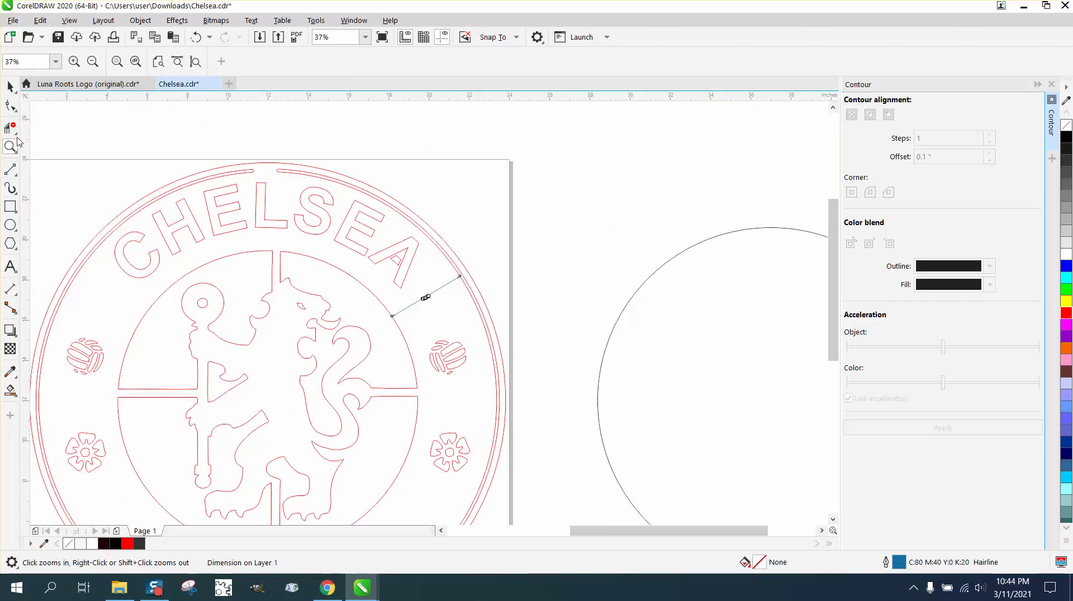
left_click(10, 87)
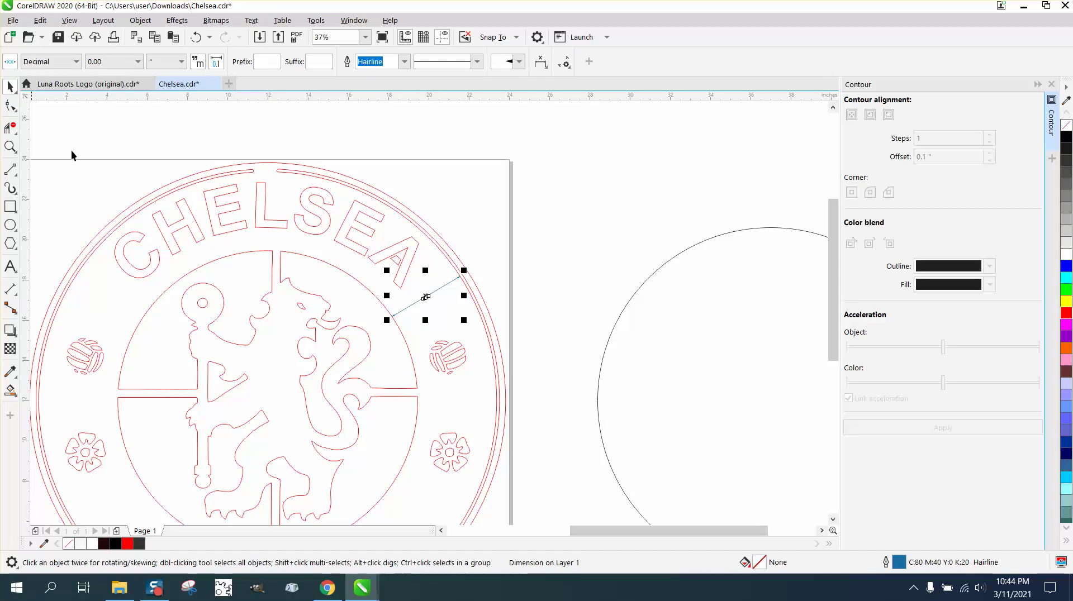
left_click(295, 257)
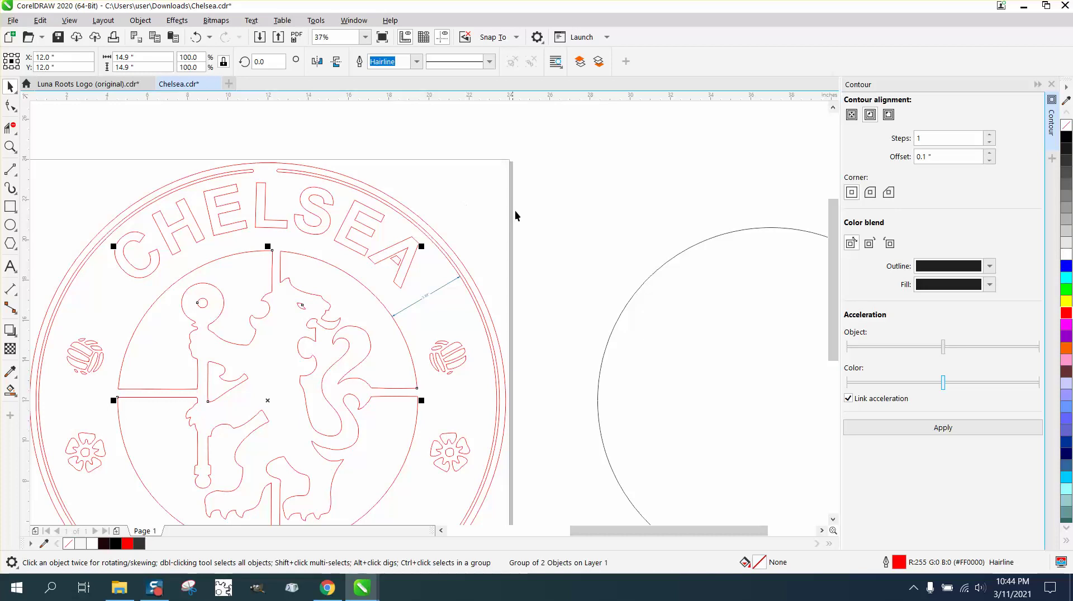
left_click(10, 147)
left_click_drag(359, 255, 467, 317)
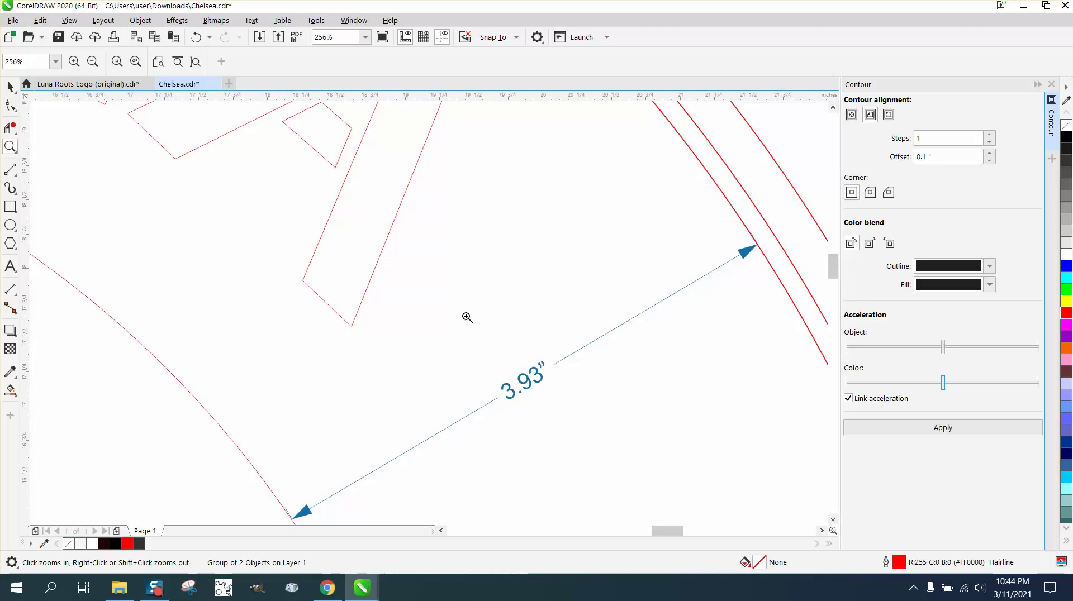
- Switch to Calculator and divide the band width of 3.93 by 2
key("XF86Calculator")
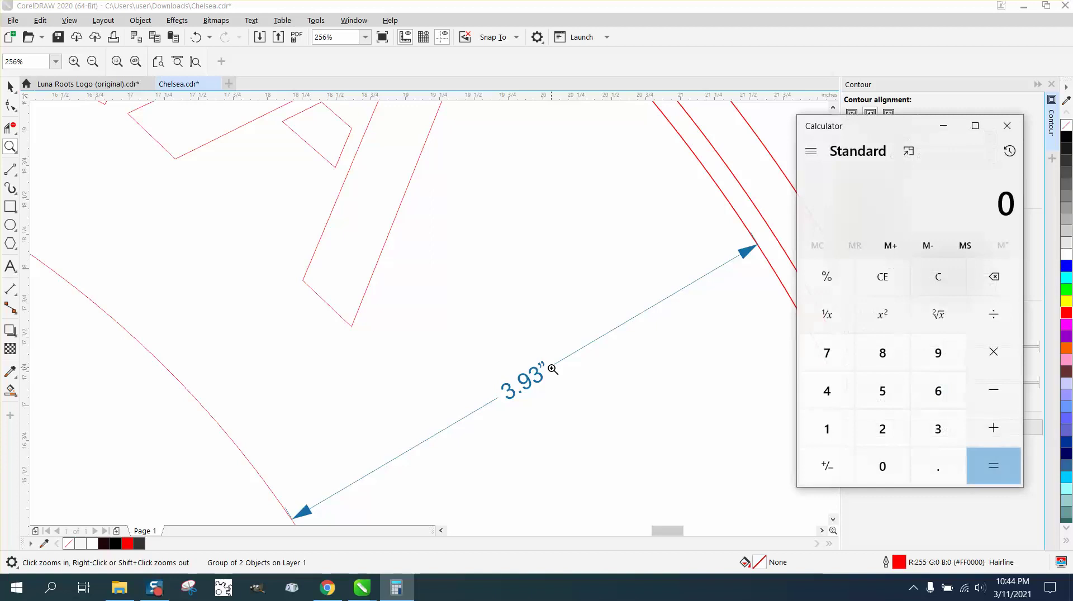
type("14")
key("Delete")
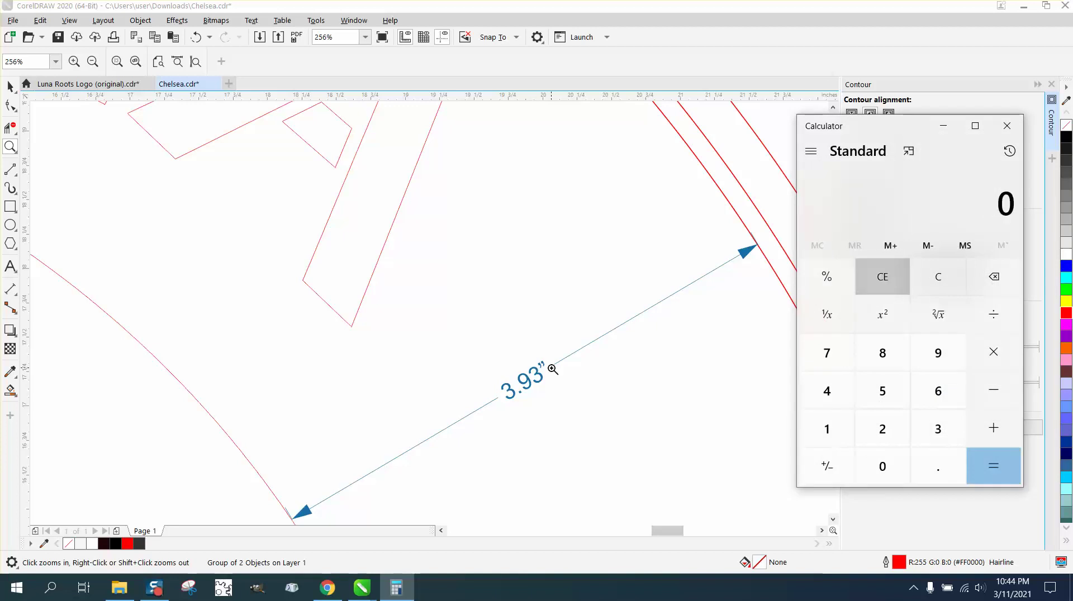
type("3.93")
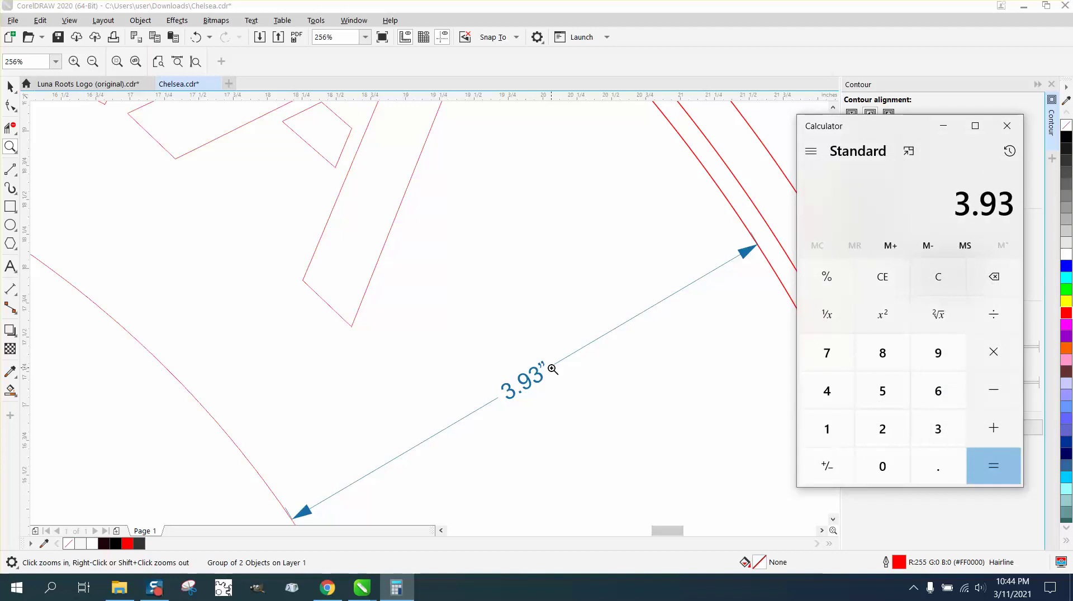
key("slash")
type("2")
key("Return")
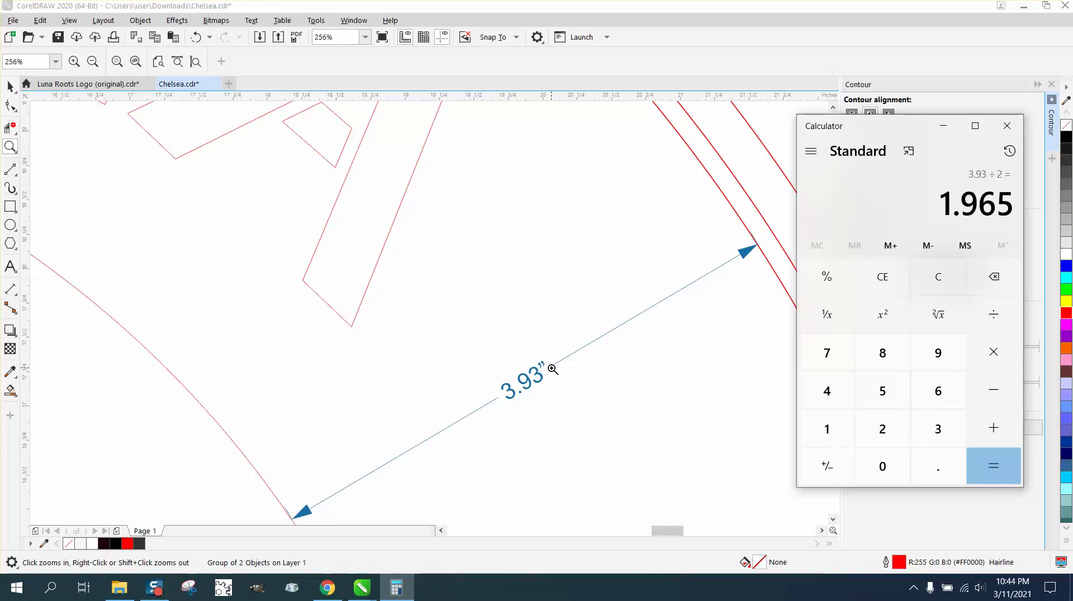
- Add the inner circle group's size of 14.9 to the halved band width in Calculator
key("plus")
type("14.9")
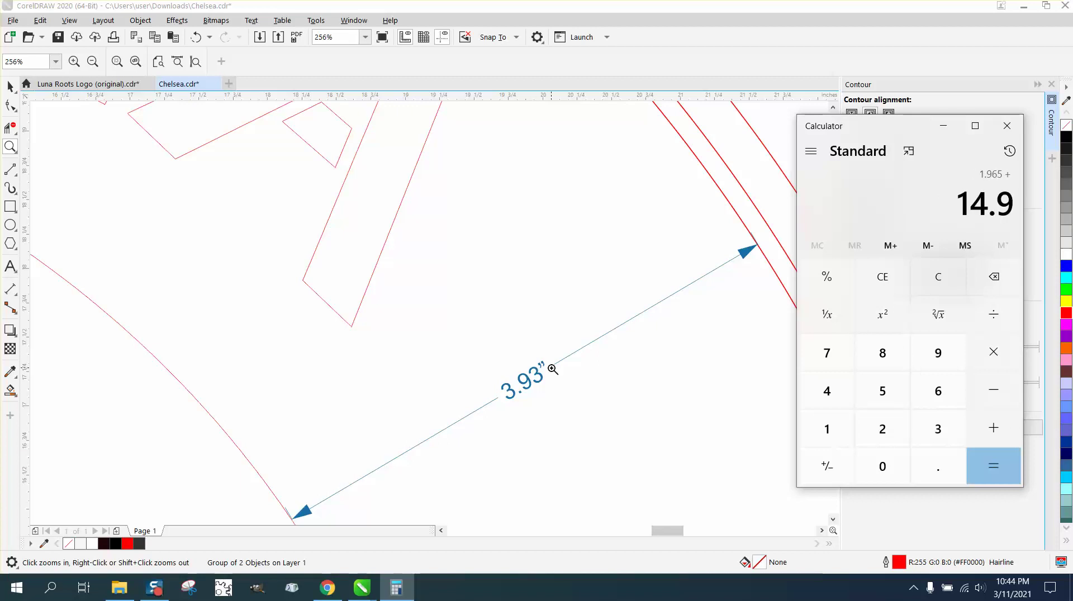
key("plus")
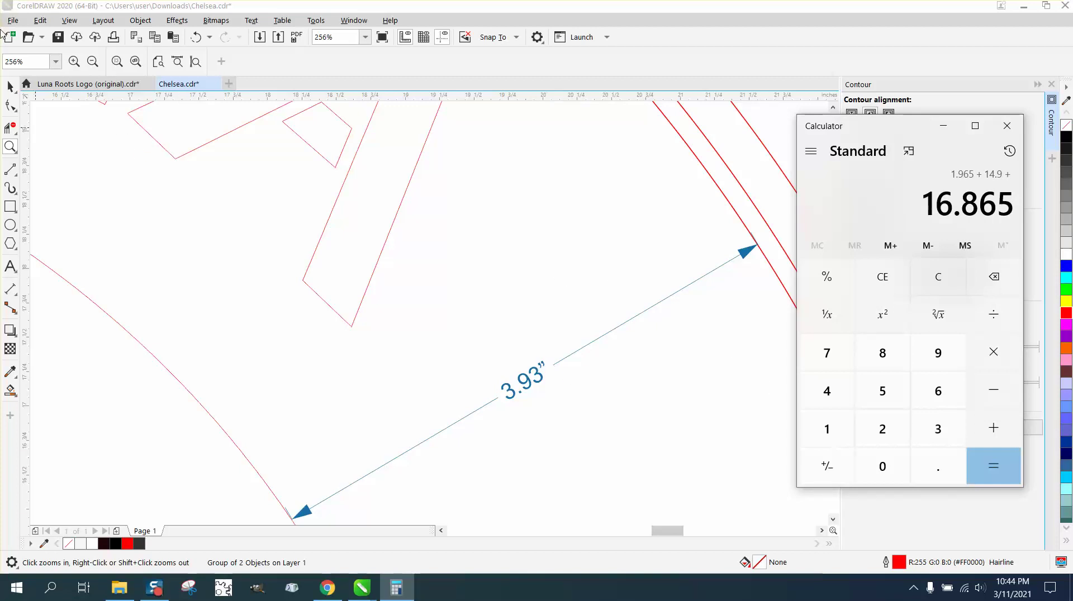
- Switch back to CorelDRAW and set the diameter of the black circle beside the page to 16.87 inches
left_click(10, 88)
scroll(166, 120, "down", 3)
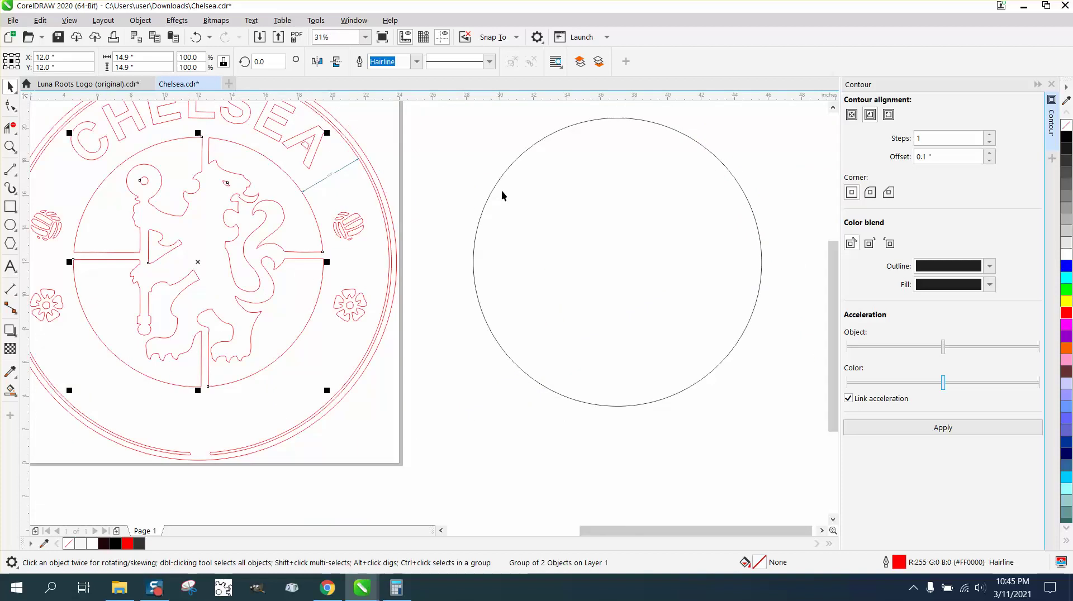
left_click(503, 159)
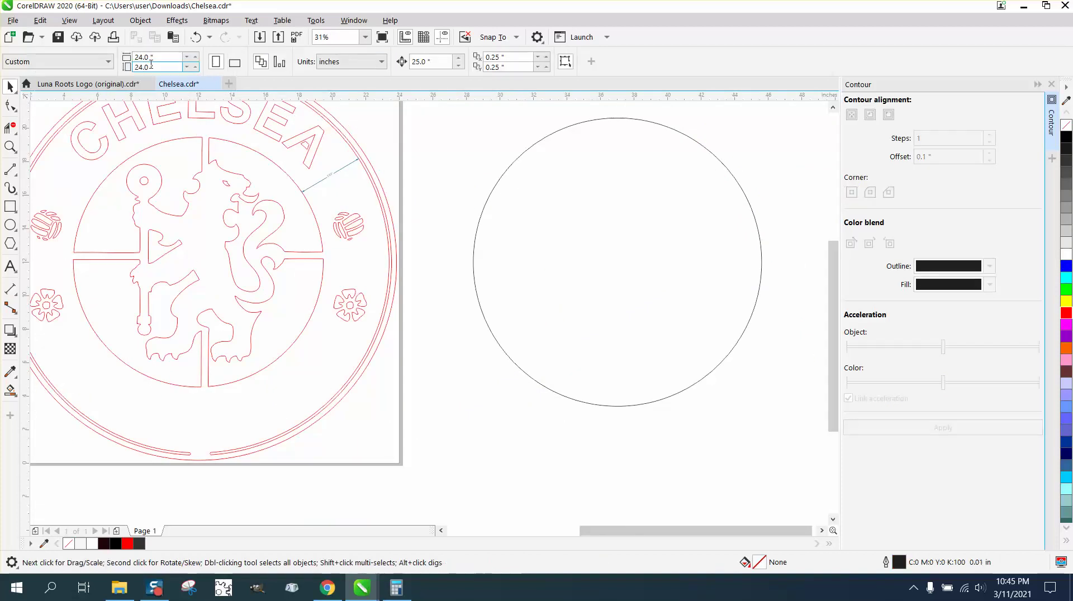
left_click(518, 162)
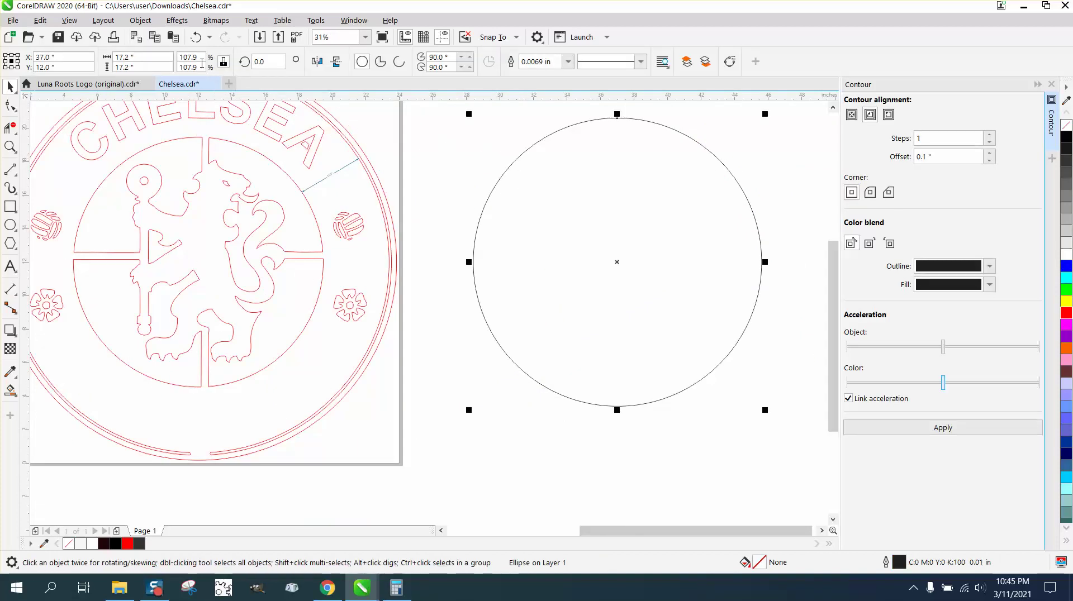
left_click(140, 57)
type("1.6")
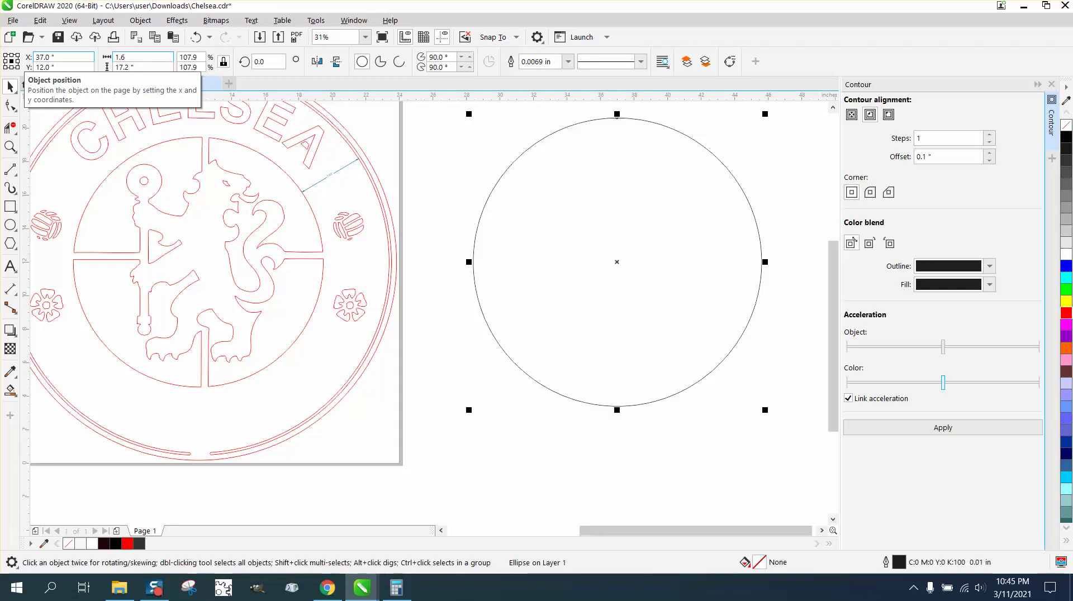
type("87")
key("Return")
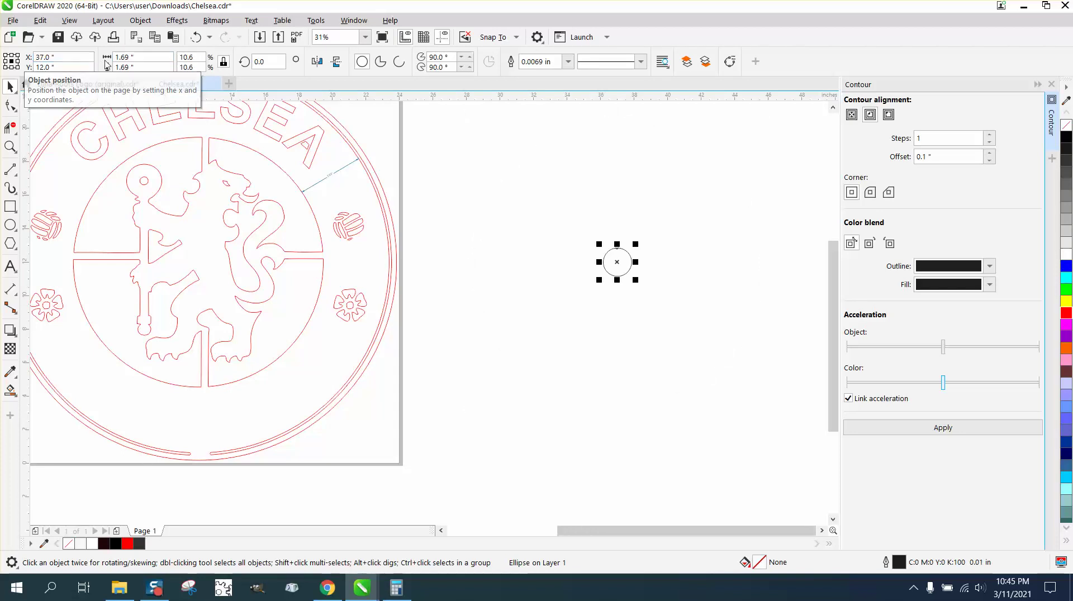
left_click(148, 57)
type("16")
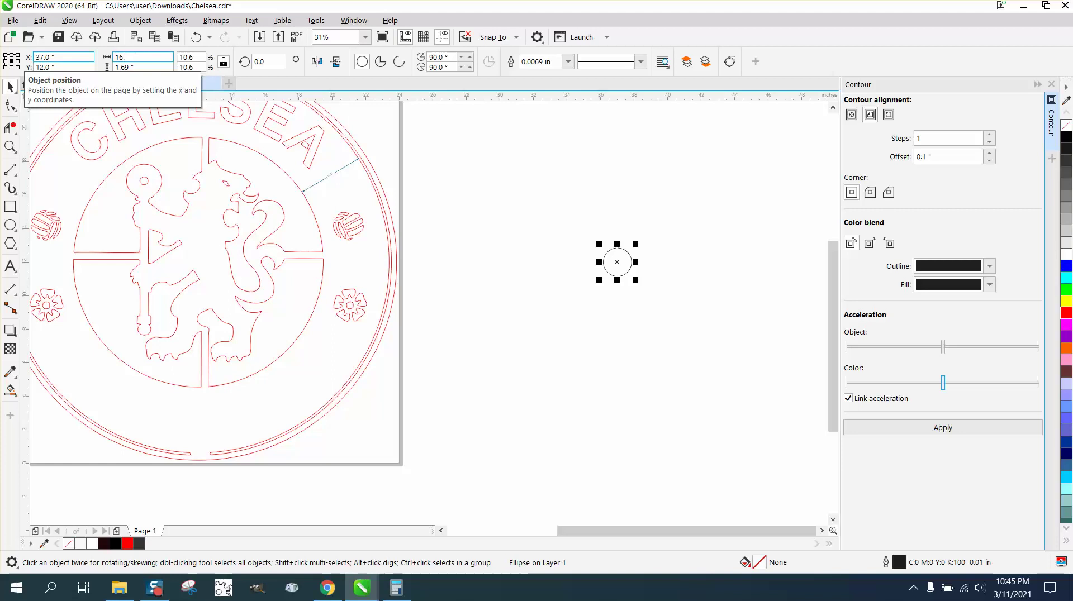
type(".87")
key("Return")
- Centre the black circle horizontally on the crest by setting its X position to 12 inches
left_click(70, 57)
type("12")
key("Return")
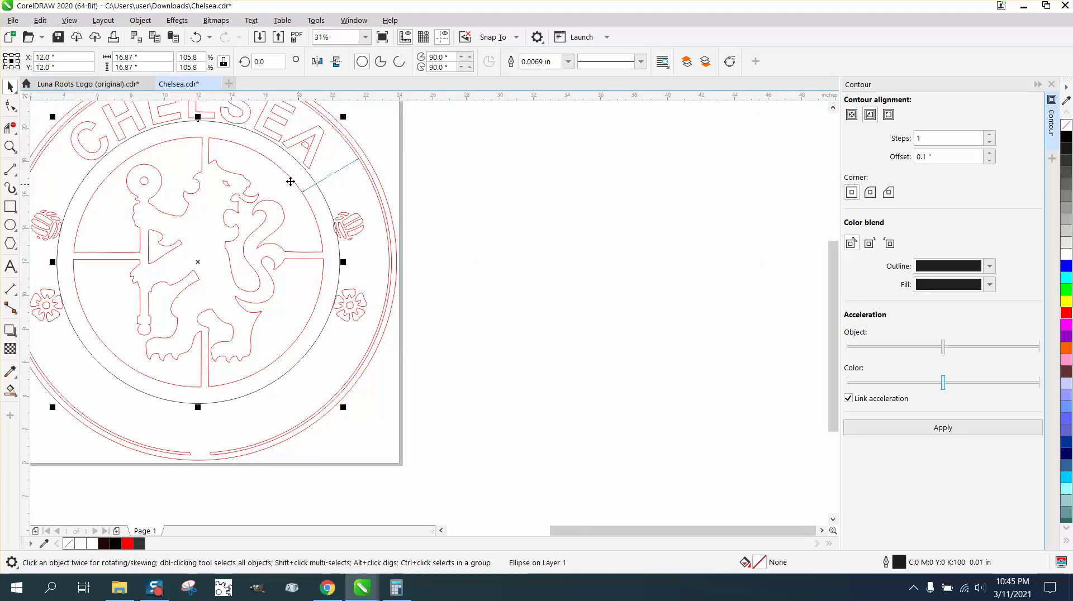
- Examine how the black guide circle runs beneath the arched CHELSEA lettering, close up and across the crest
left_click(10, 147)
right_click(217, 162)
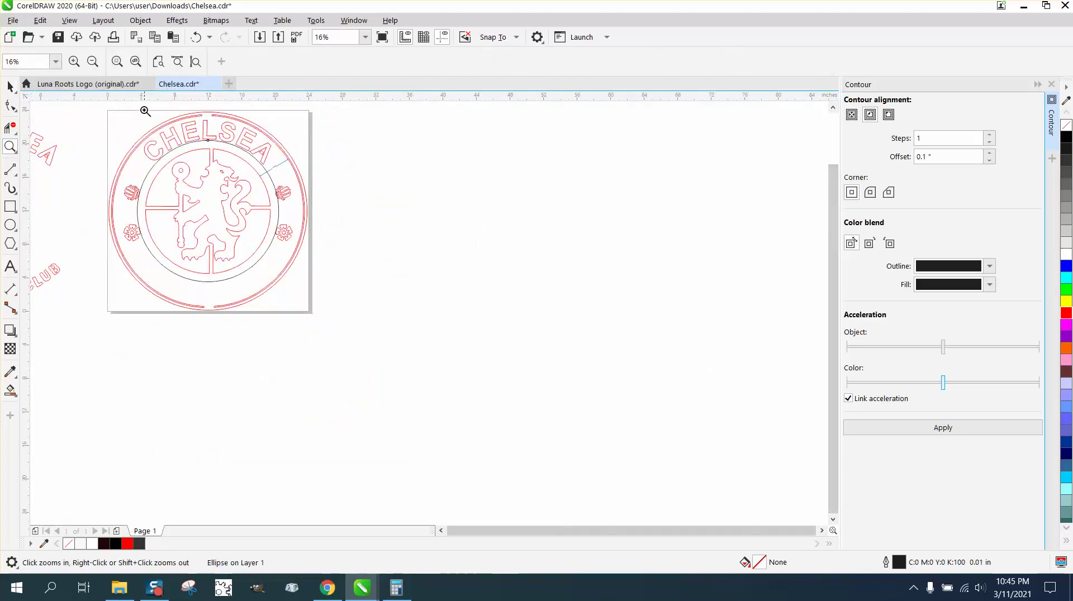
left_click_drag(143, 111, 315, 194)
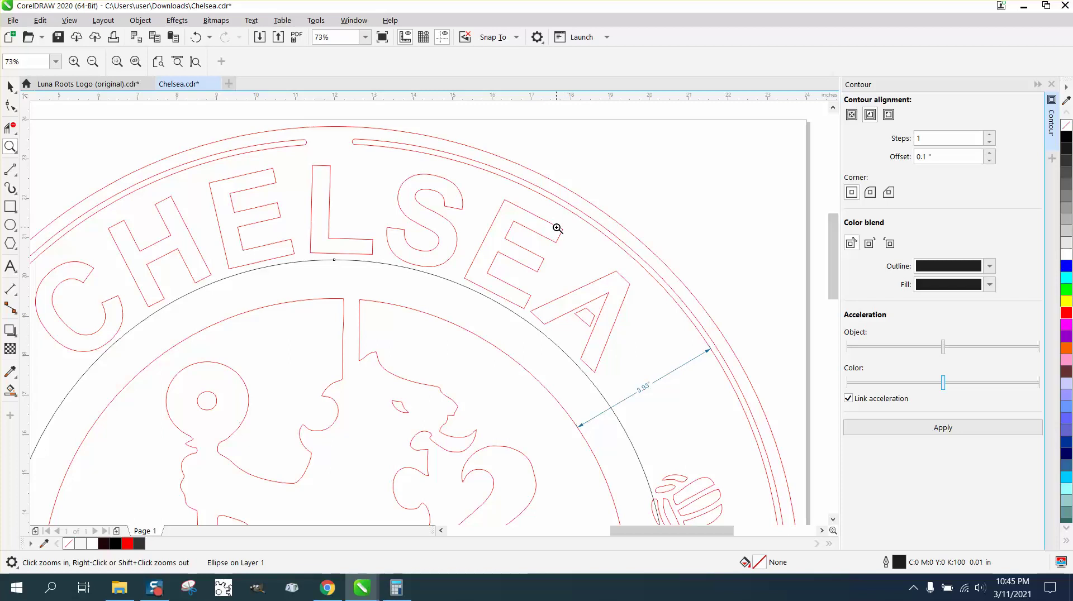
right_click(504, 214)
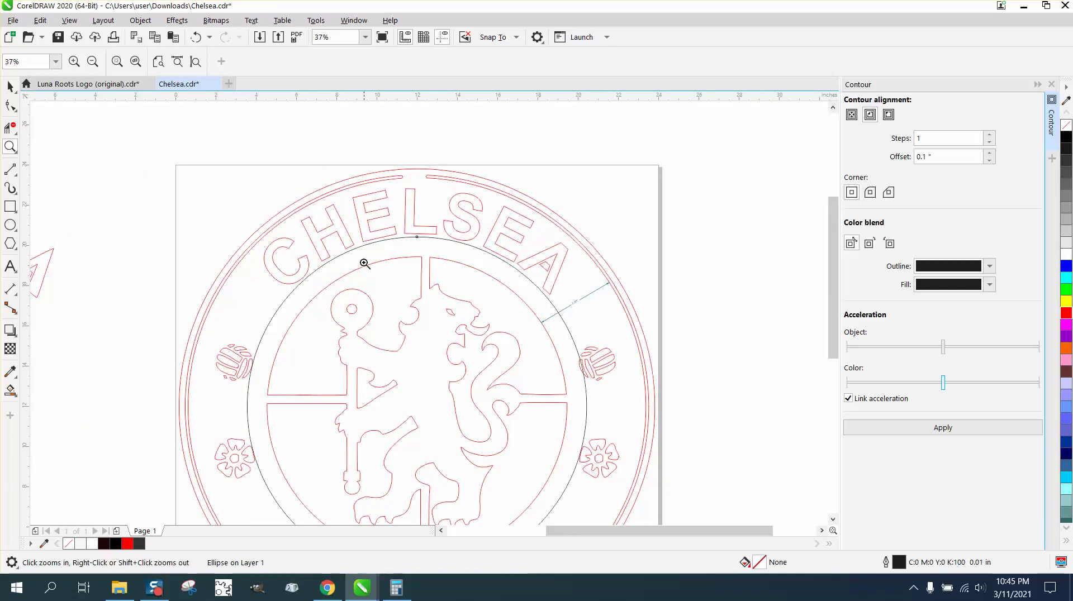
left_click(16, 108)
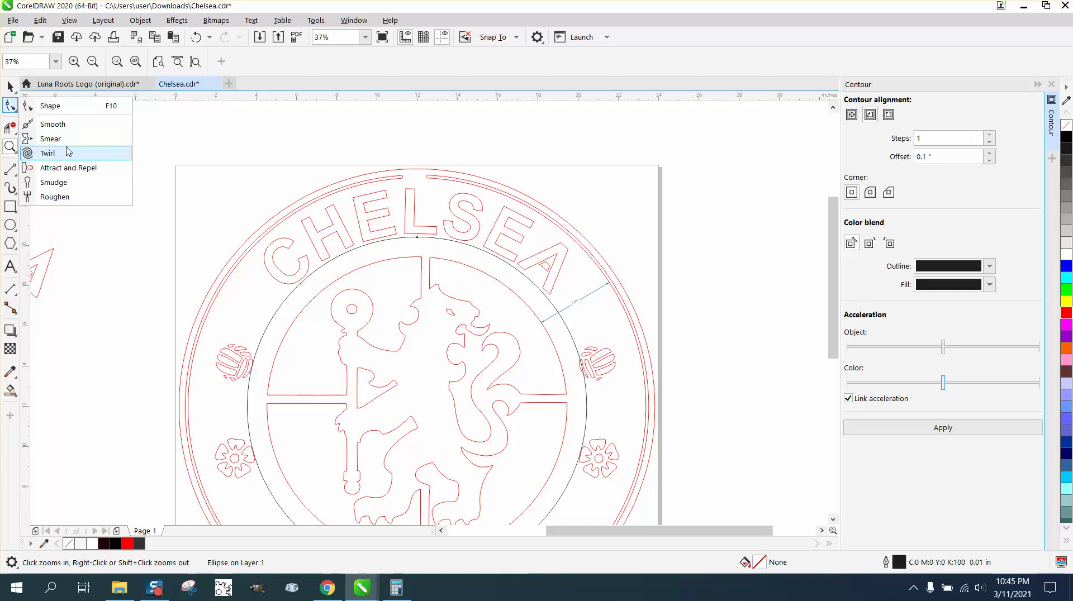
left_click(10, 102)
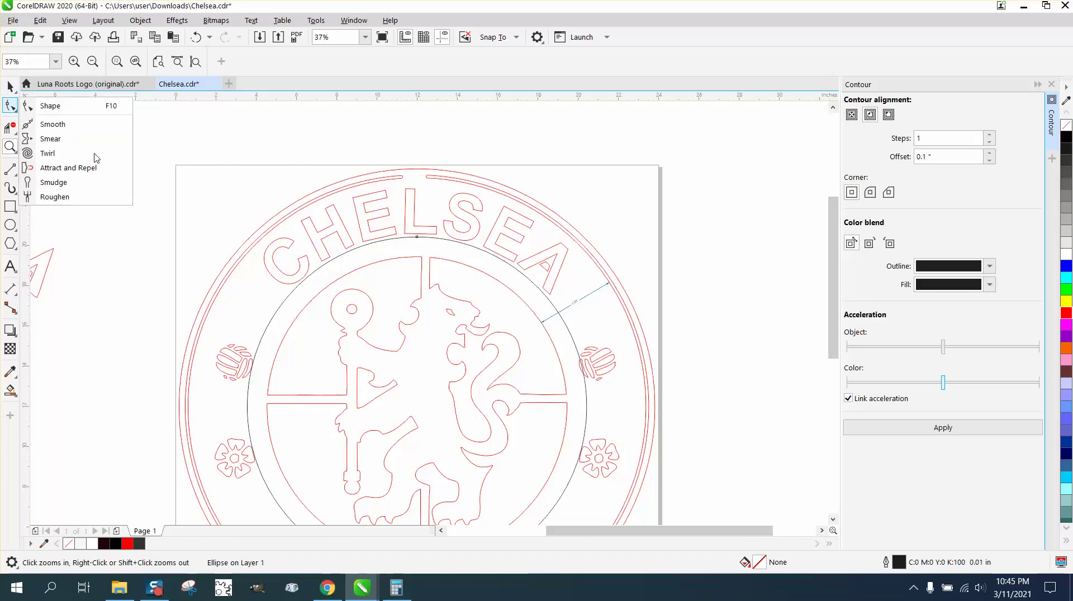
left_click(9, 87)
left_click(290, 299)
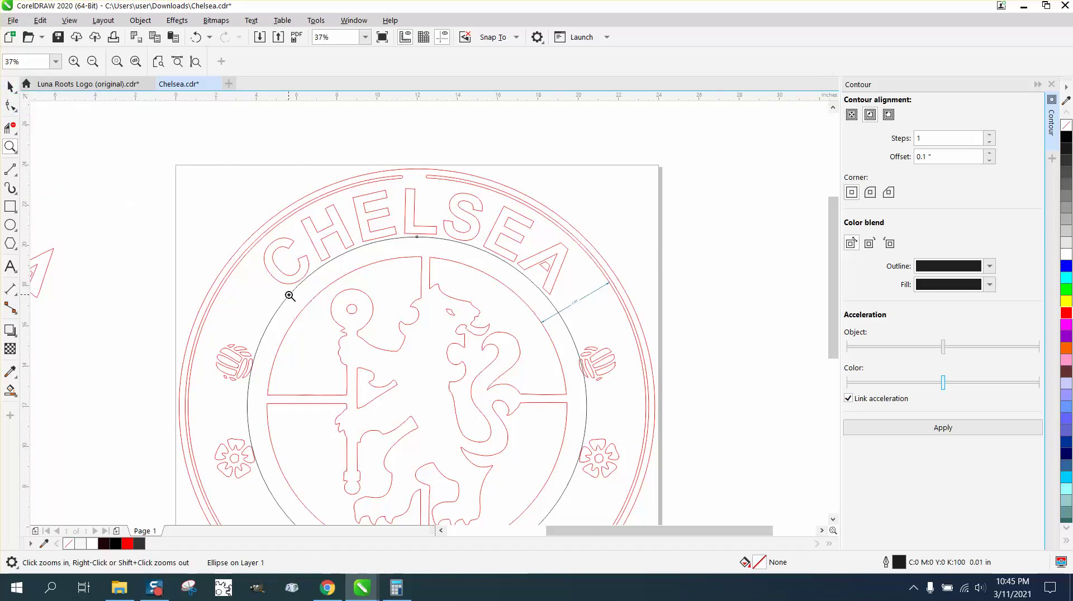
- Examine where the guide circle passes the footballs and flowers on the sides of the crest's ring
scroll(296, 398, "up", 3)
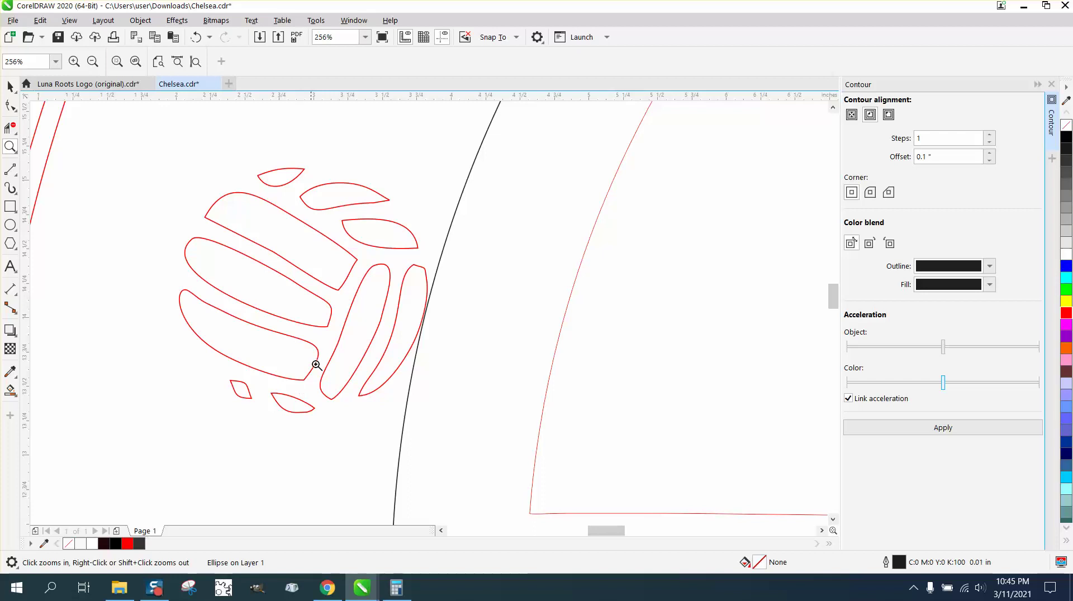
scroll(319, 324, "down", 1)
scroll(302, 292, "down", 4)
left_click_drag(261, 419, 367, 511)
scroll(179, 309, "down", 4)
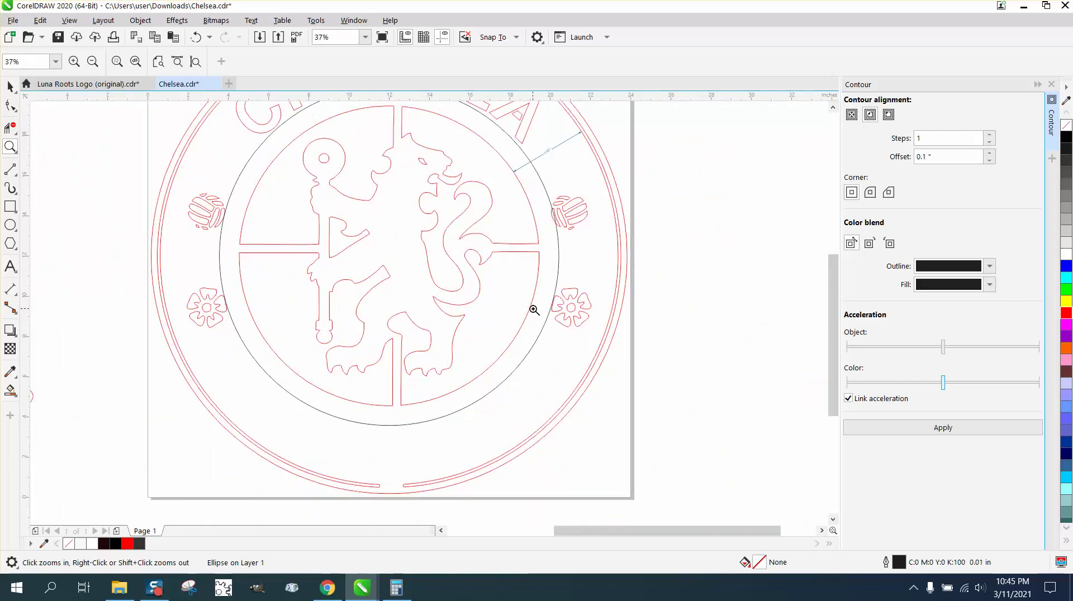
left_click_drag(180, 204, 290, 270)
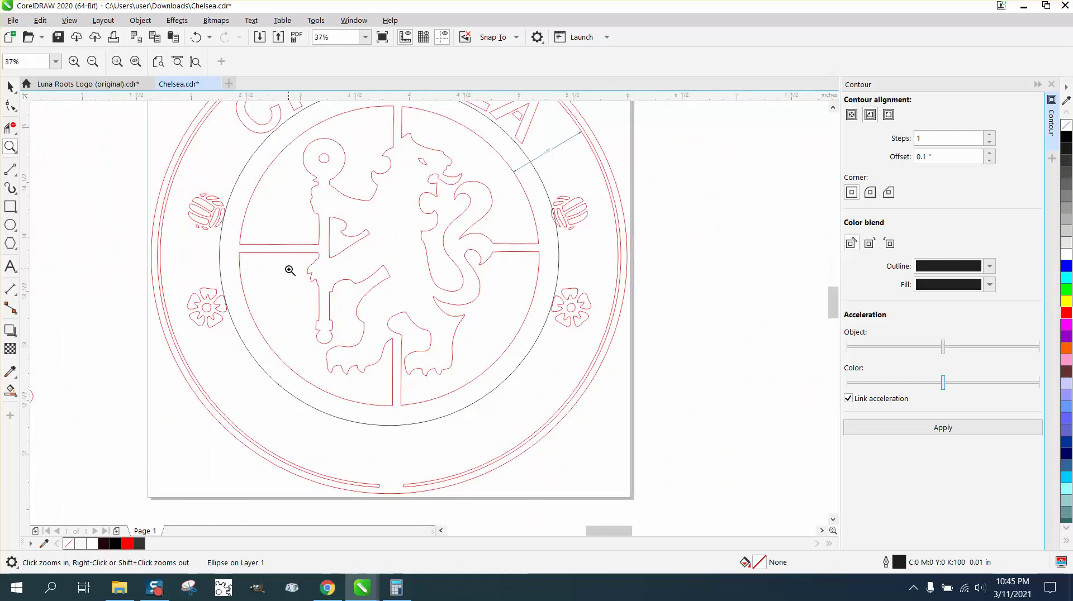
scroll(293, 271, "down", 2)
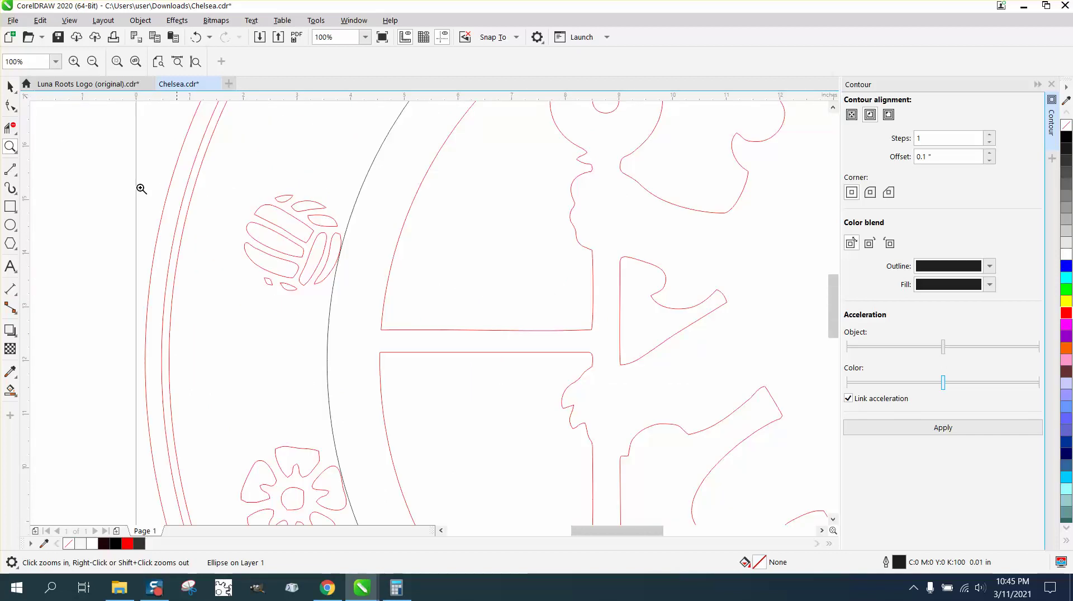
- Delete the black guide circle around the crest's inner circle
left_click(10, 87)
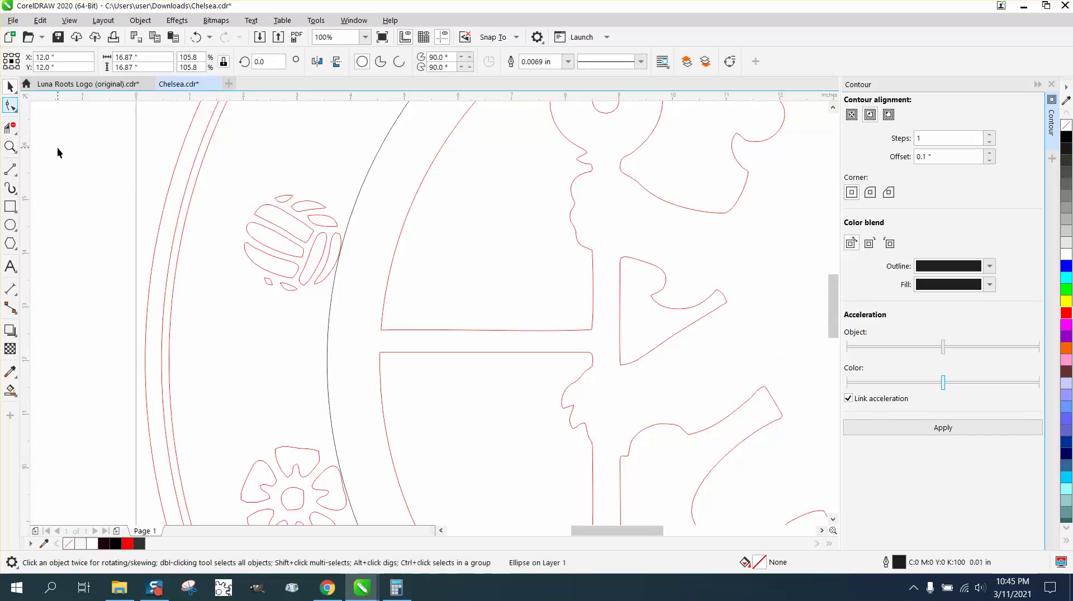
left_click(363, 186)
key("Delete")
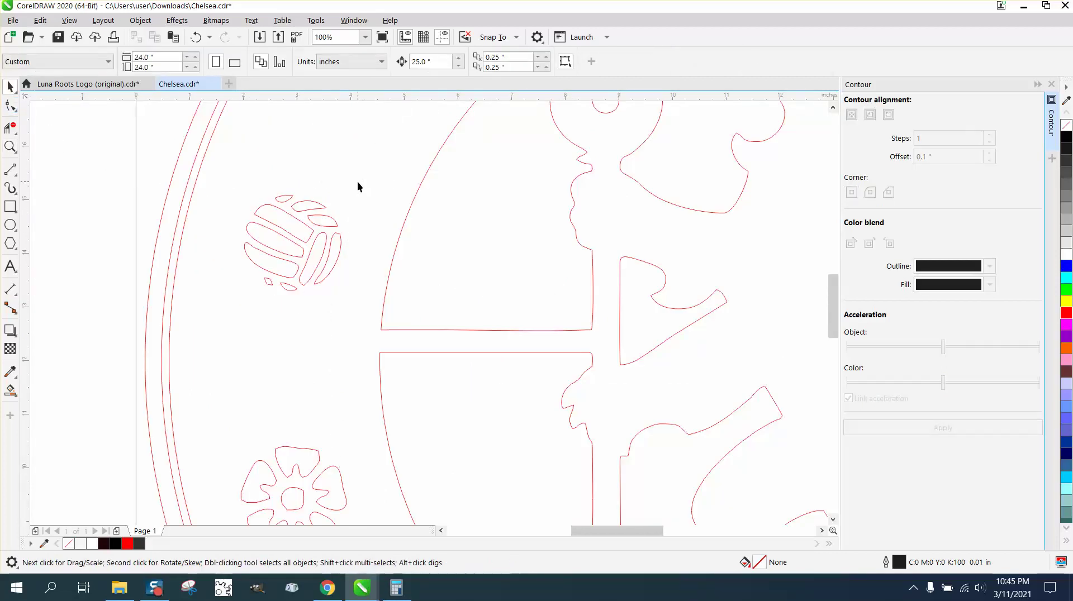
- Examine the arched FOOTBALL CLUB lettering beside the page close up
scroll(359, 181, "down", 2)
scroll(364, 187, "down", 2)
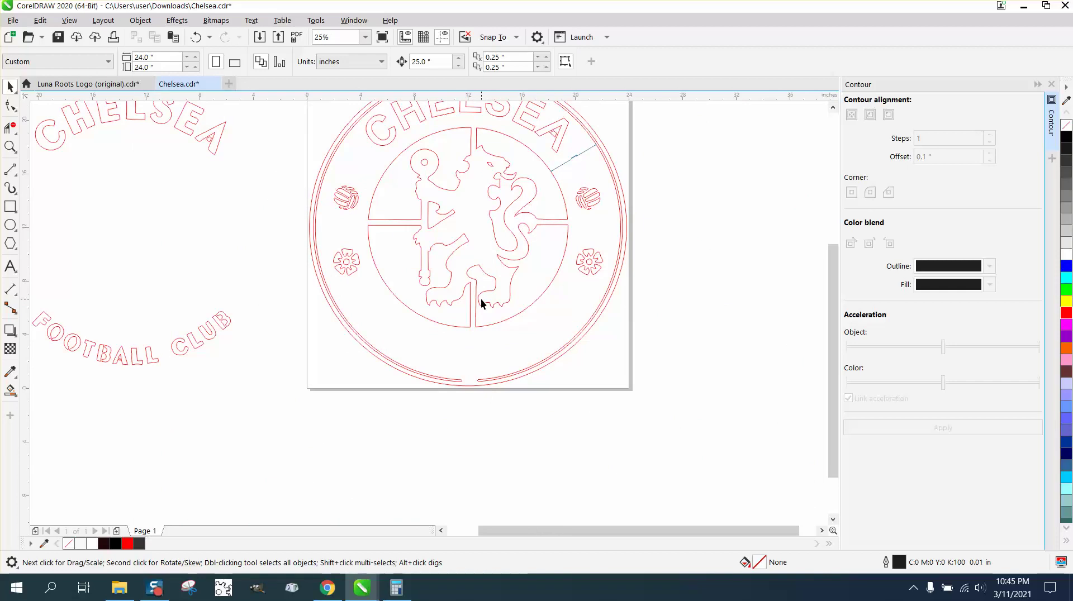
scroll(479, 305, "down", 2)
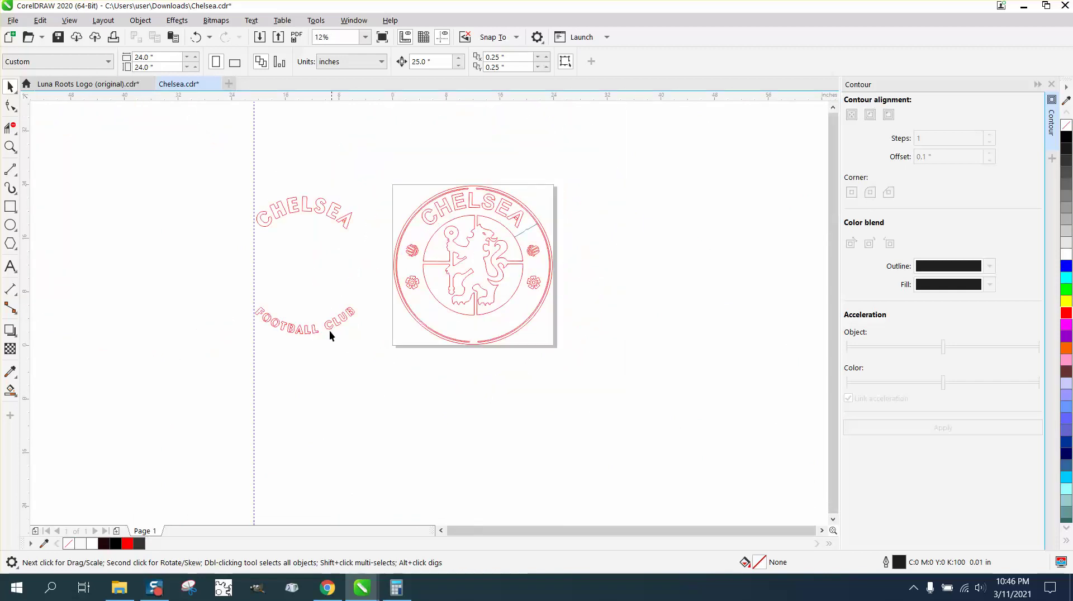
left_click(12, 149)
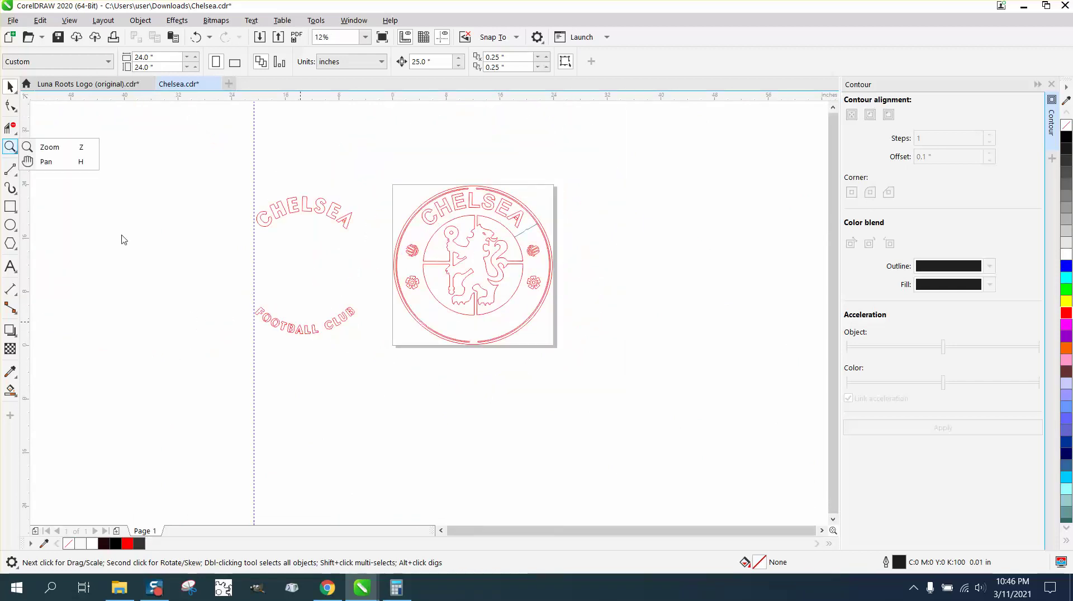
left_click(55, 151)
left_click_drag(246, 295, 424, 376)
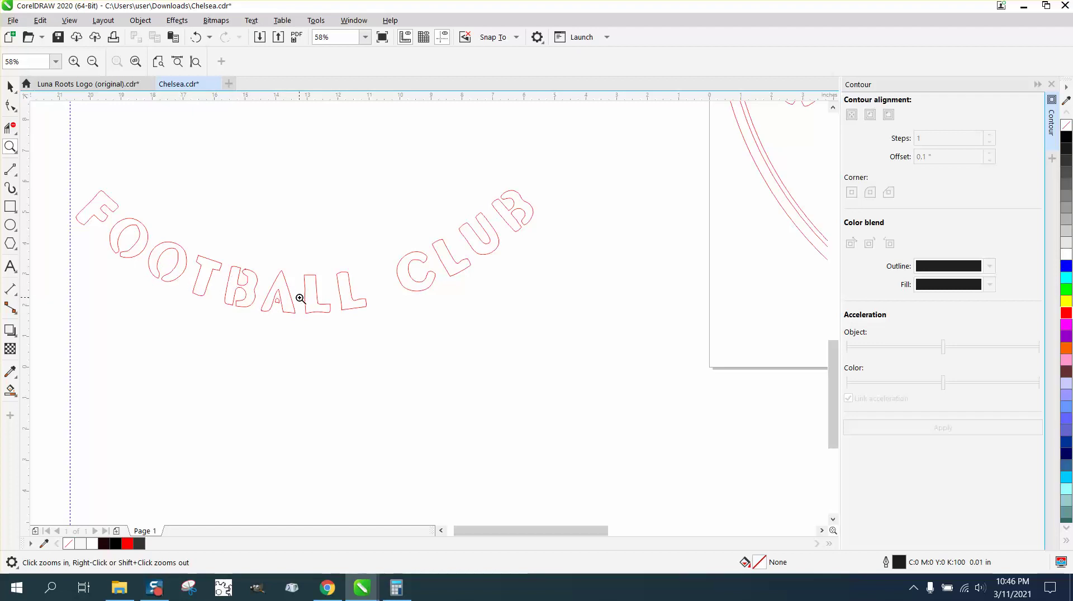
- Examine the end of the CHELSEA lettering in the crest close up and the full crest on the page
right_click(518, 240)
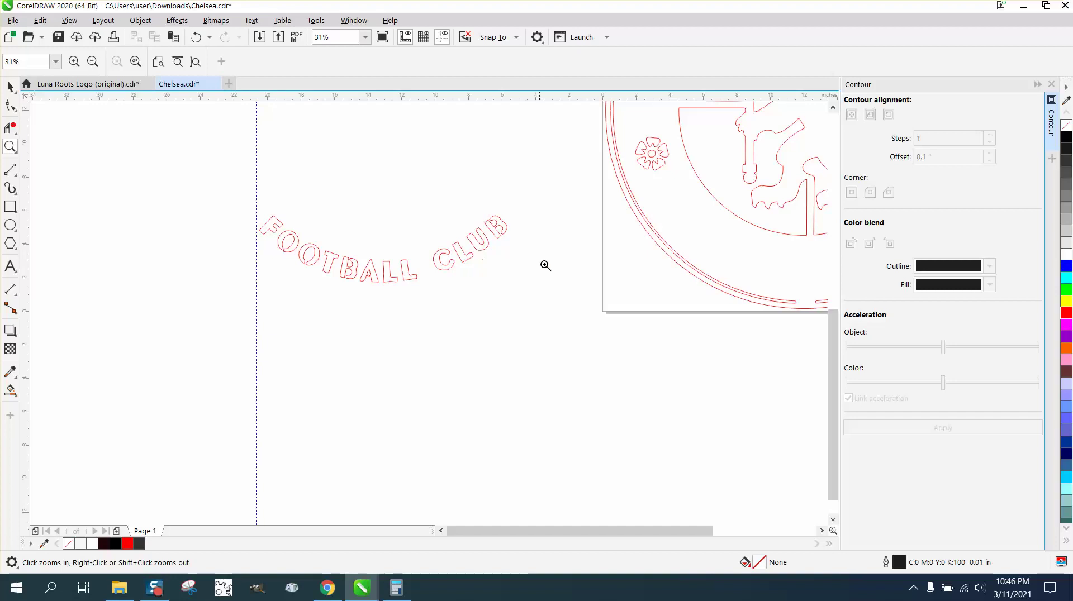
right_click(546, 263)
left_click_drag(664, 113, 755, 149)
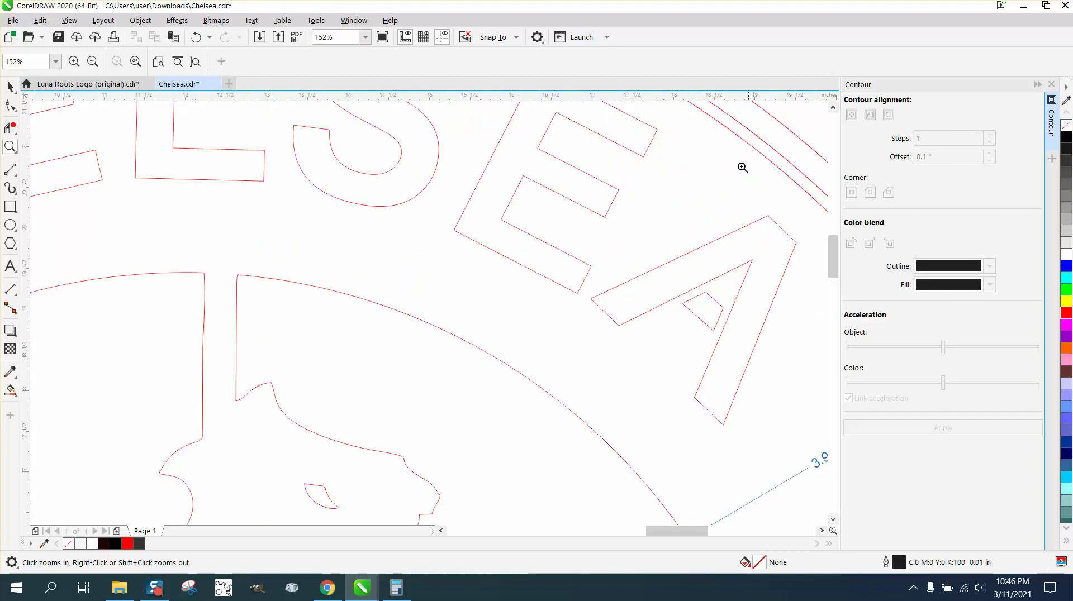
right_click(621, 235)
right_click(615, 232)
right_click(612, 232)
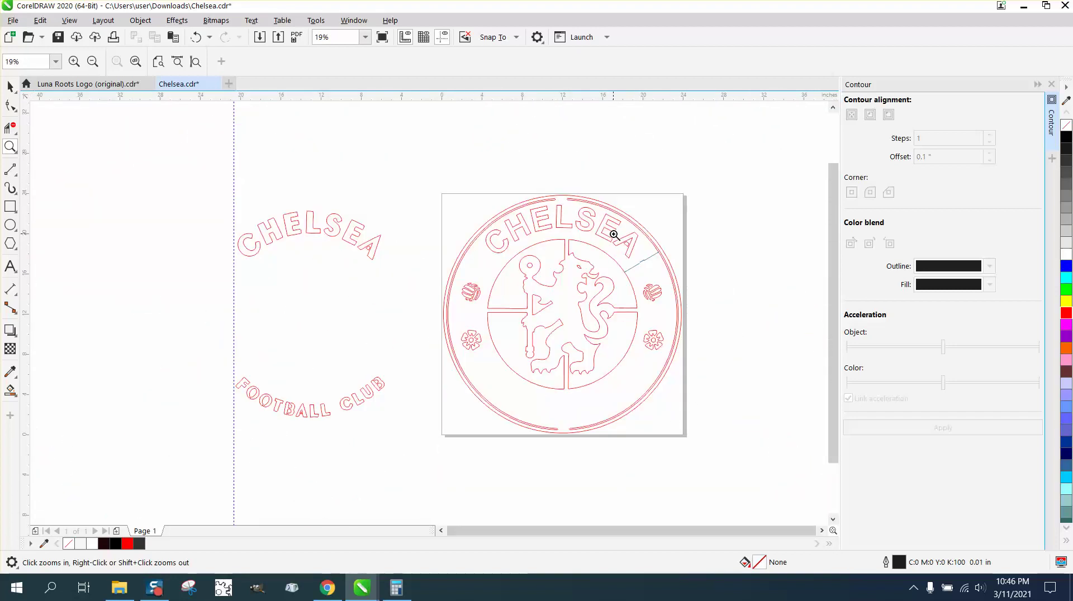
left_click_drag(424, 182, 716, 452)
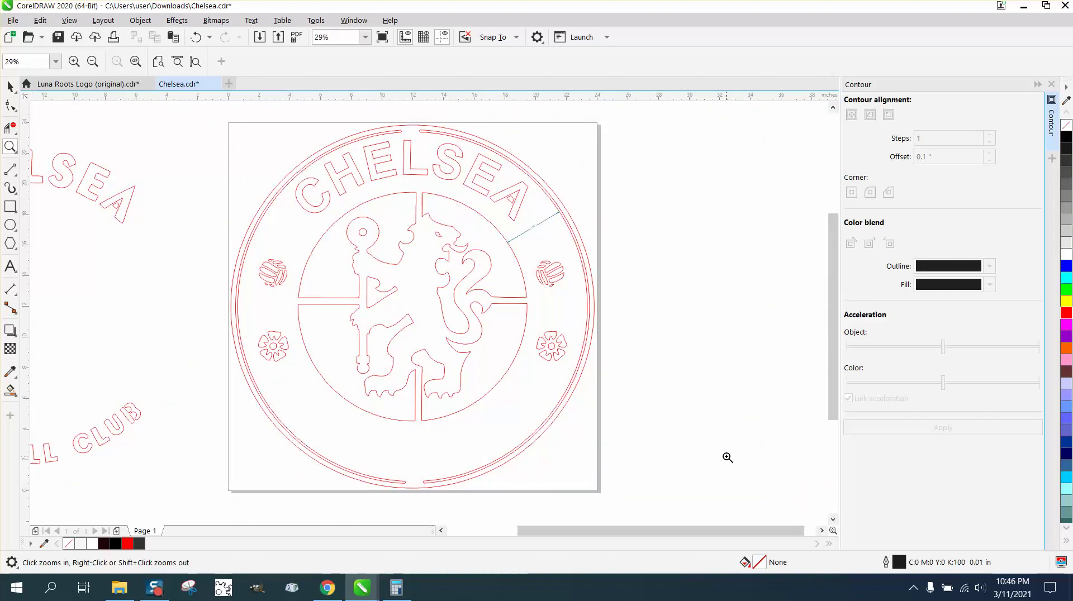